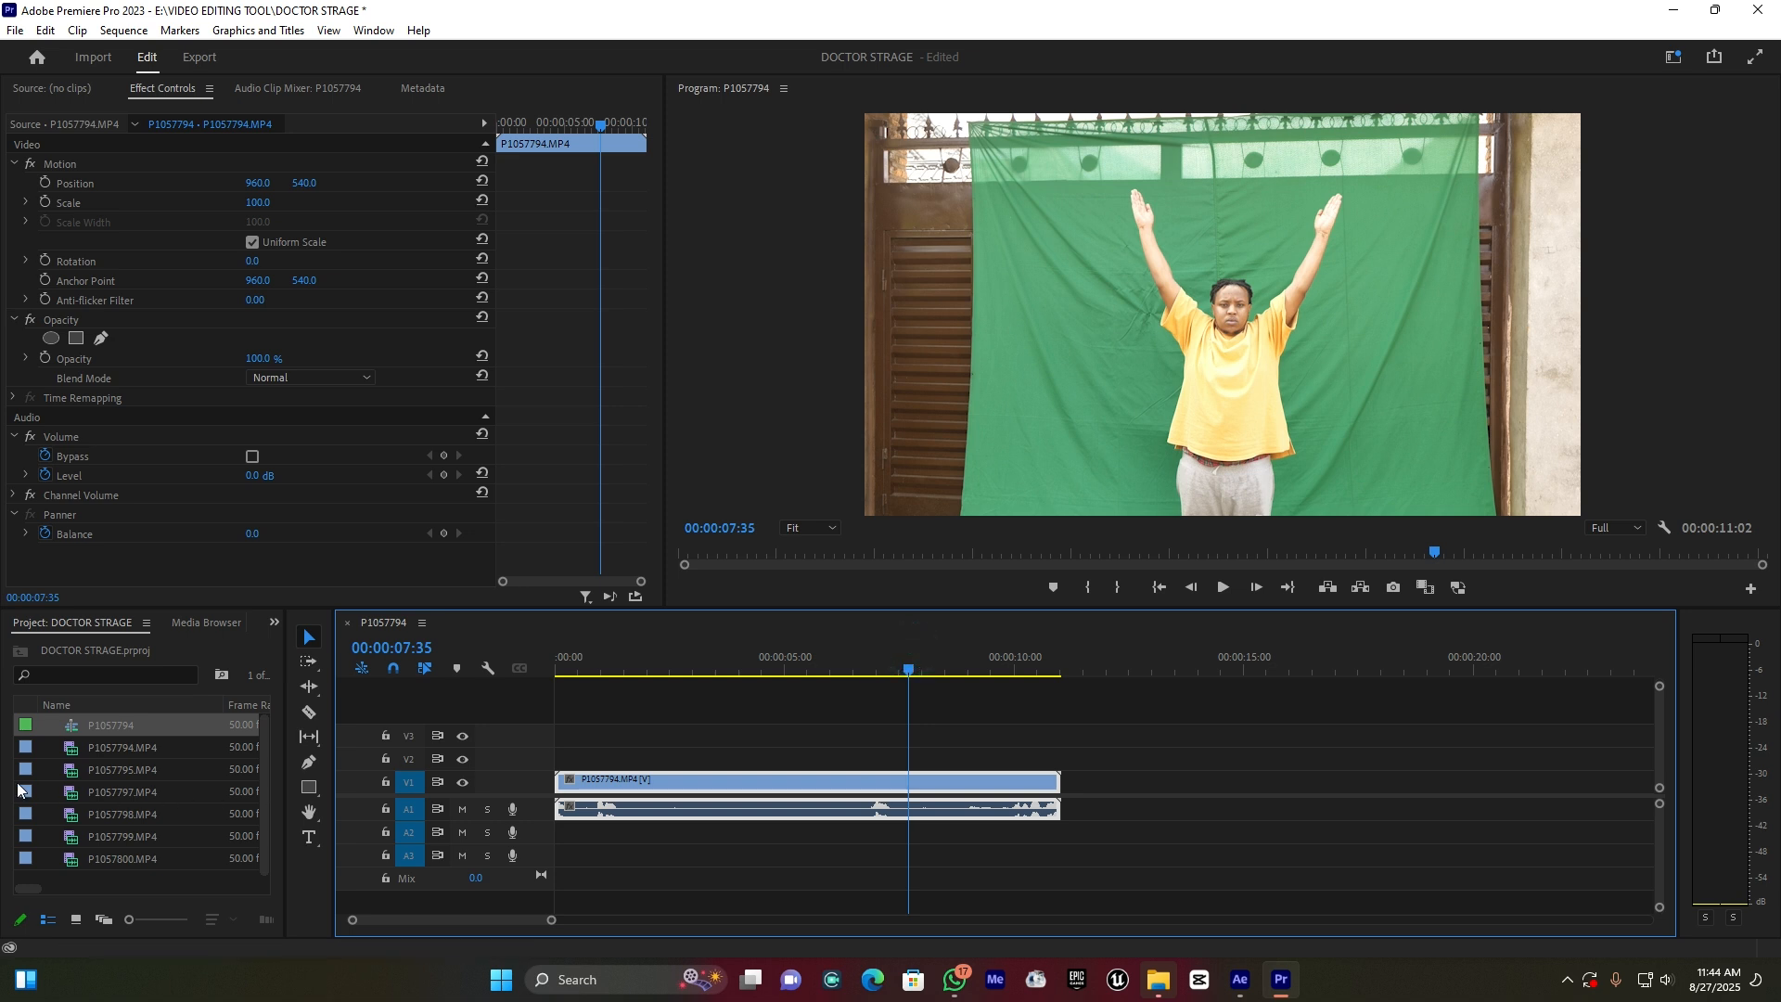
- Place P1057795.MP4, P1057797.MP4, P1057798.MP4, P1057799.MP4 and P1057800.MP4 one after another on V1 behind the first clip
left_click_drag(75, 770, 1078, 783)
left_click_drag(550, 921, 873, 920)
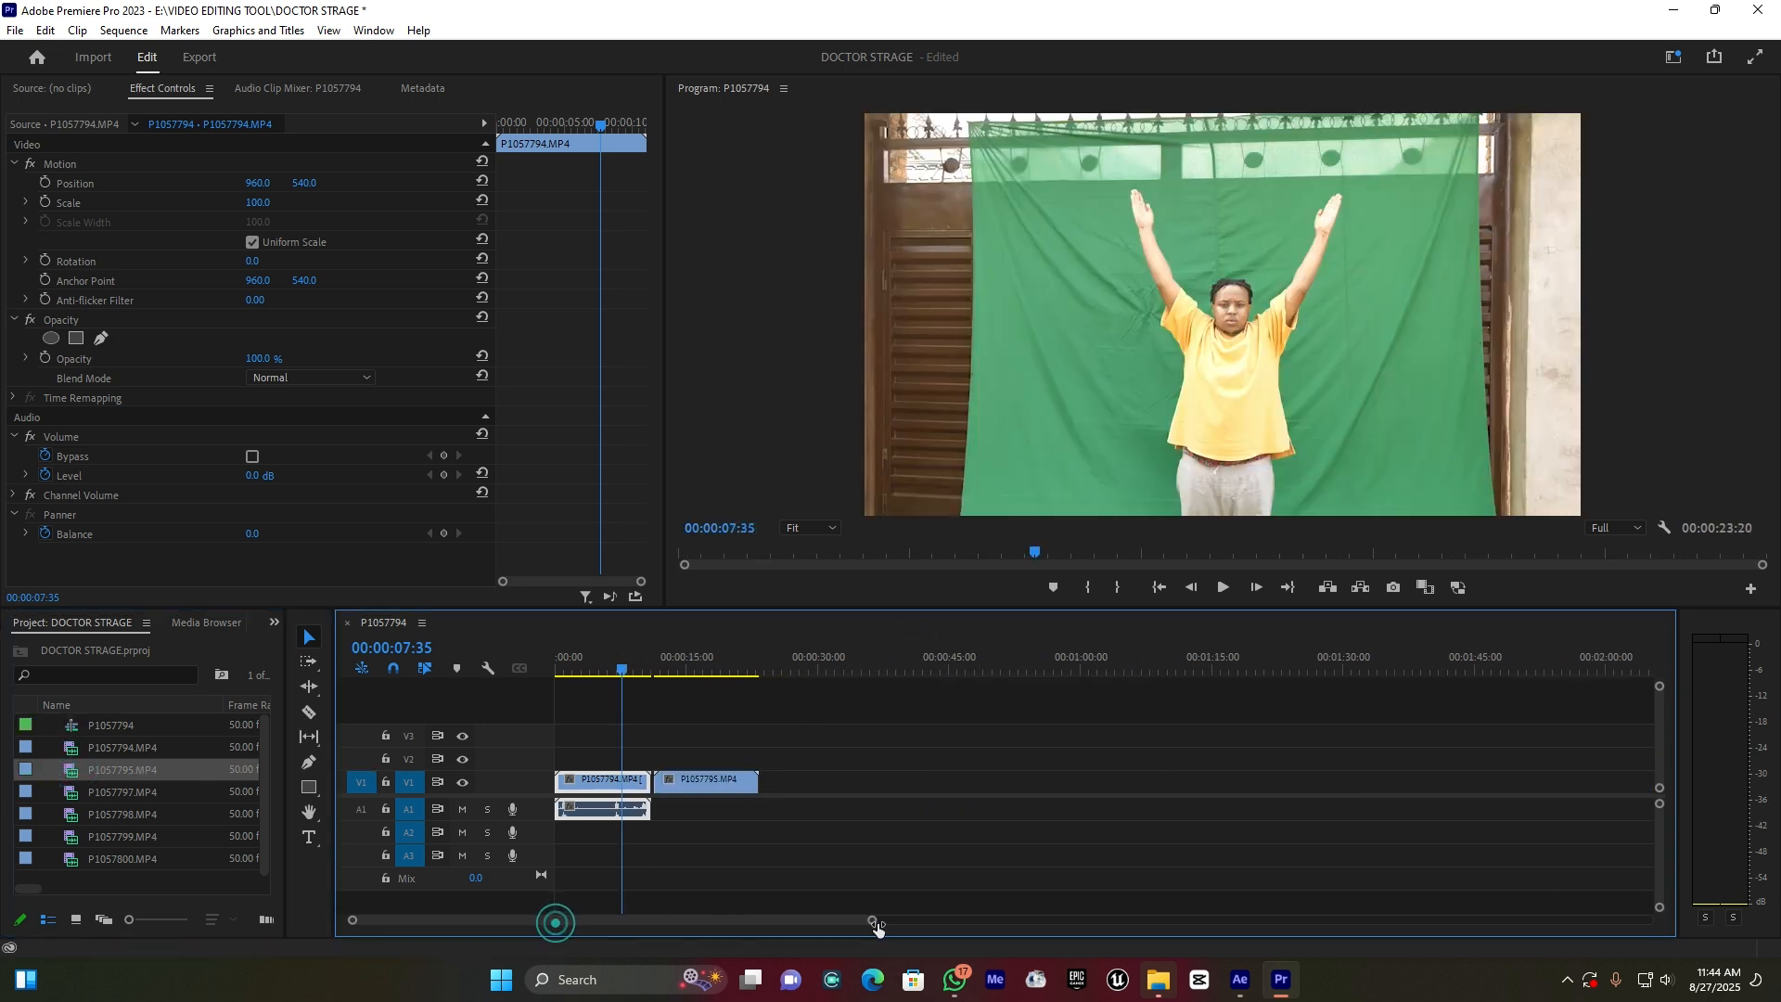
left_click_drag(64, 791, 816, 787)
left_click_drag(73, 818, 936, 786)
left_click_drag(68, 837, 1053, 786)
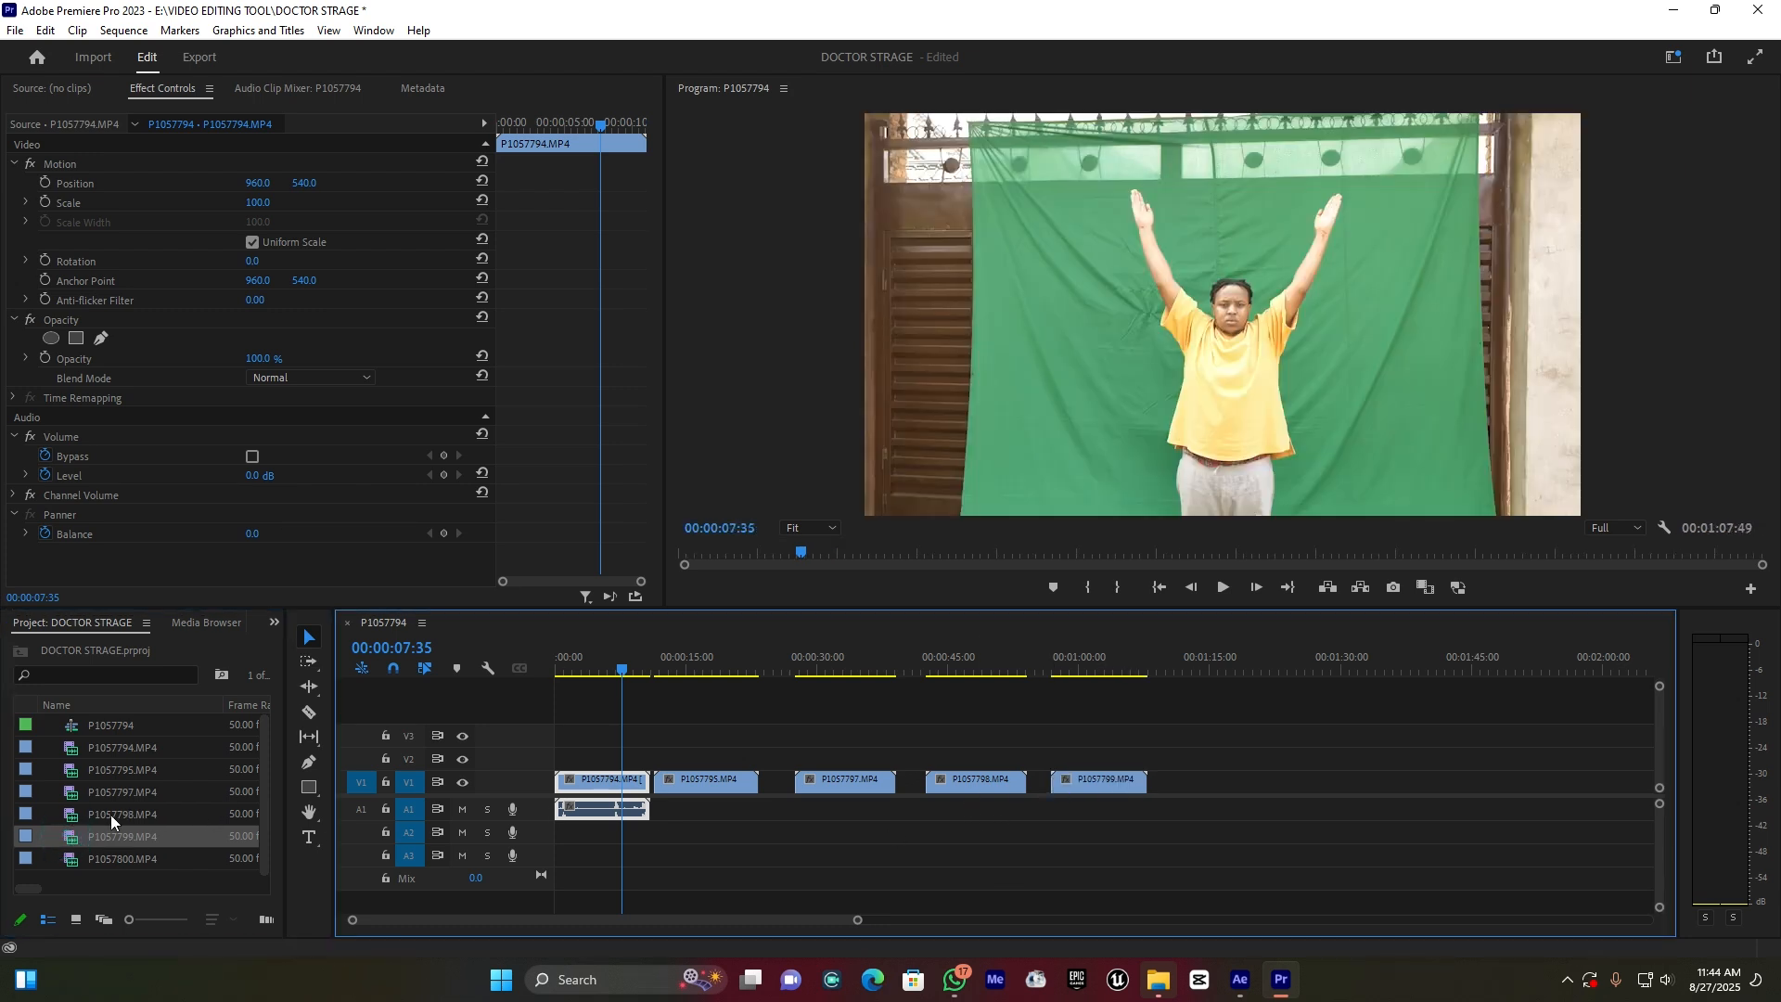
left_click_drag(73, 868, 1191, 787)
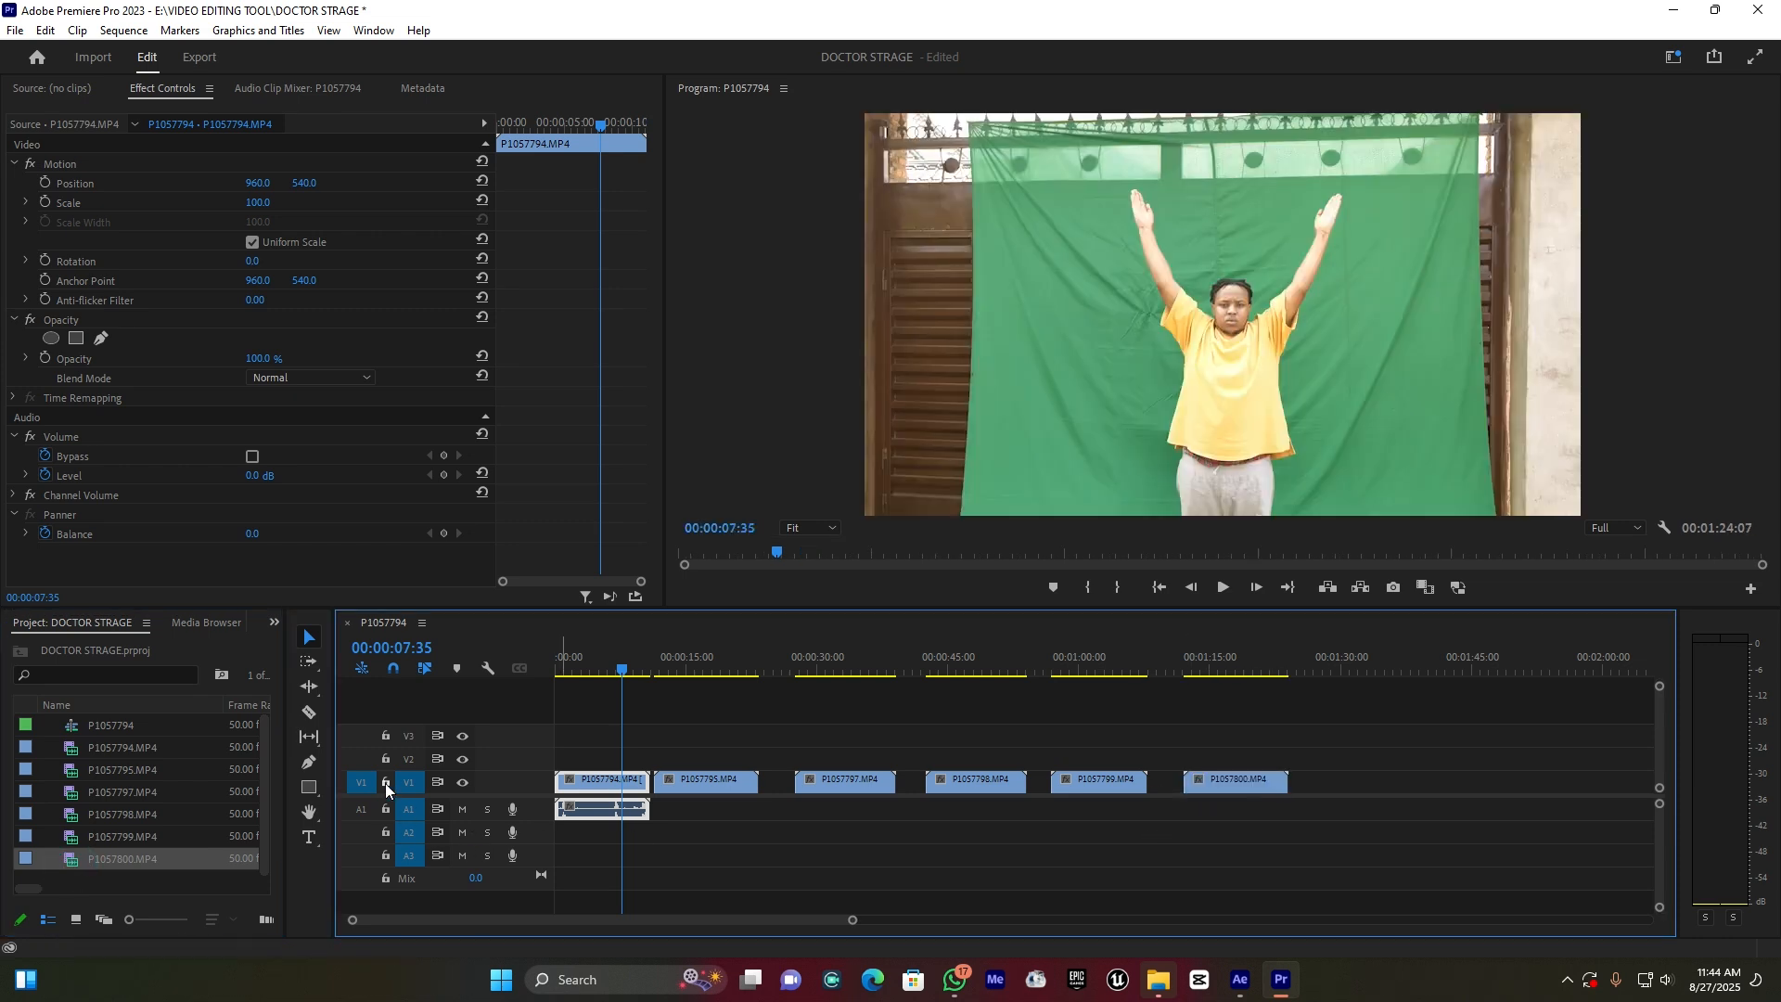
- Delete the first clip's audio from A1 with track V1 locked, unlock V1 and park the playhead inside the first clip
left_click(385, 785)
left_click(584, 809)
key("Delete")
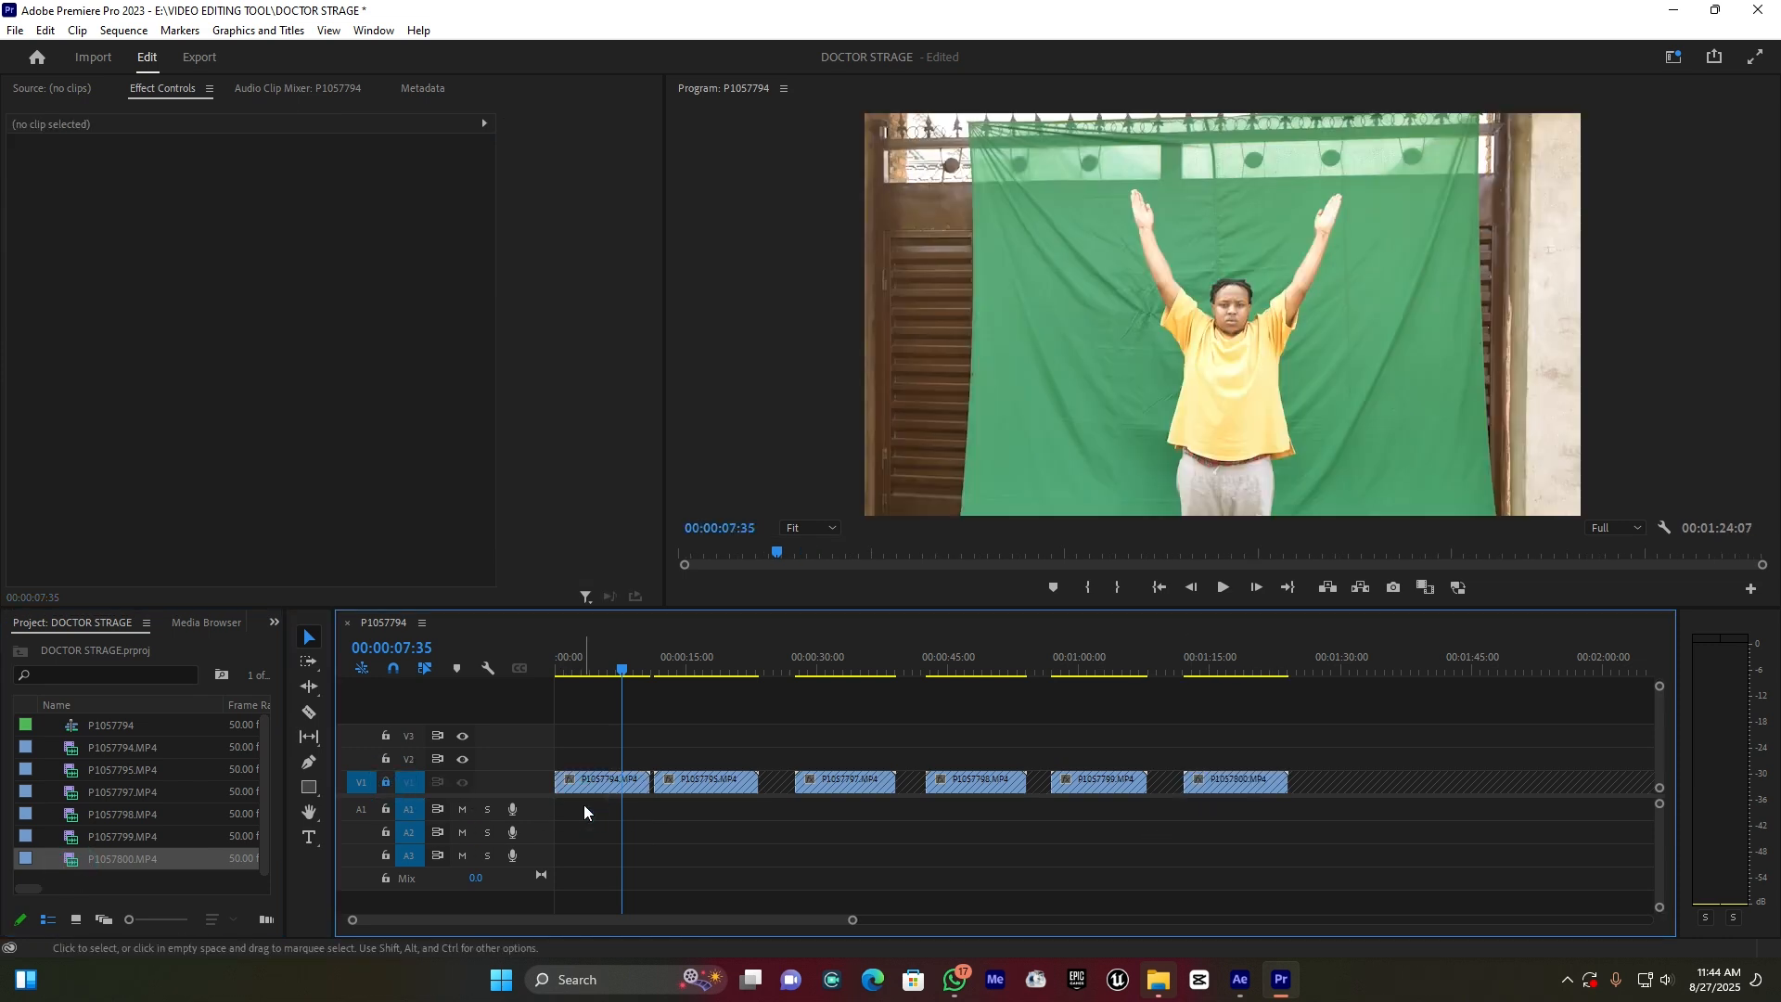
left_click(384, 783)
left_click(587, 681)
left_click_drag(852, 920, 739, 939)
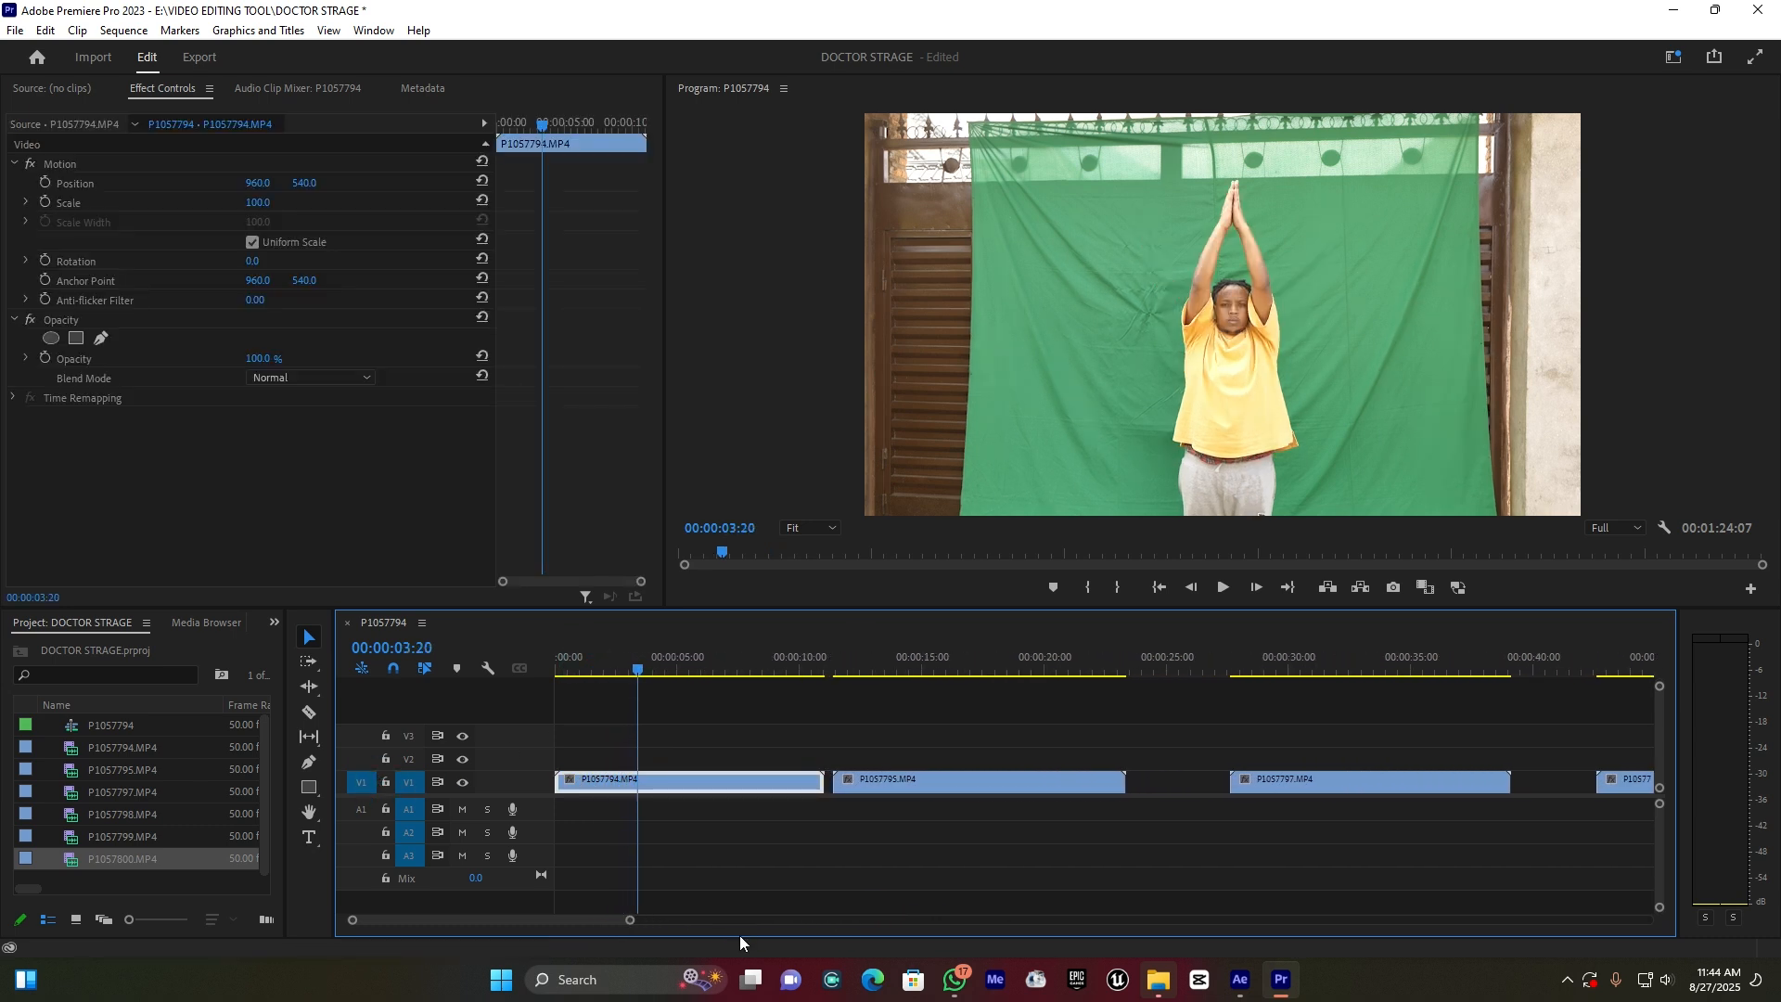
- Find the Ultra Key effect and apply it to the P1057794.MP4 clip
left_click(275, 624)
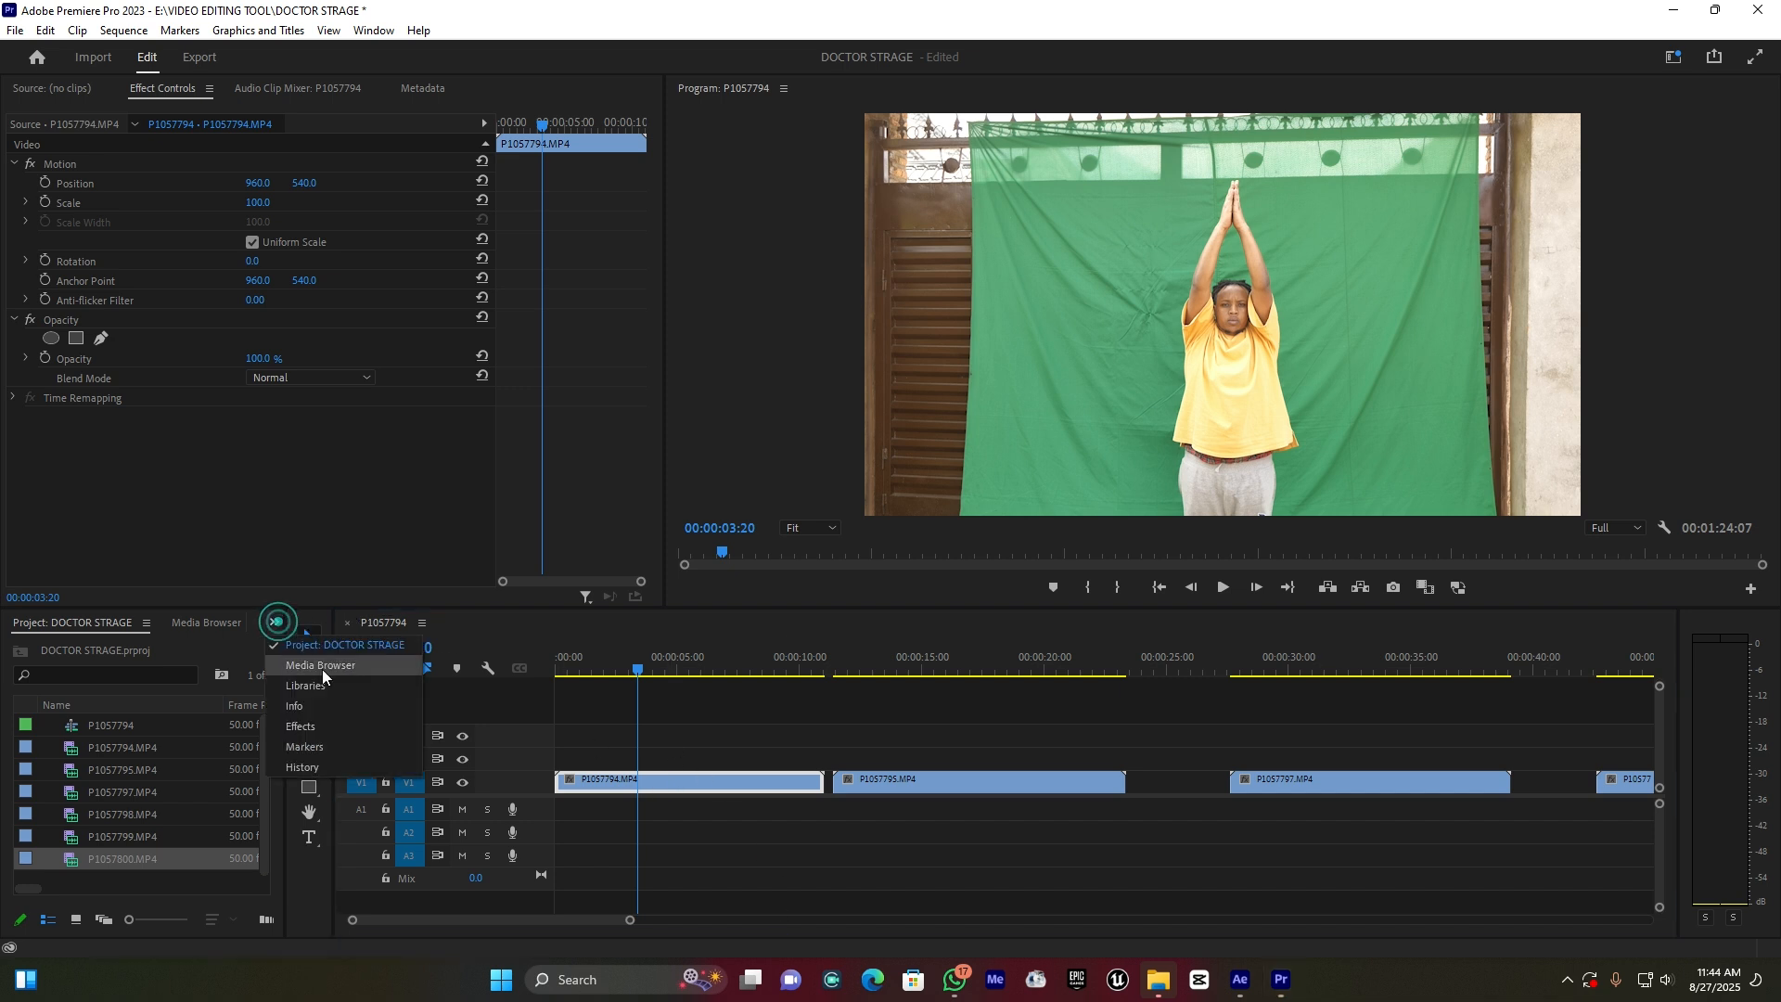
left_click(328, 731)
left_click(123, 647)
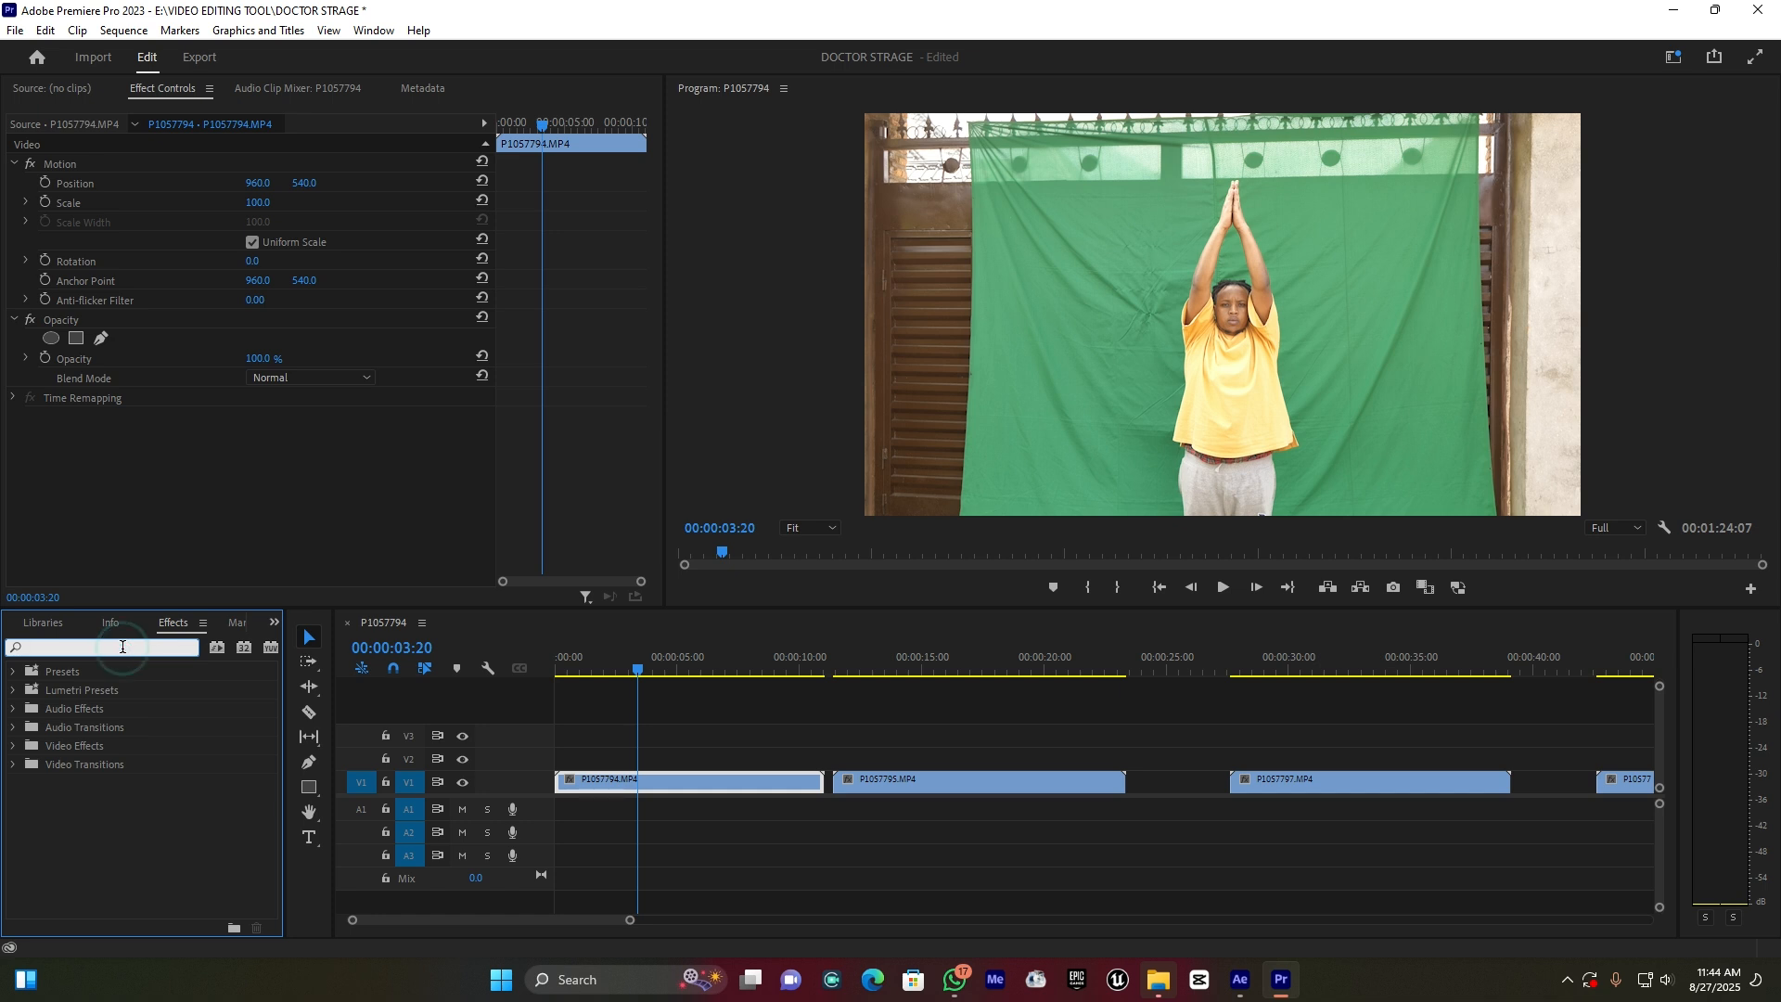
type("UL")
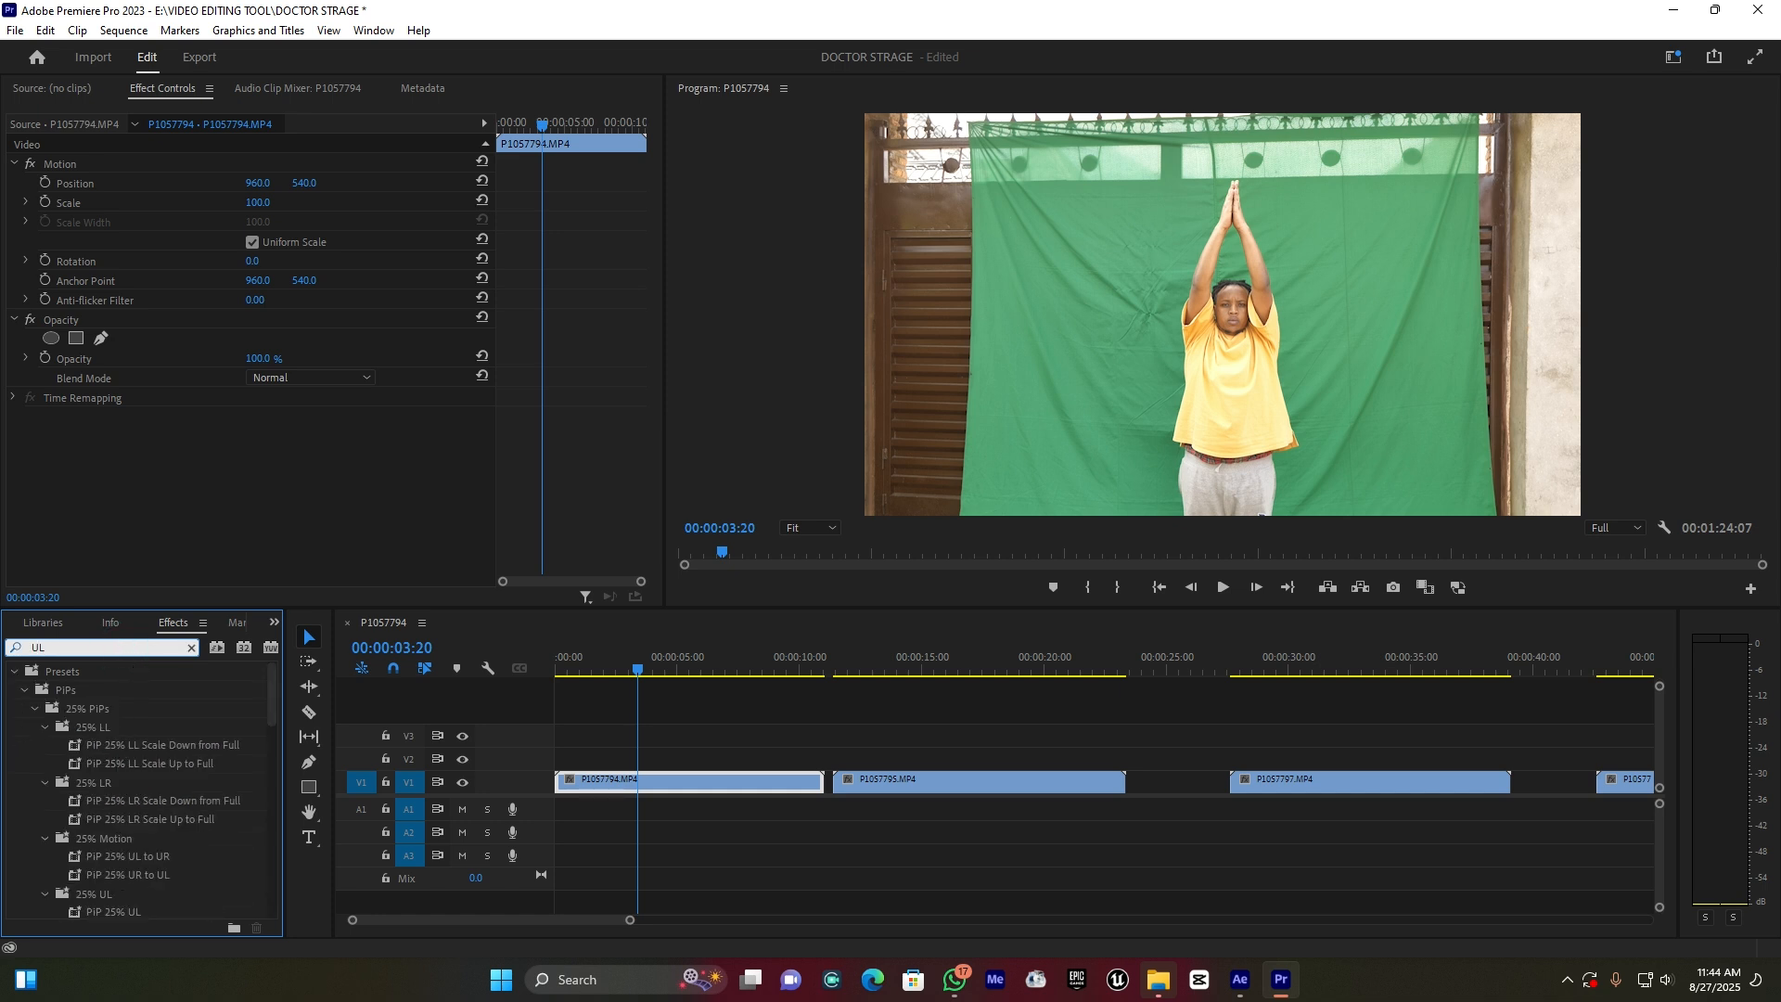
type("TRA")
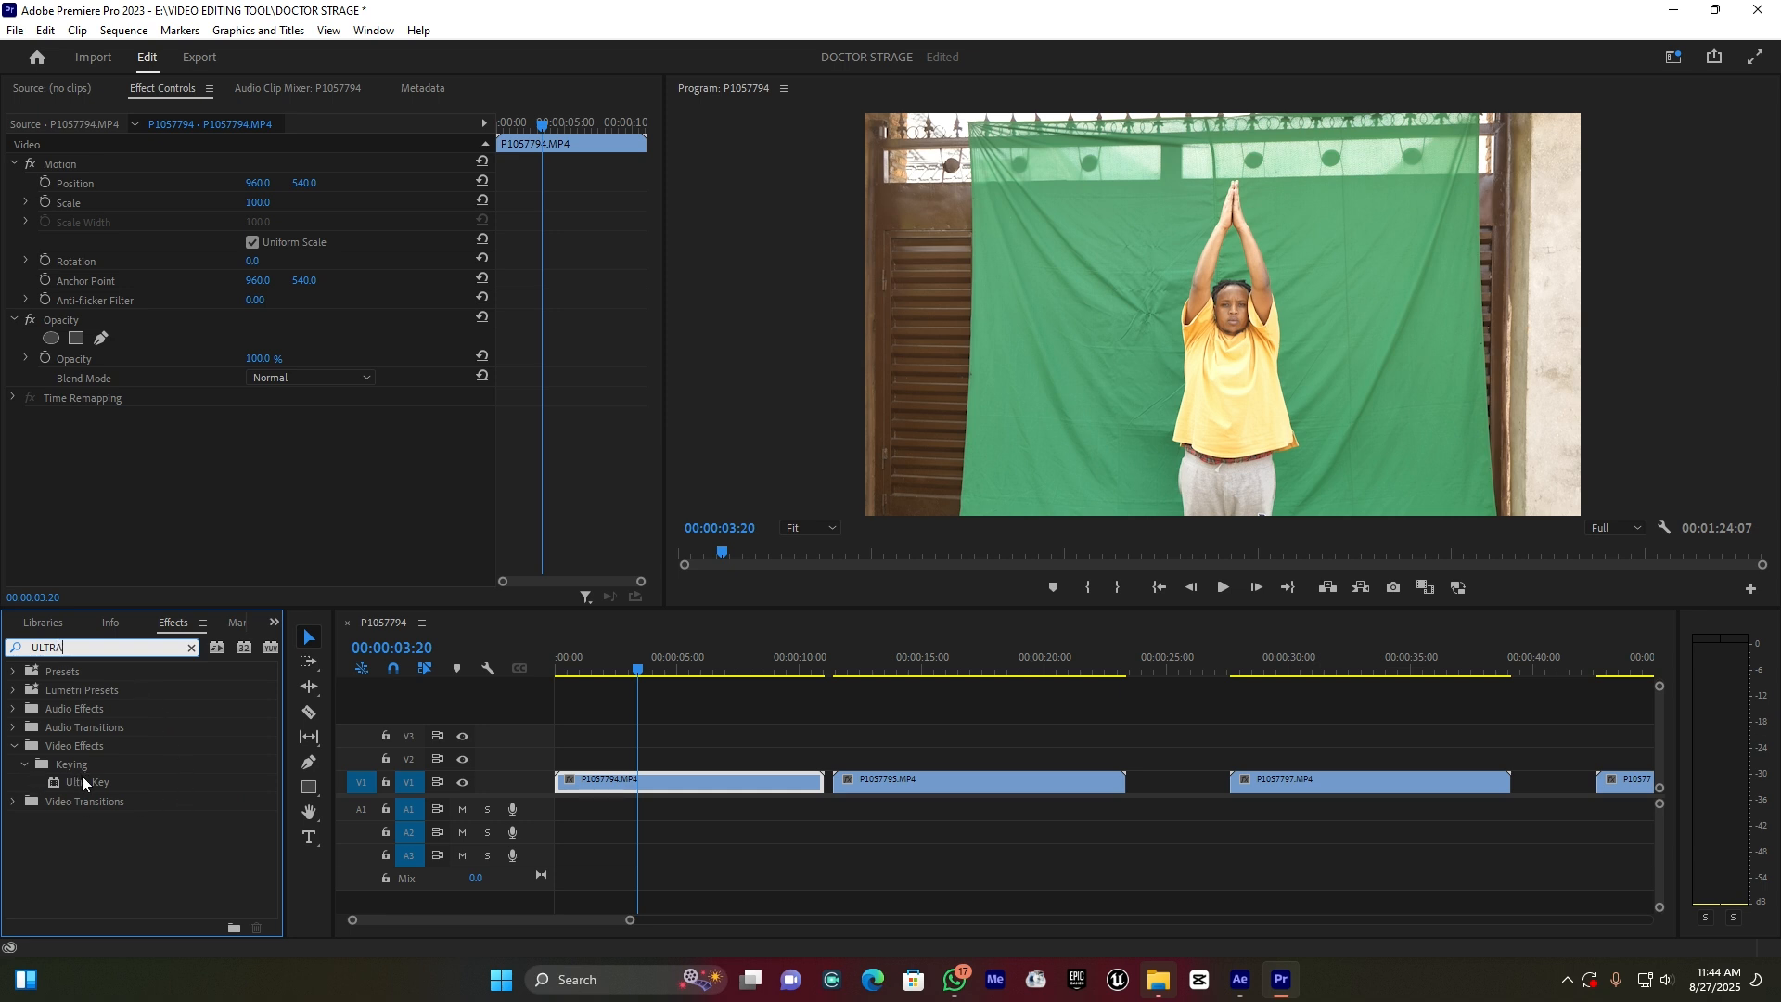
left_click_drag(81, 779, 736, 780)
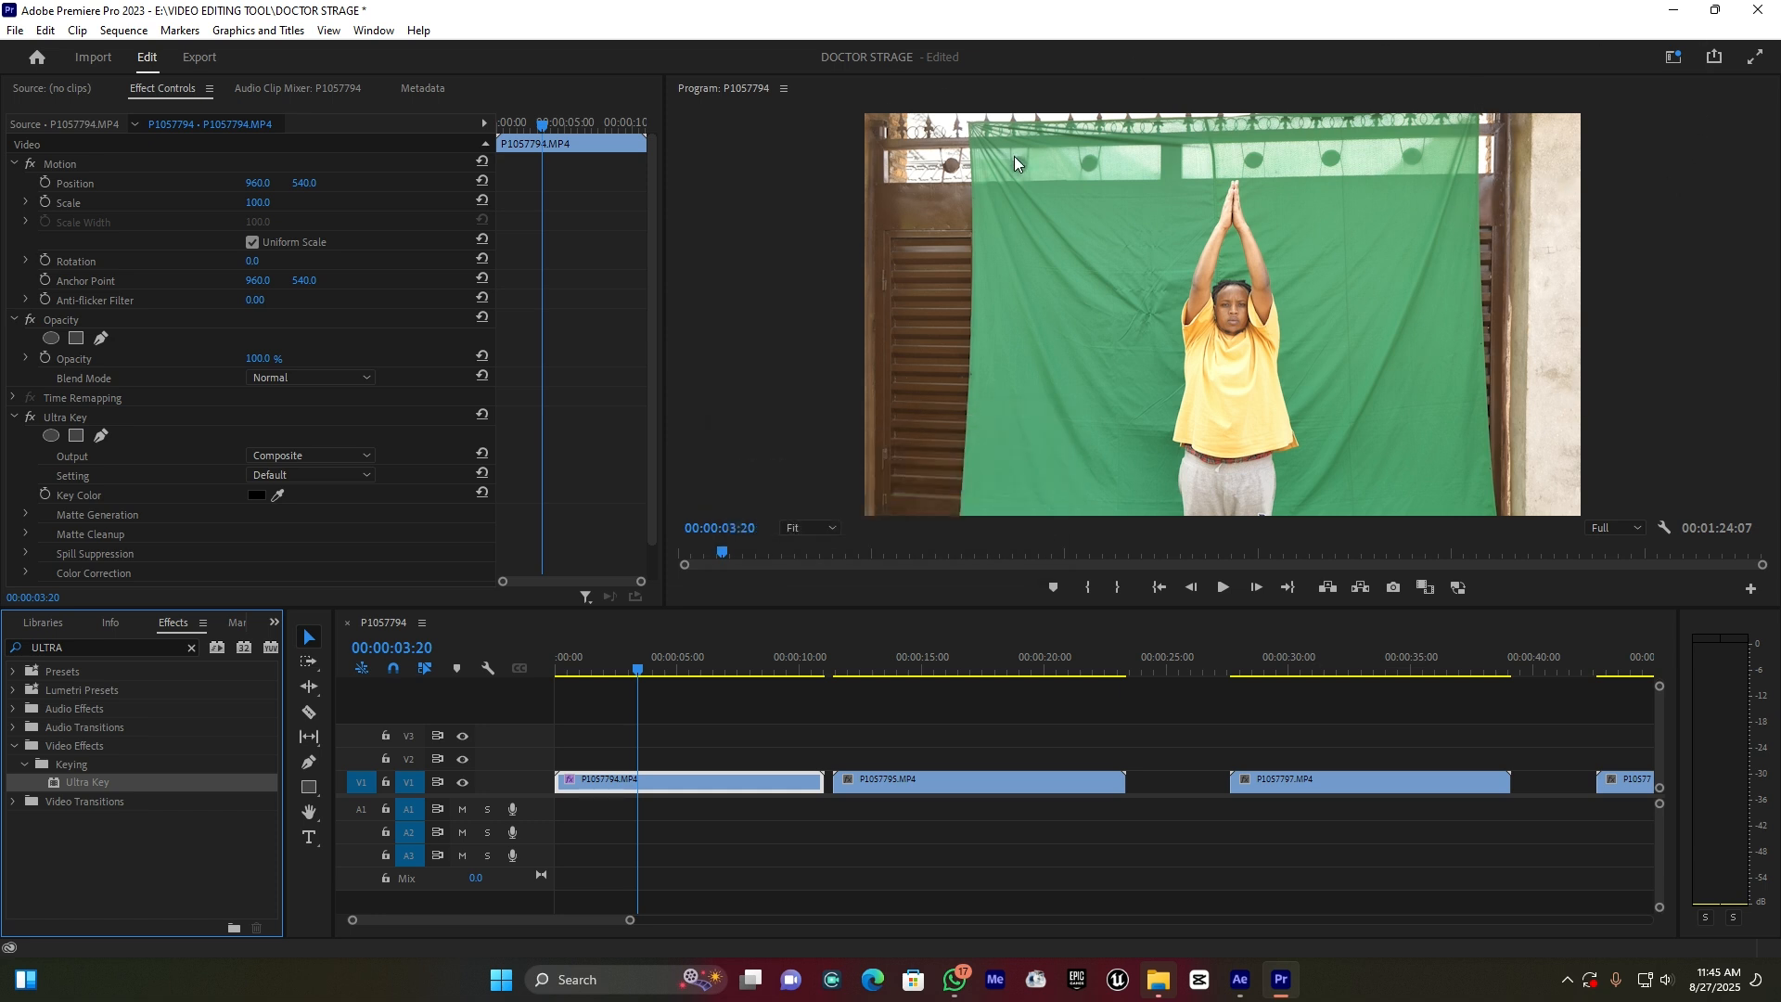
- Draw a closed freeform opacity mask on P1057794.MP4 just inside the green cloth, leaving out the gate and walls
left_click(100, 340)
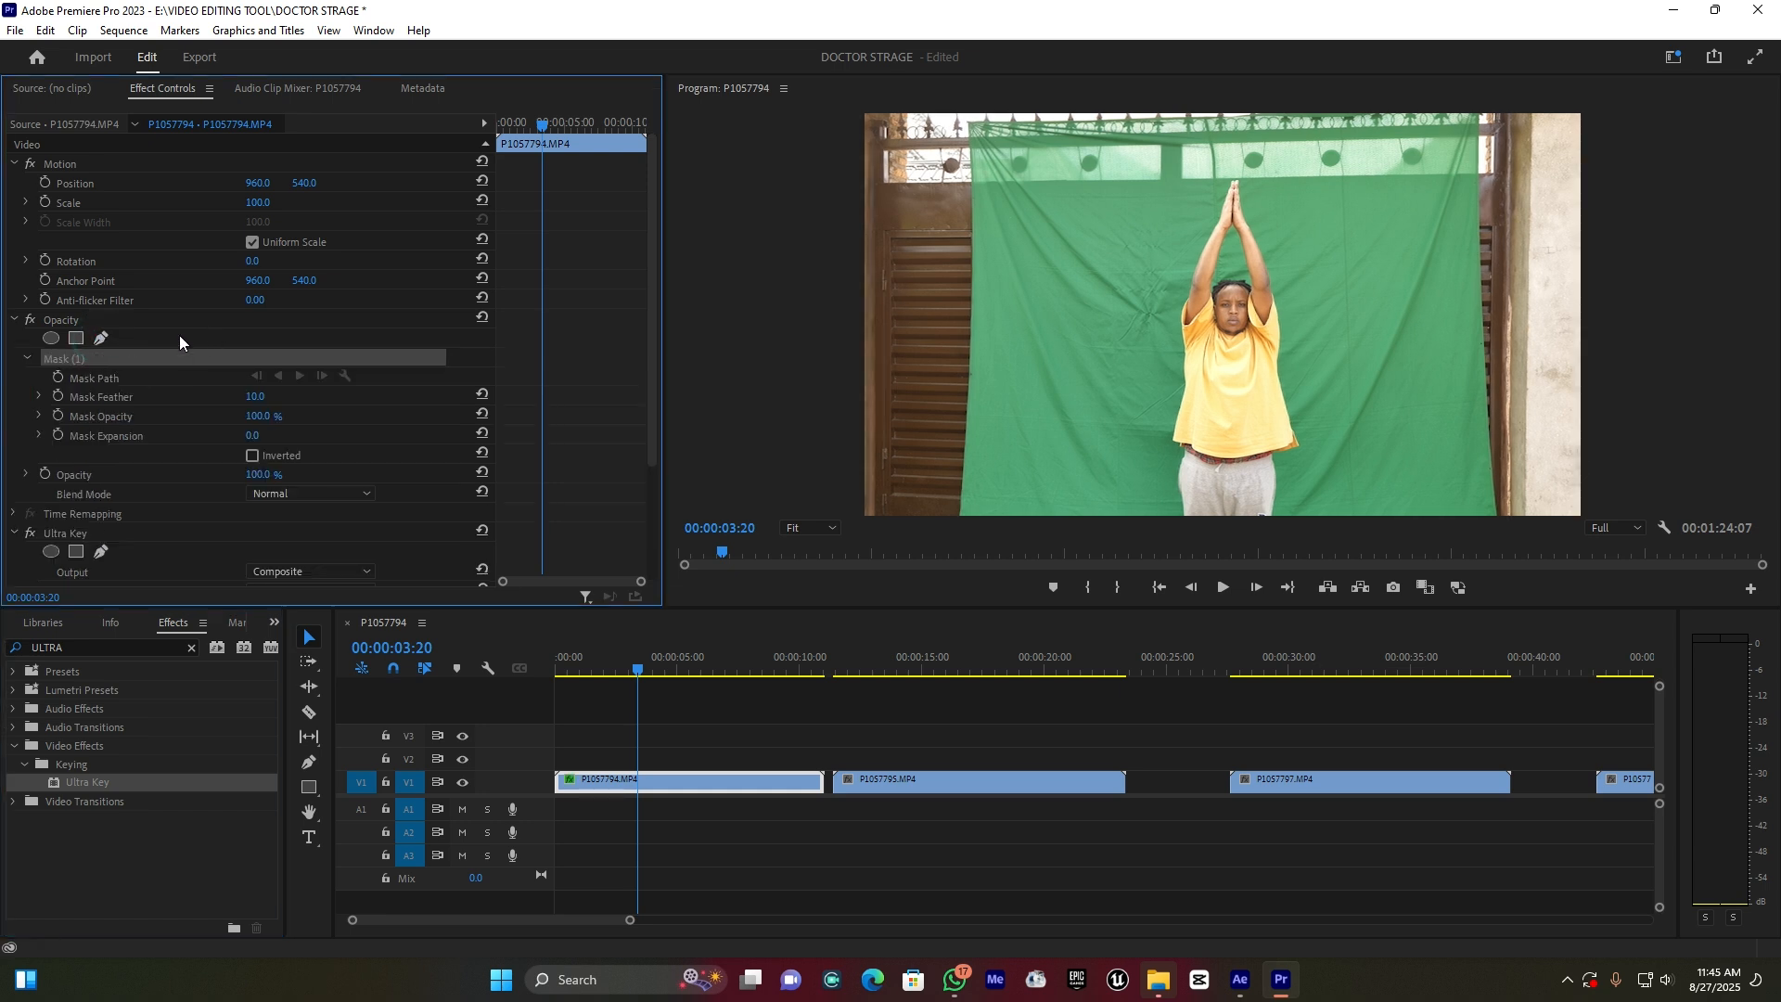
left_click(971, 511)
left_click(980, 184)
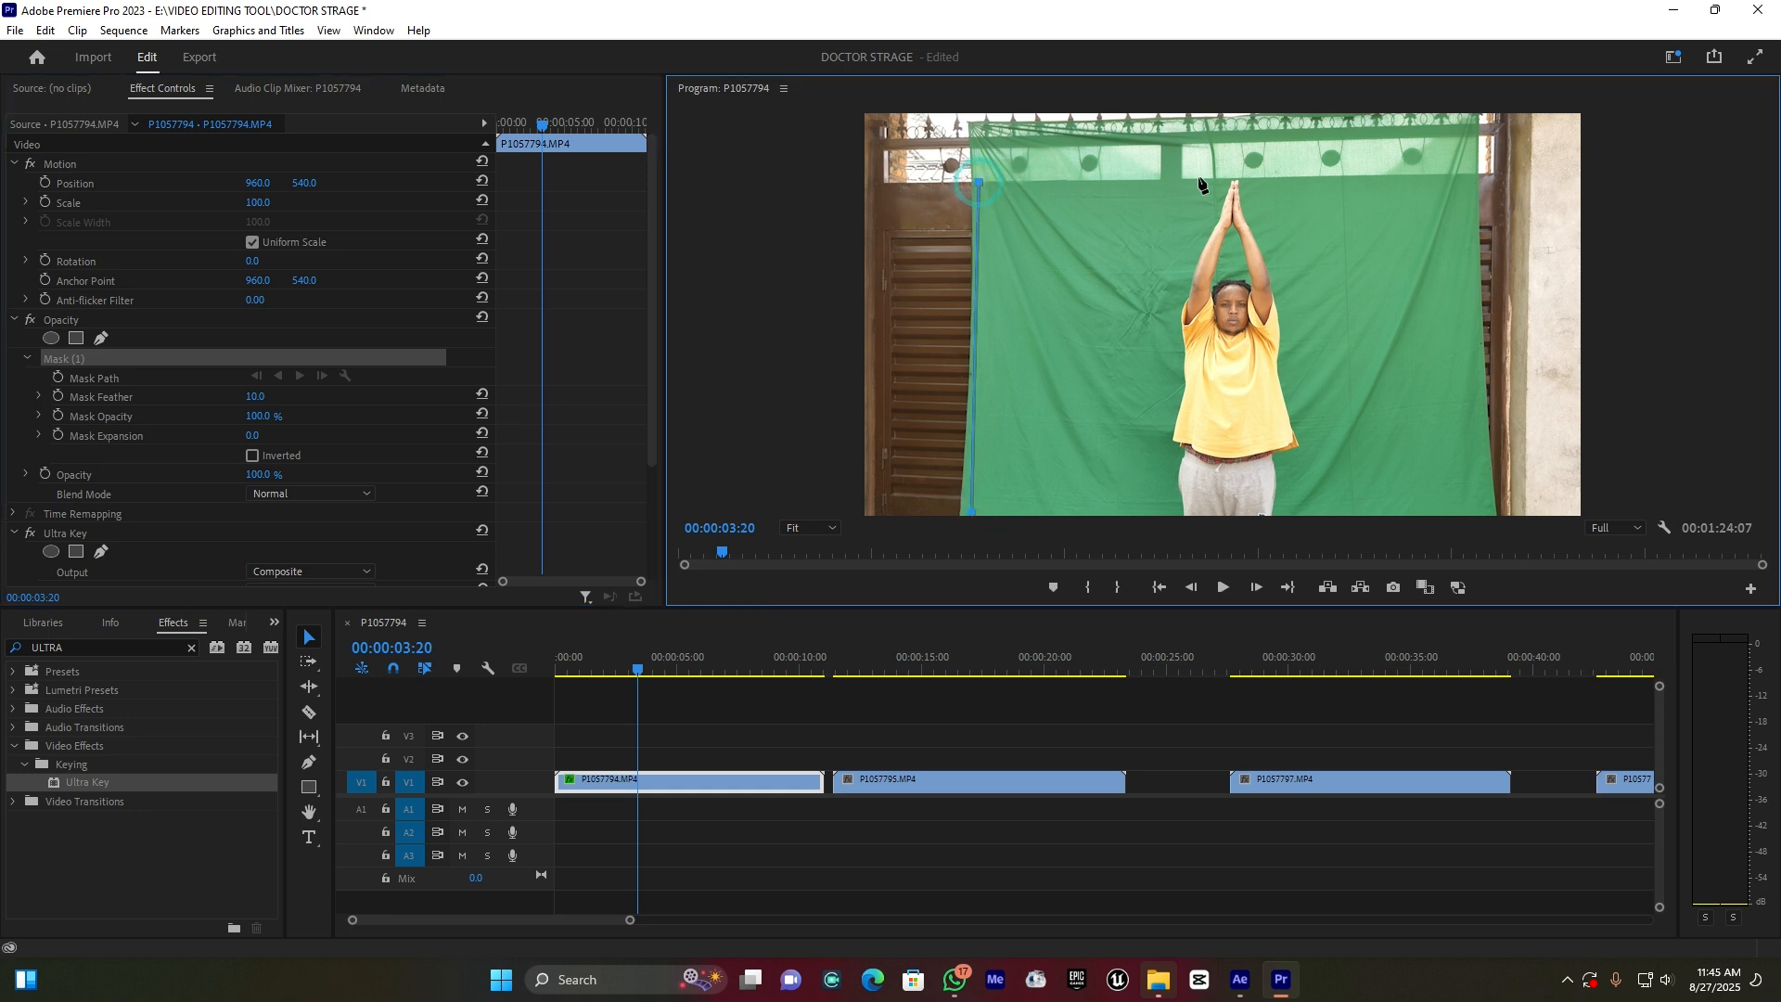
left_click(1460, 177)
left_click(1476, 366)
left_click(1482, 510)
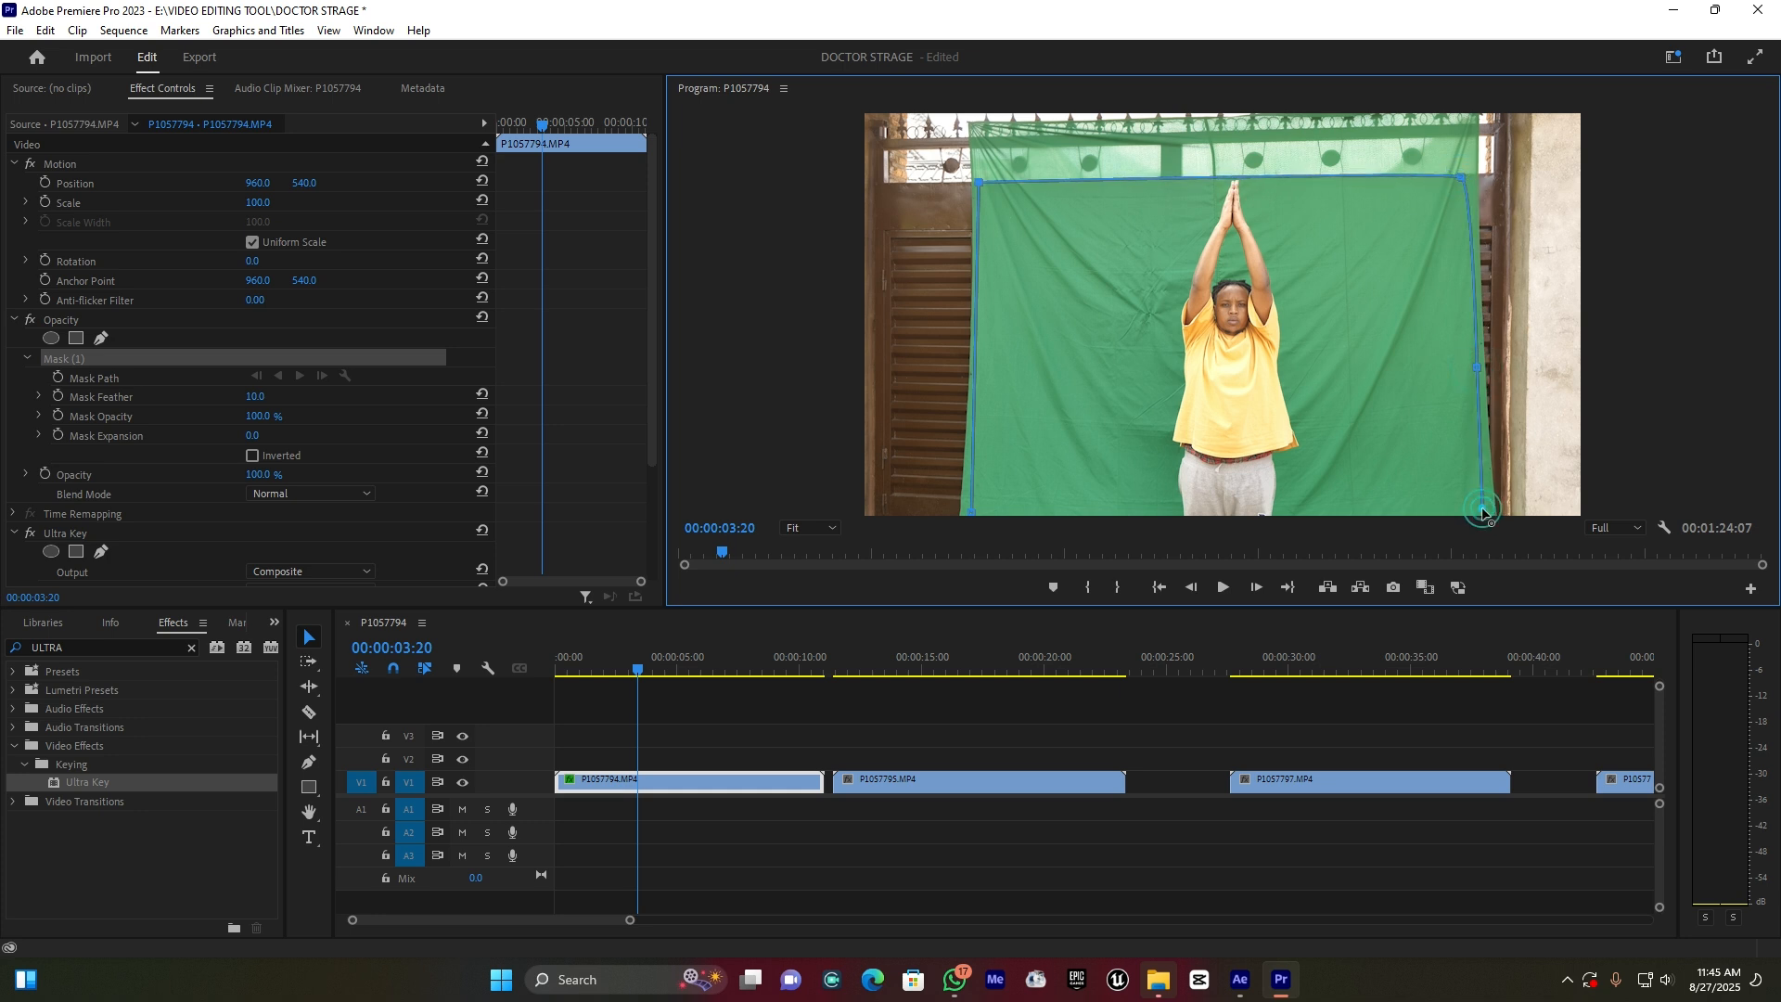
left_click(971, 512)
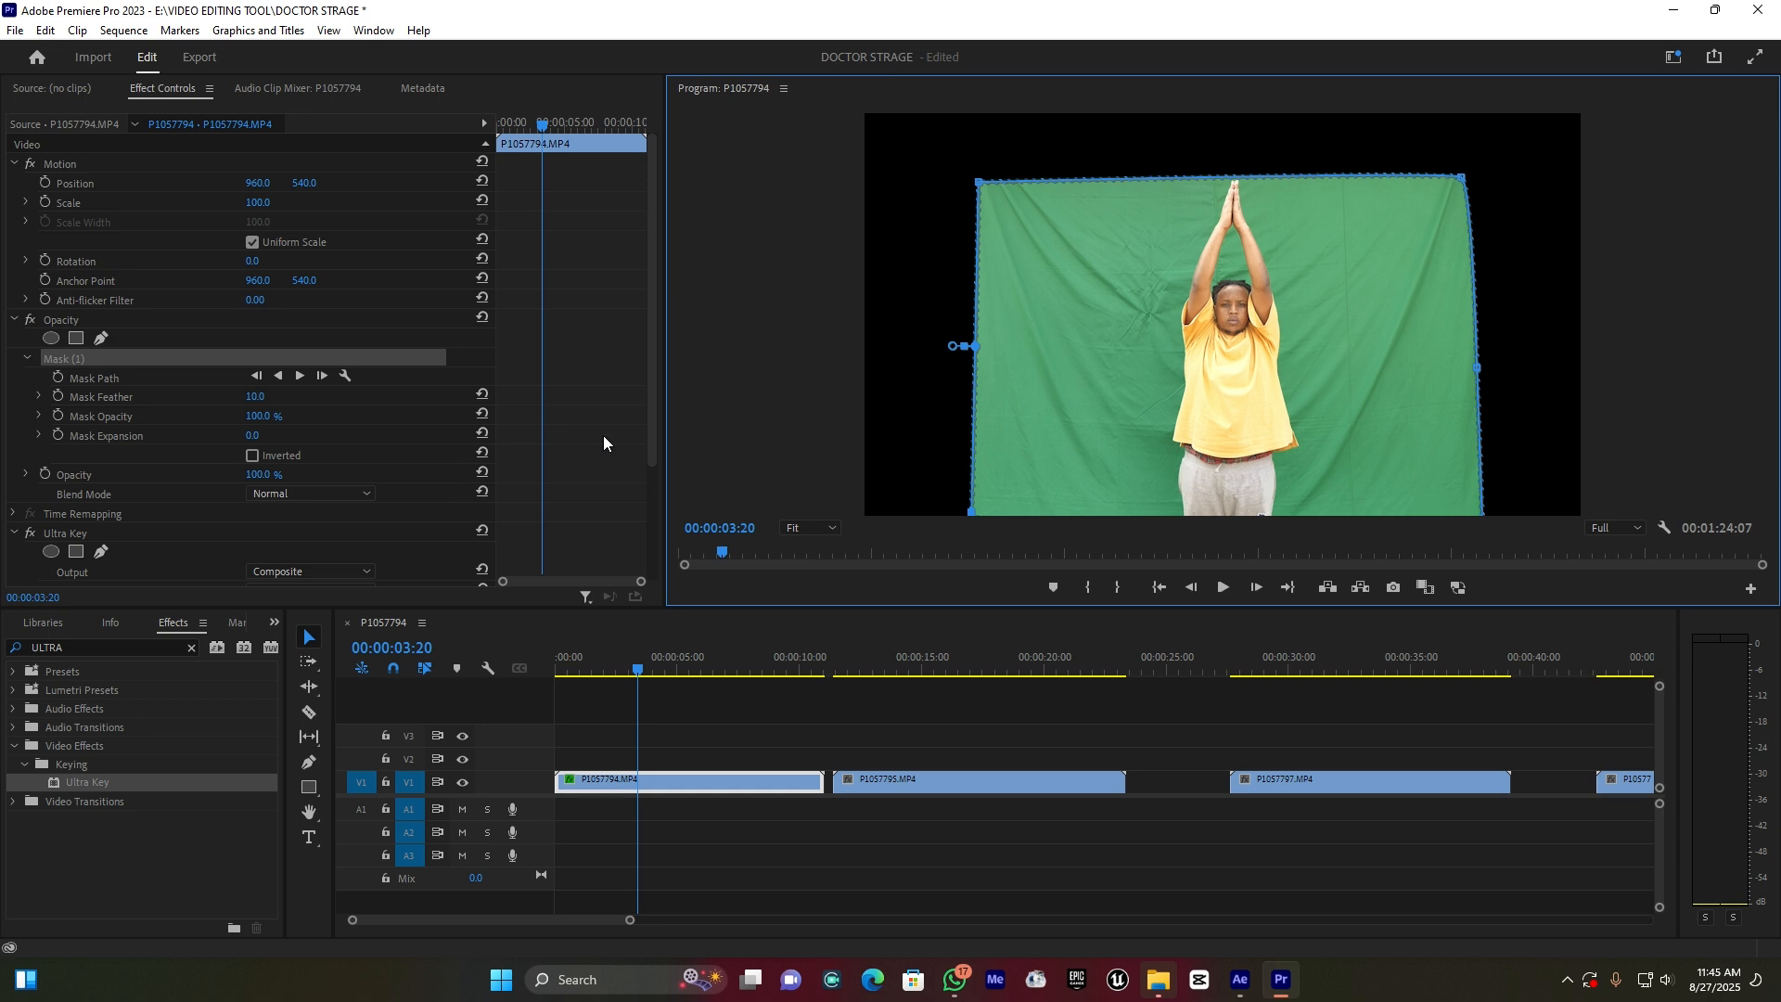
- Sample the green cloth as the Ultra Key's key color and set its Setting to Aggressive
scroll(603, 443, "down", 4)
left_click(79, 382)
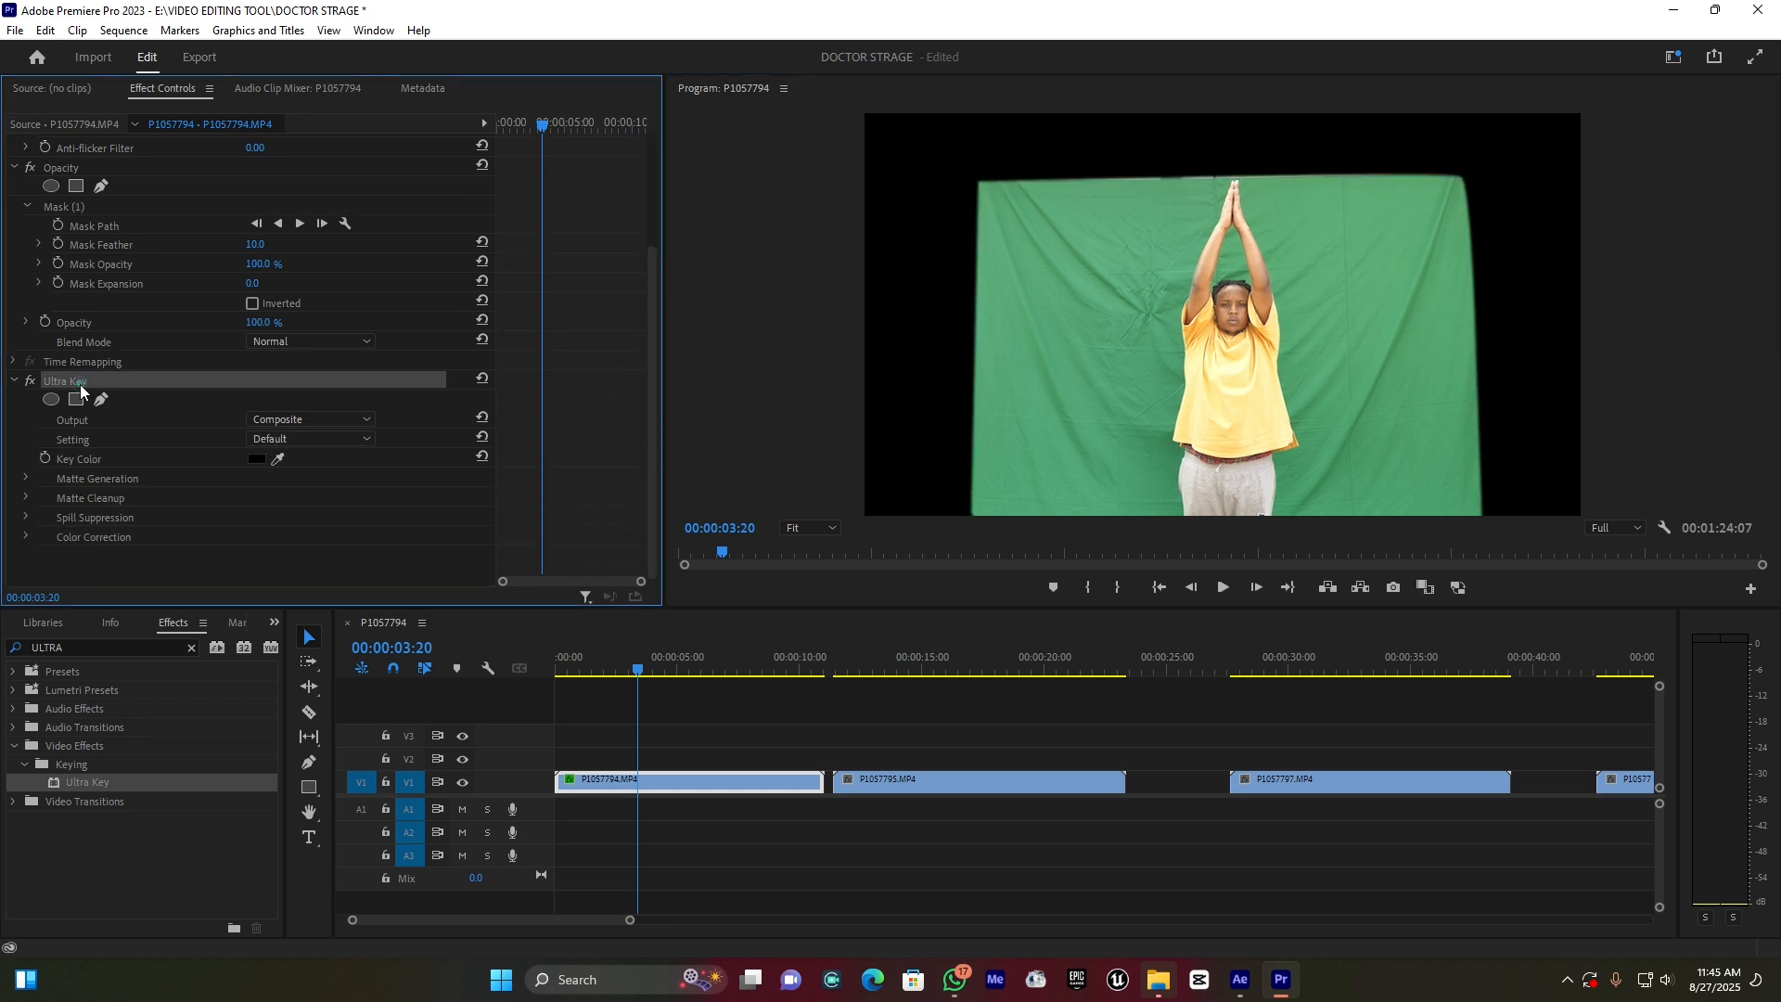
left_click(276, 460)
left_click(1077, 375)
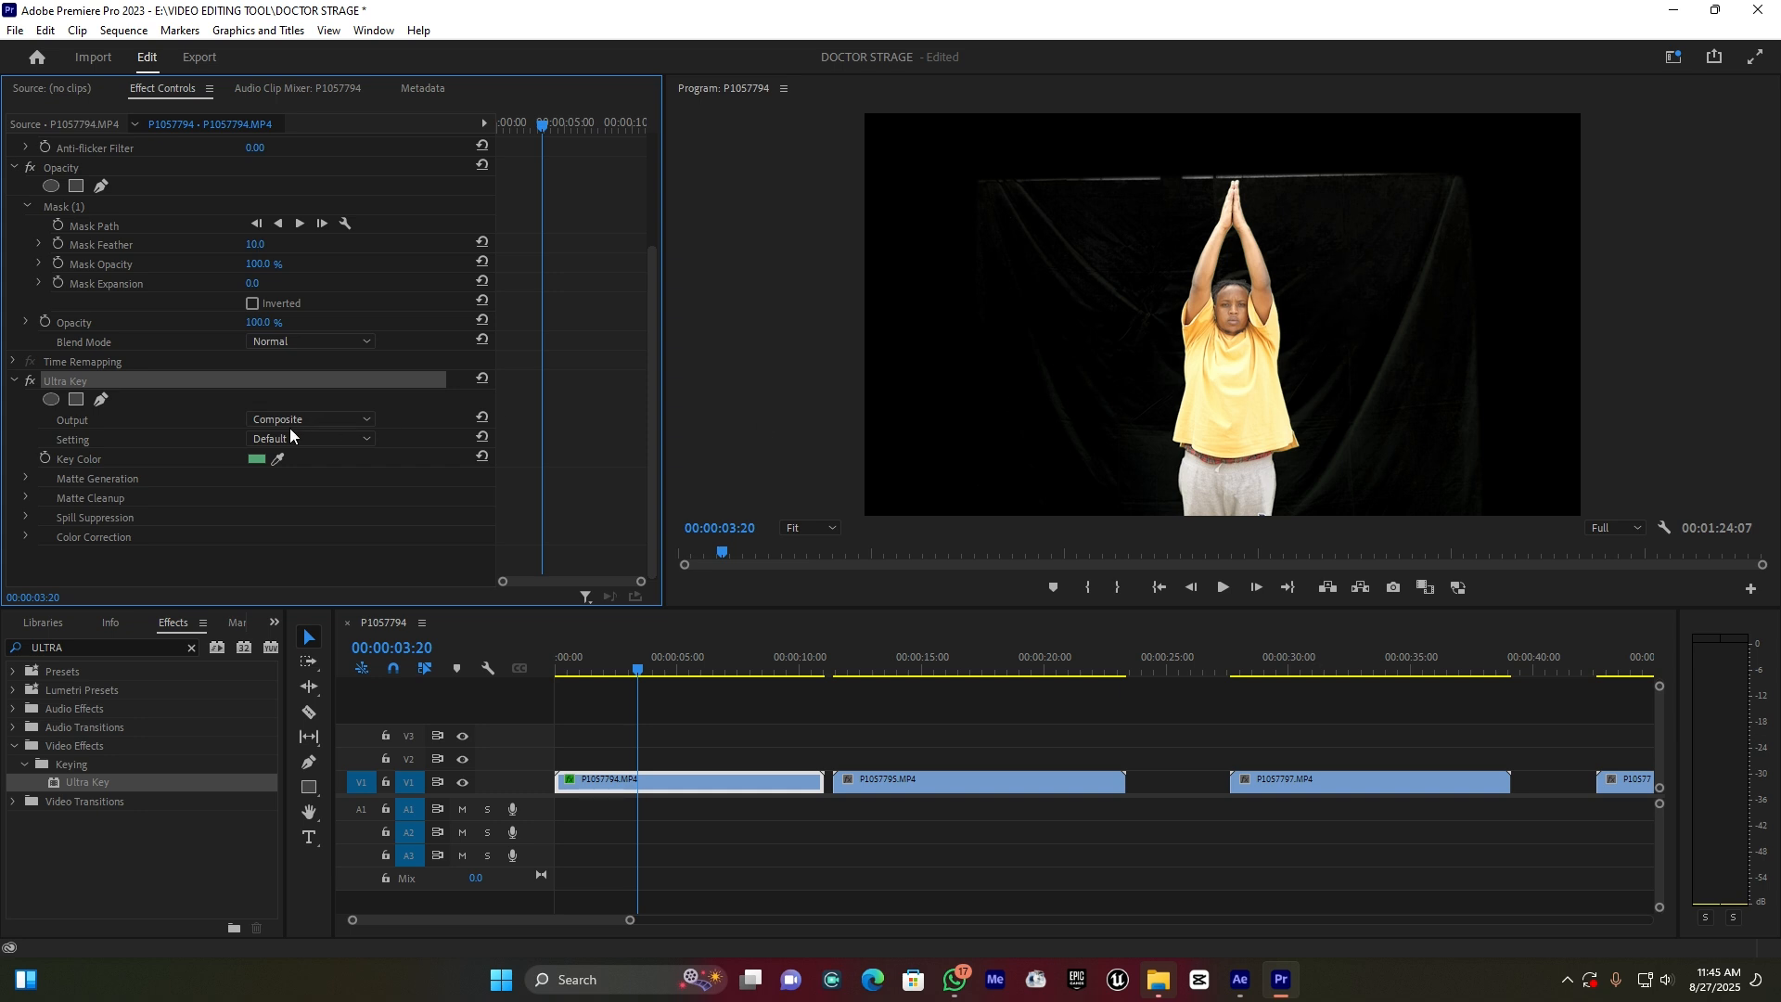
left_click(312, 437)
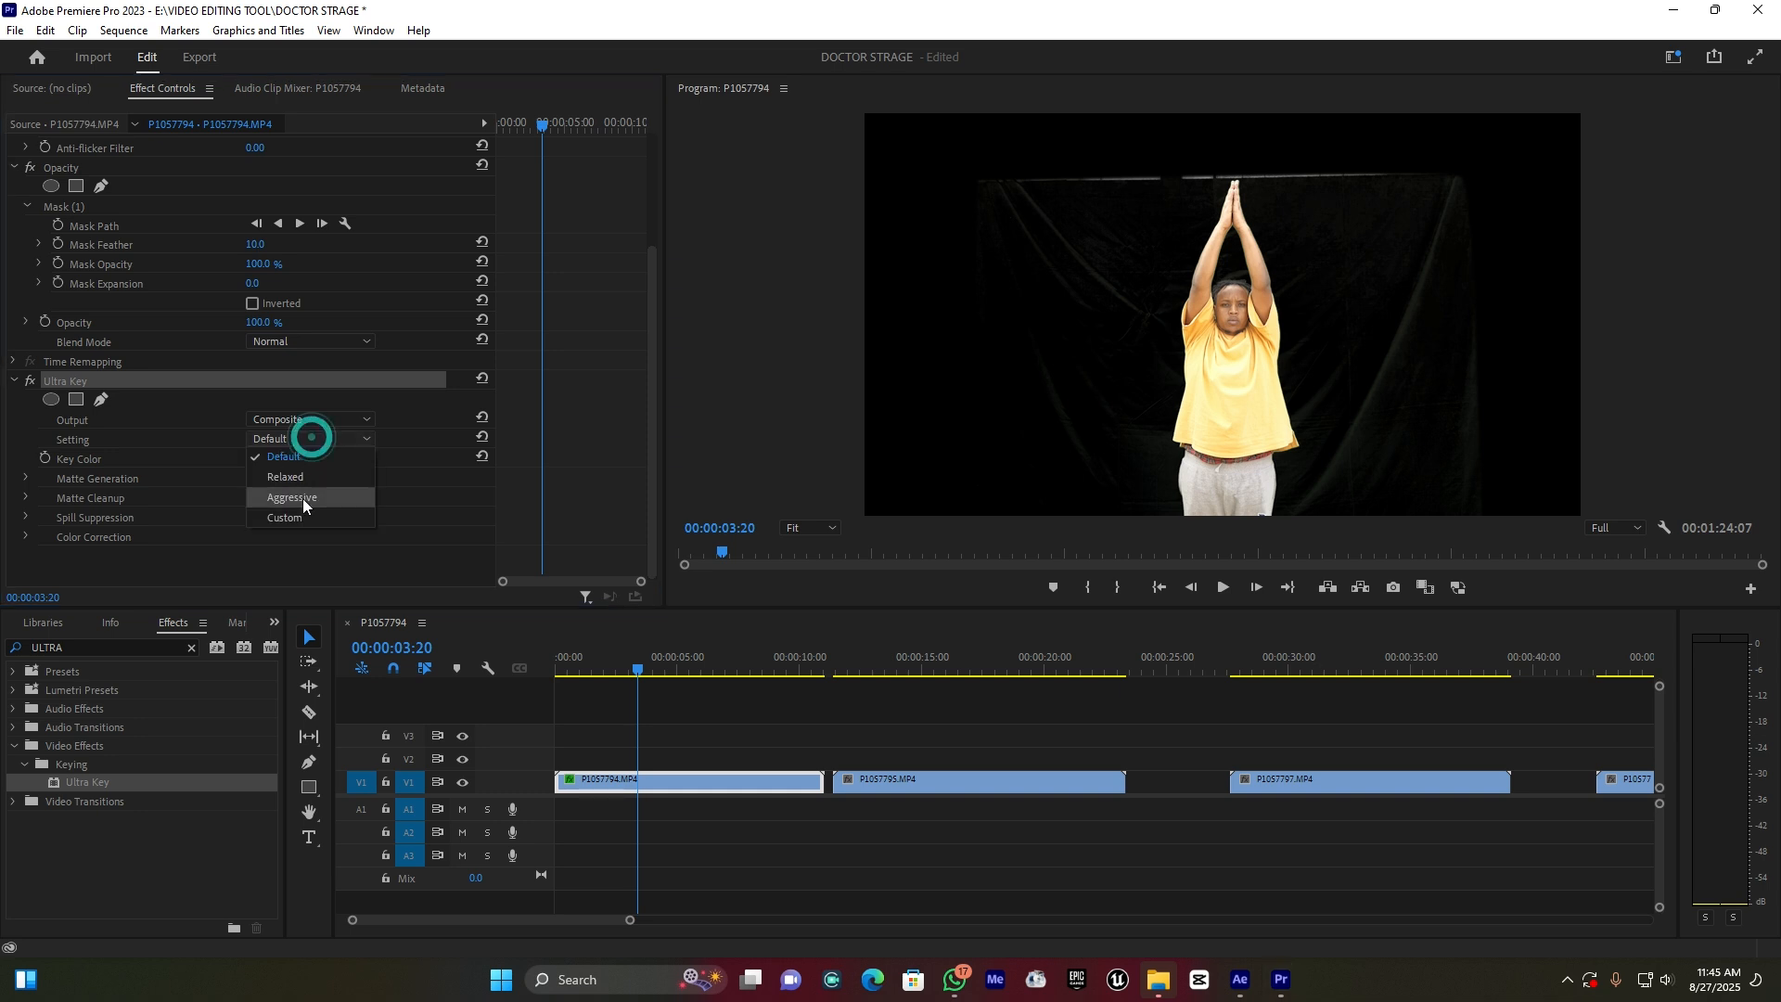
left_click(303, 499)
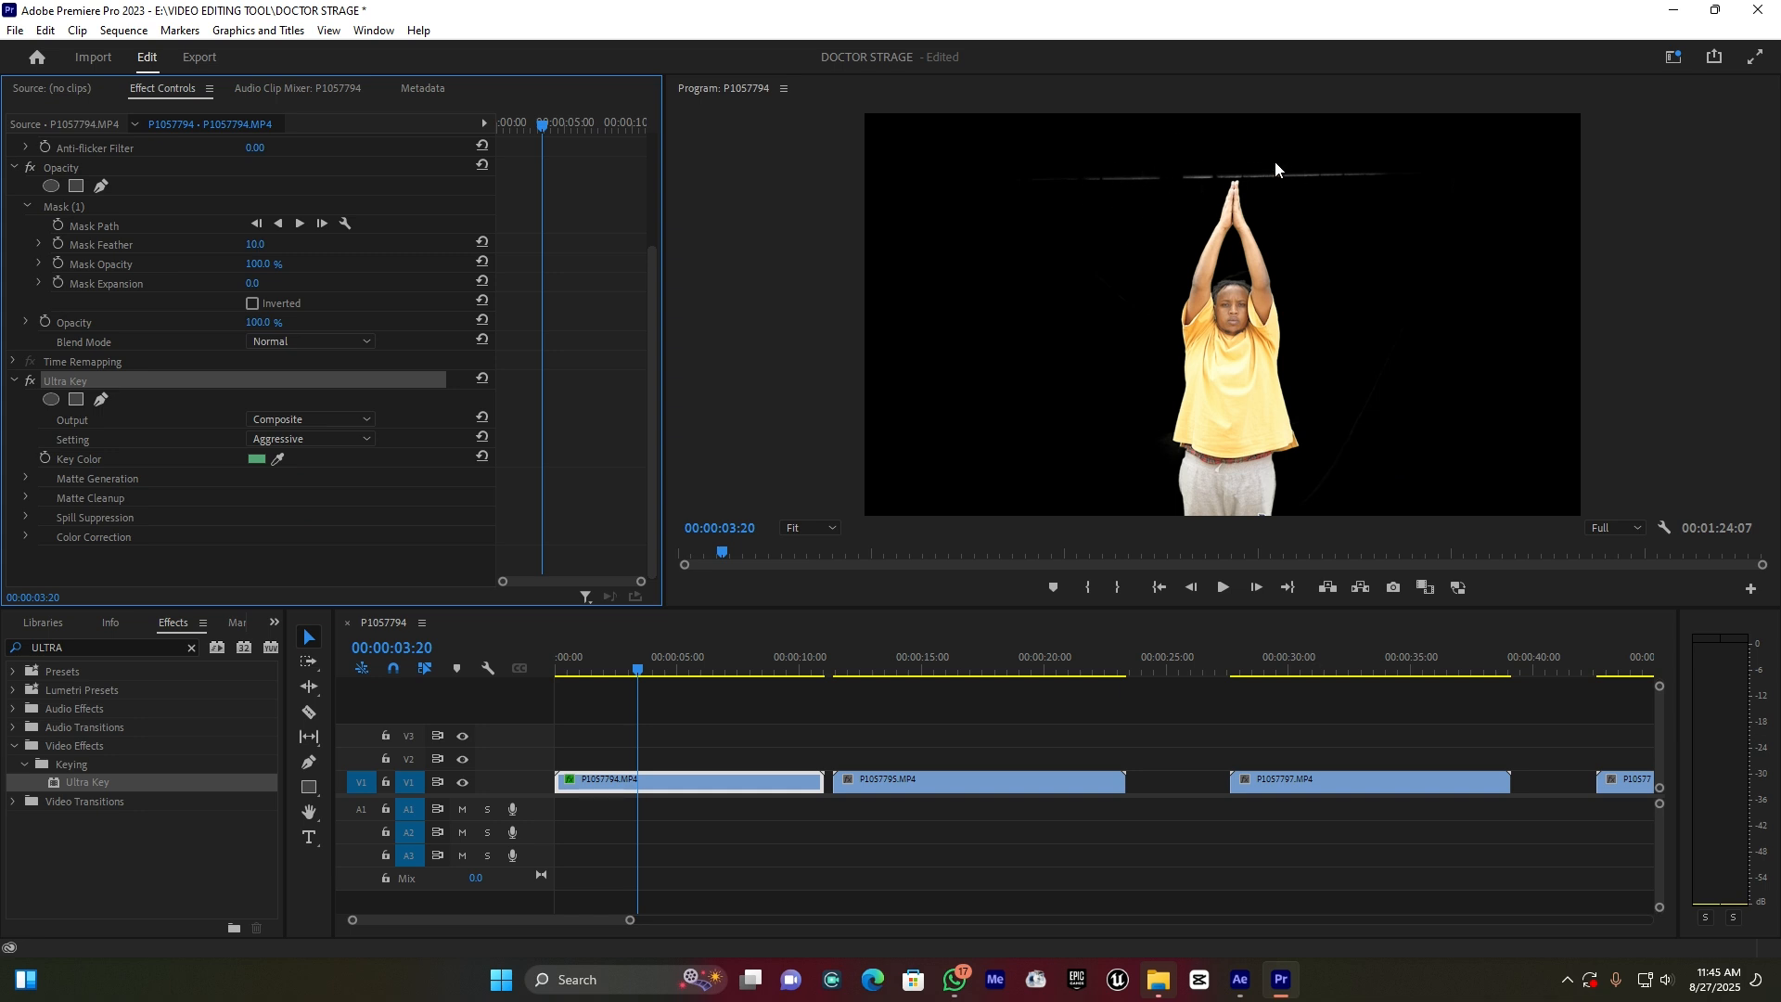
- Add a point to the opacity mask's upper edge above the raised hands and play back the keyed clip
scroll(81, 268, "up", 1)
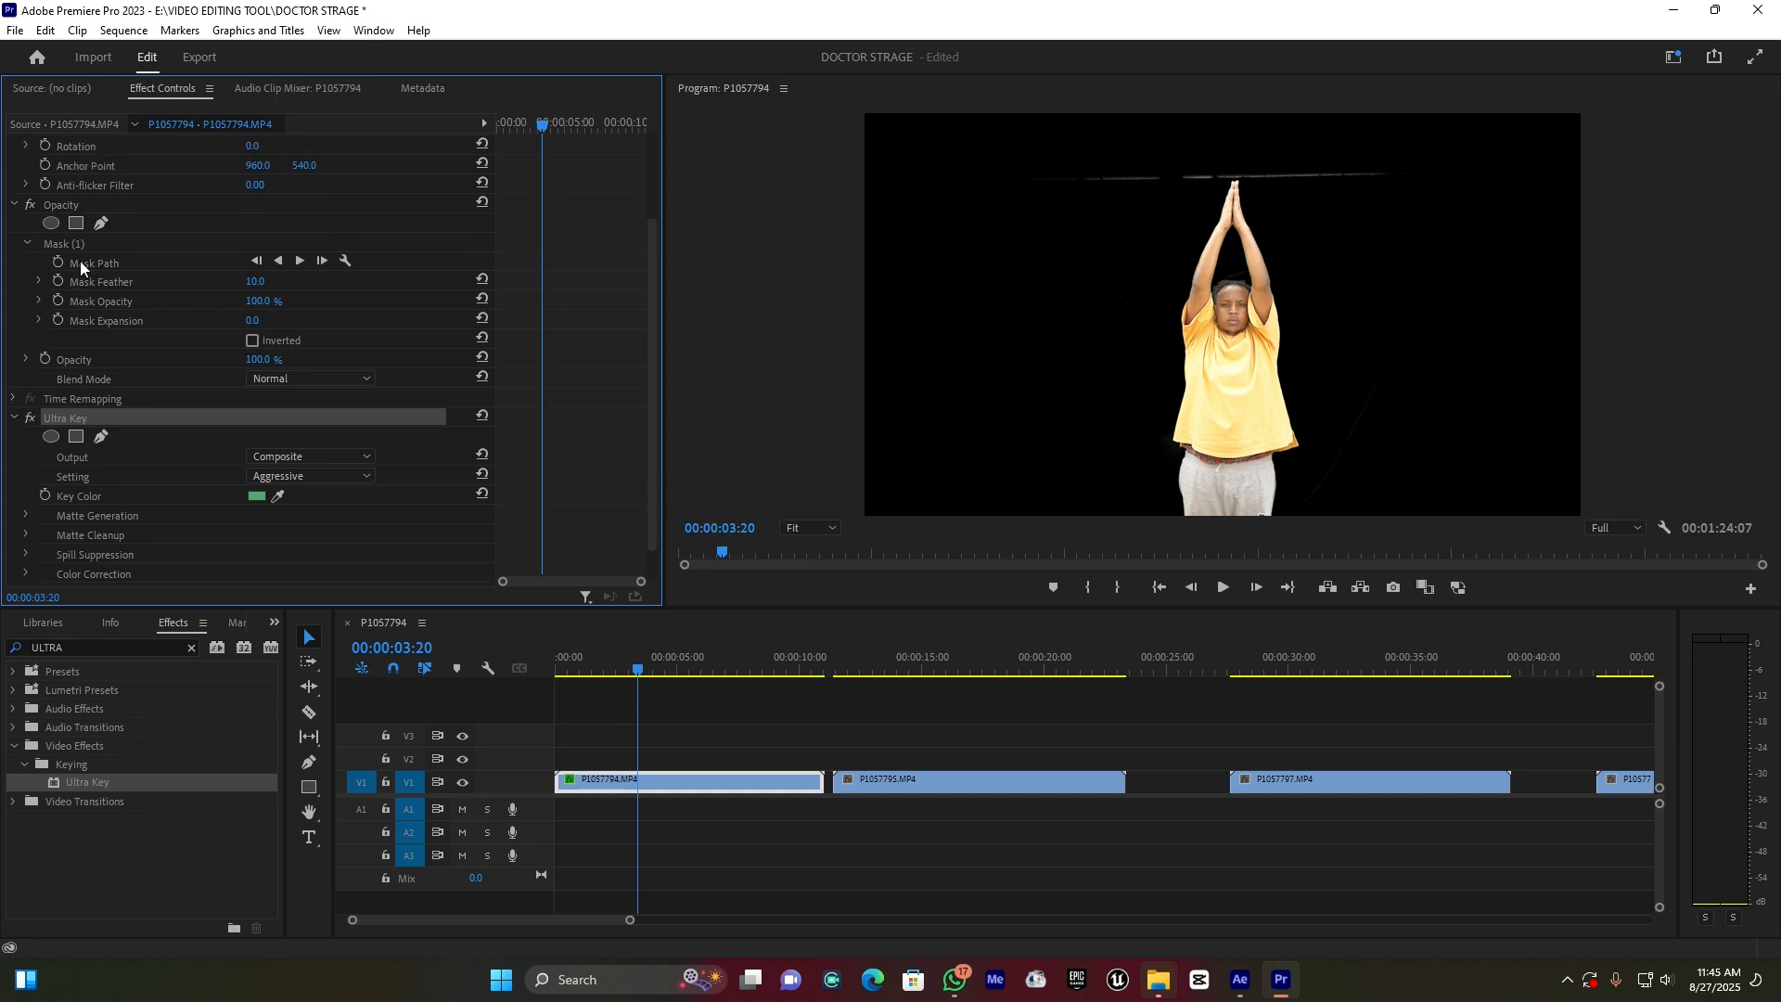
left_click(82, 247)
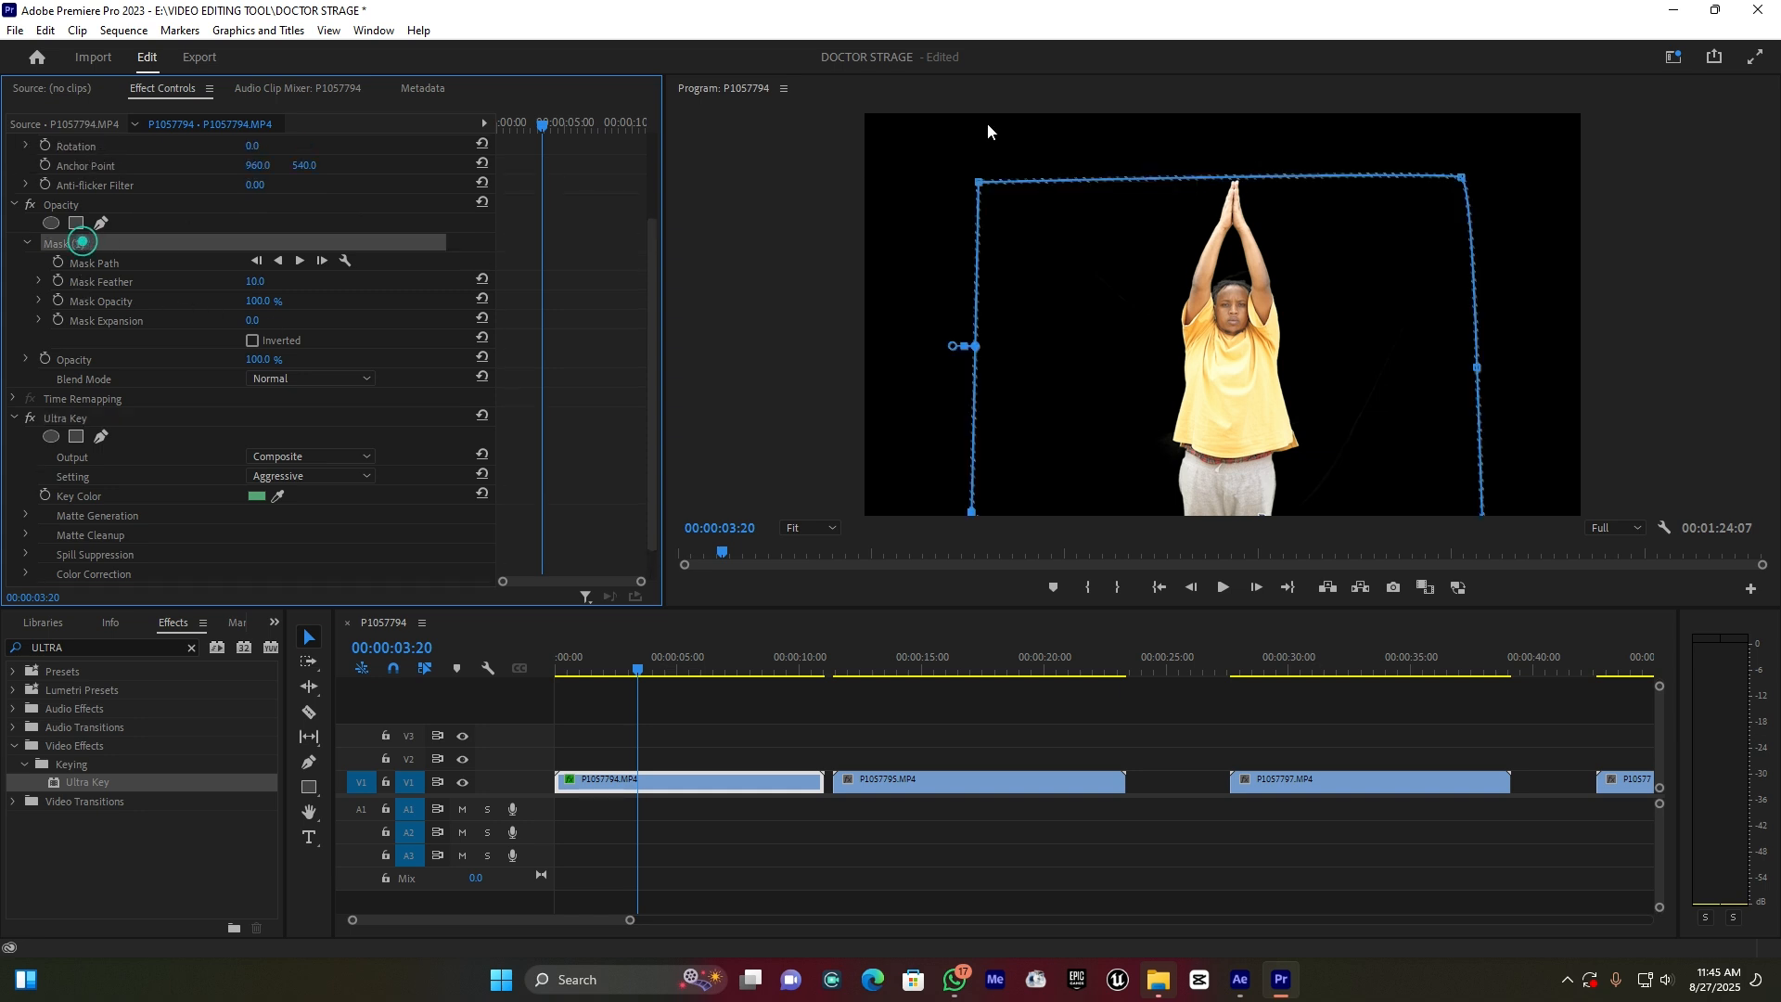
left_click(1242, 181)
key("space")
key("space")
left_click_drag(651, 661, 586, 678)
key("space")
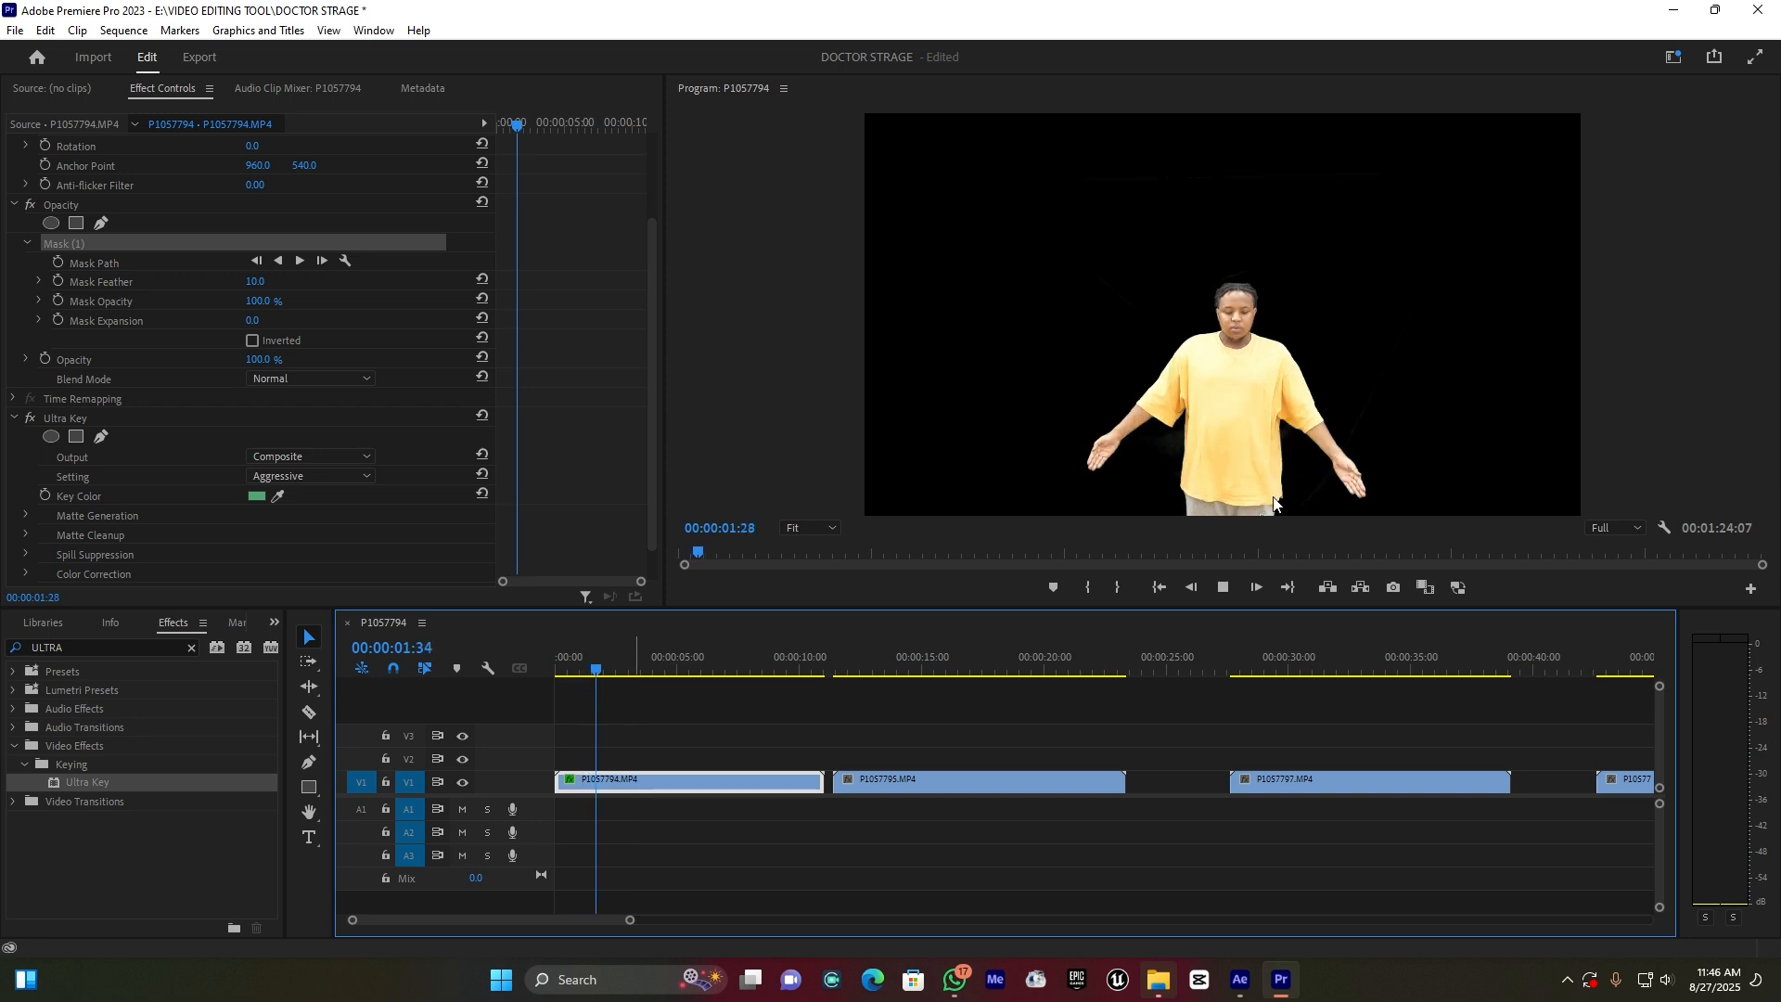
key("space")
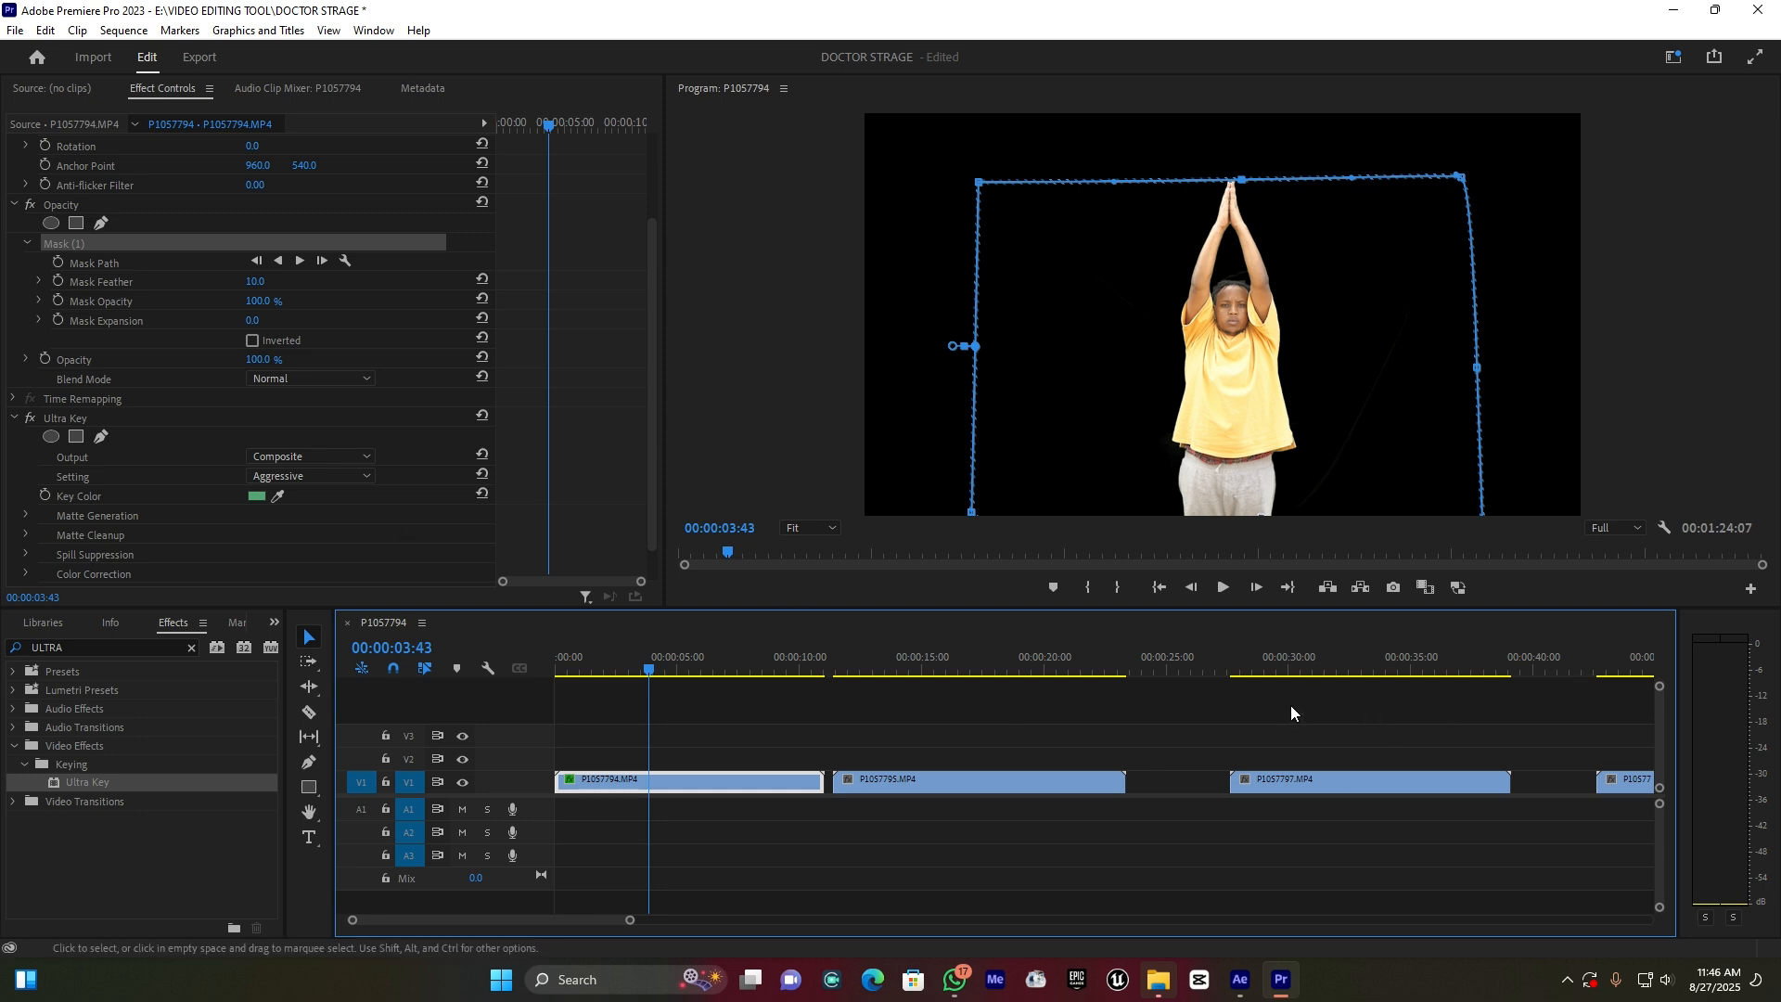
- Copy the Opacity mask and Ultra Key from P1057794.MP4 and paste them onto P1057795.MP4, P1057797.MP4 and P1057798.MP4
left_click_drag(630, 920, 723, 920)
left_click(103, 206)
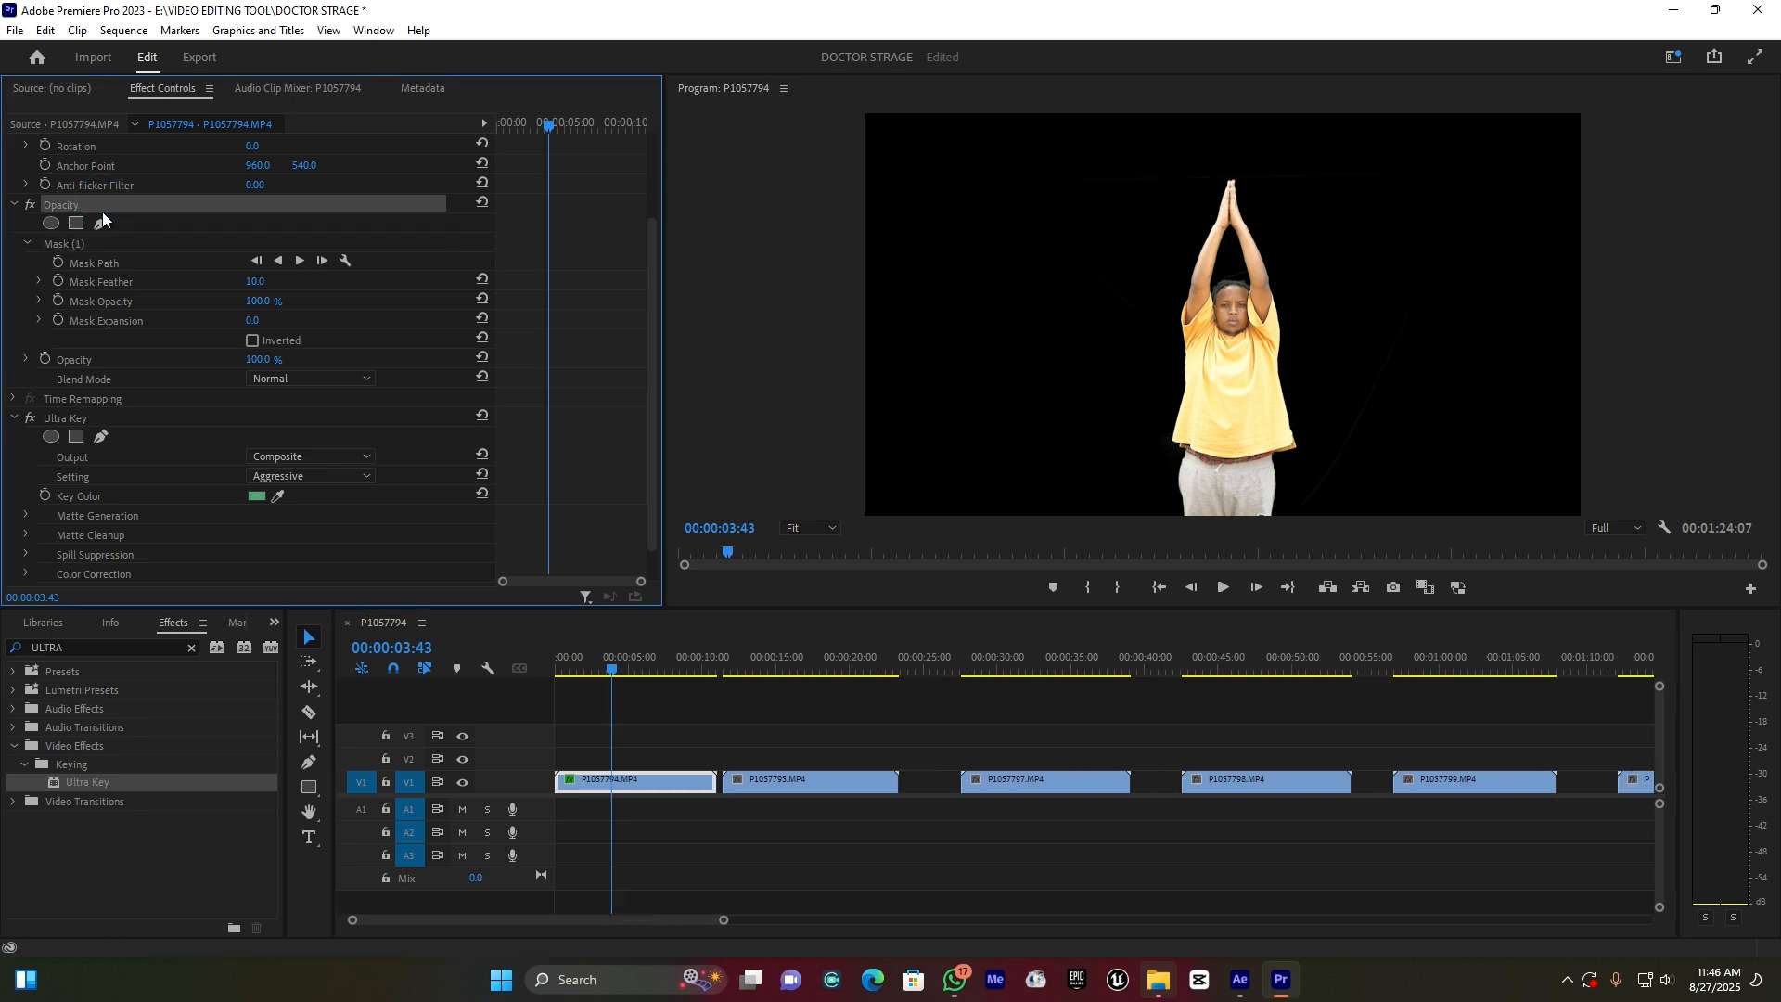
left_click(66, 419)
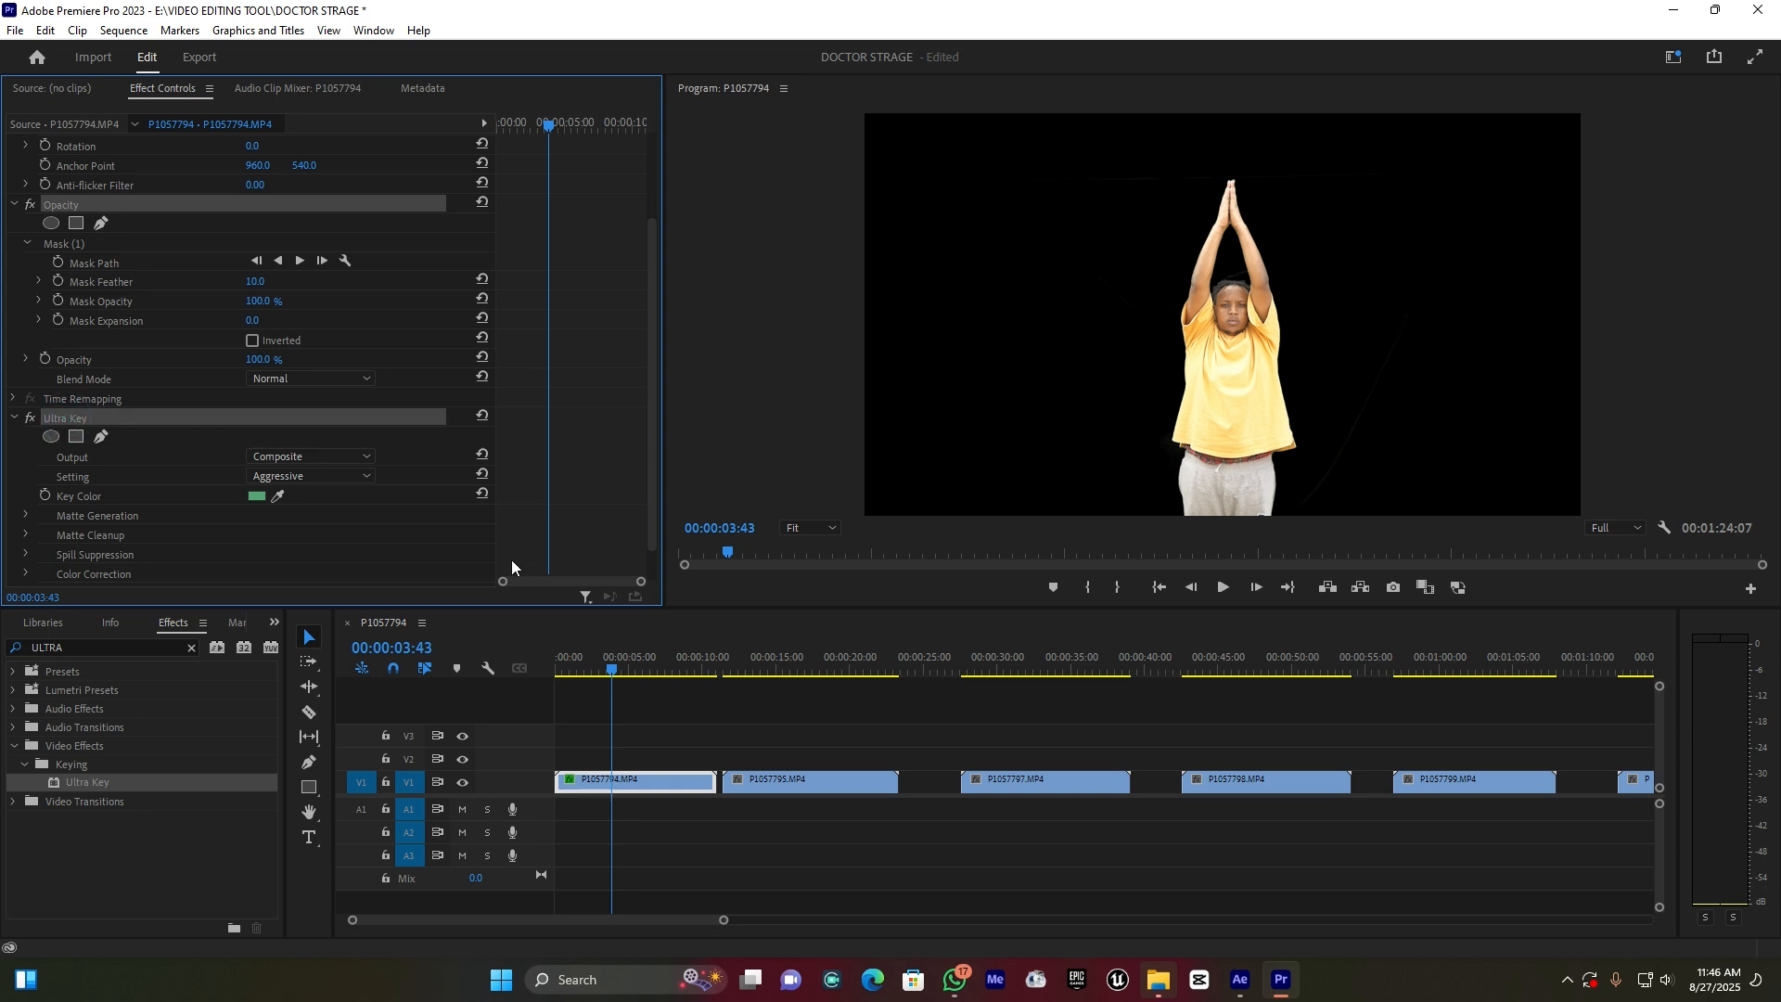
left_click(790, 661)
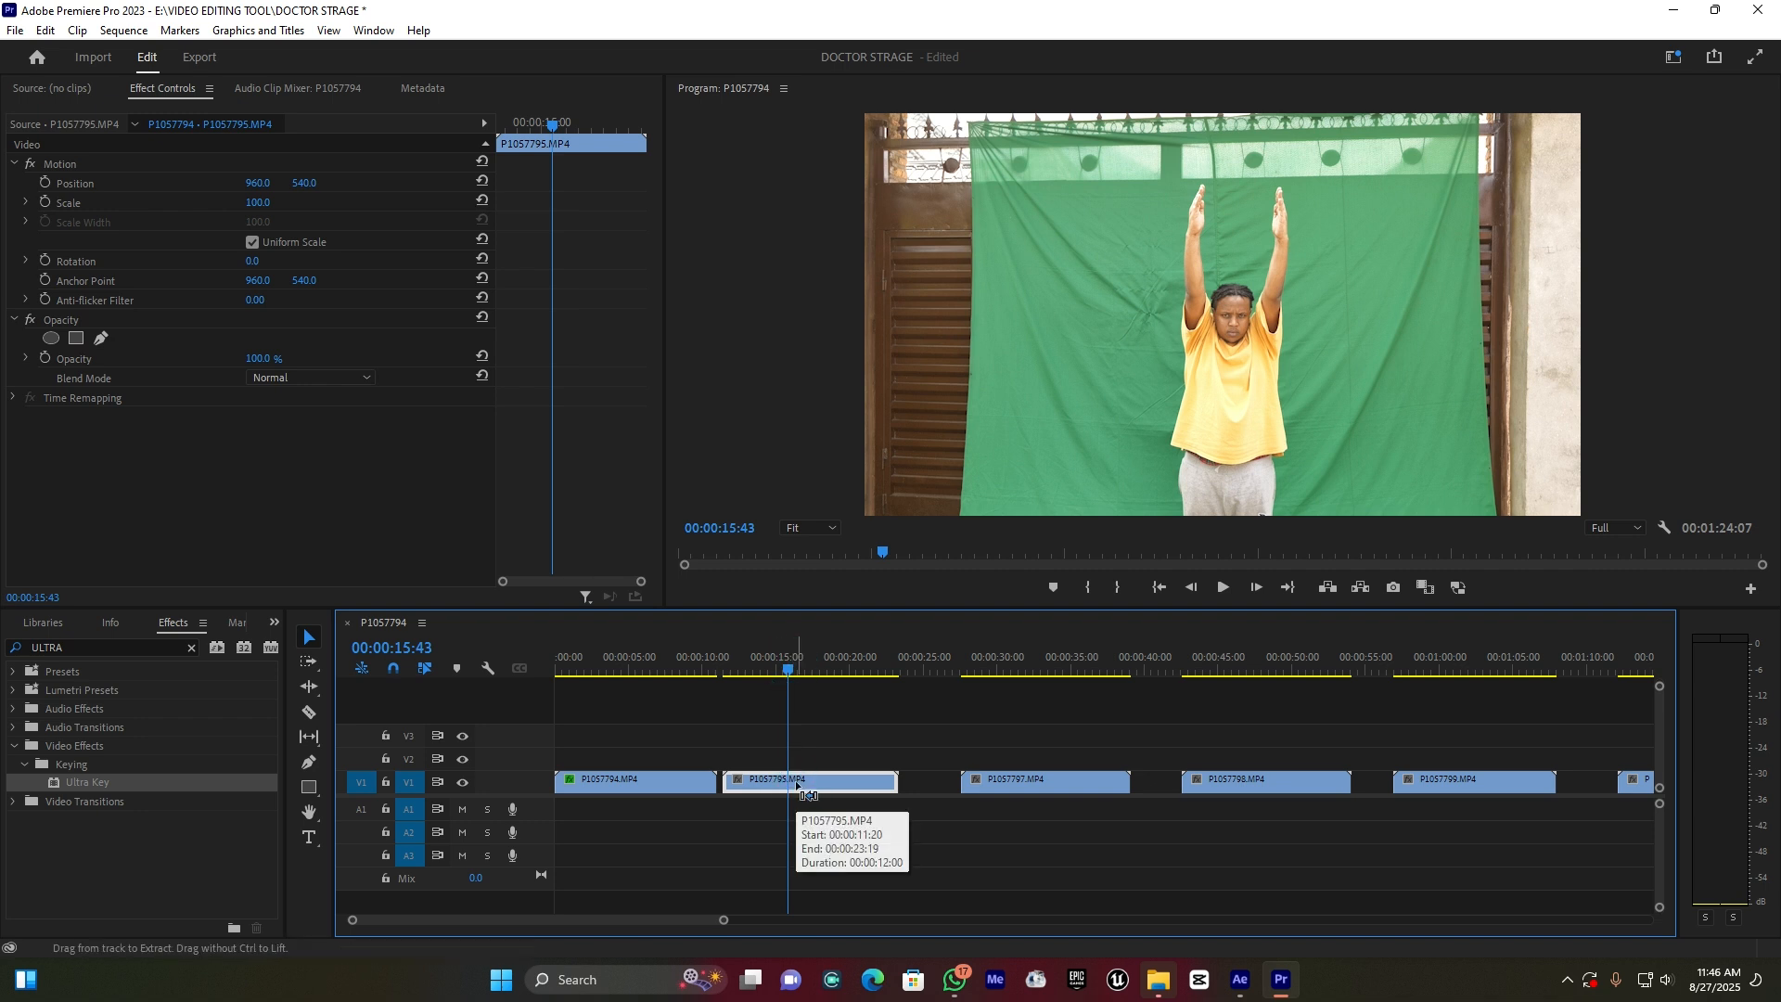
key("ctrl+v")
left_click(1032, 670)
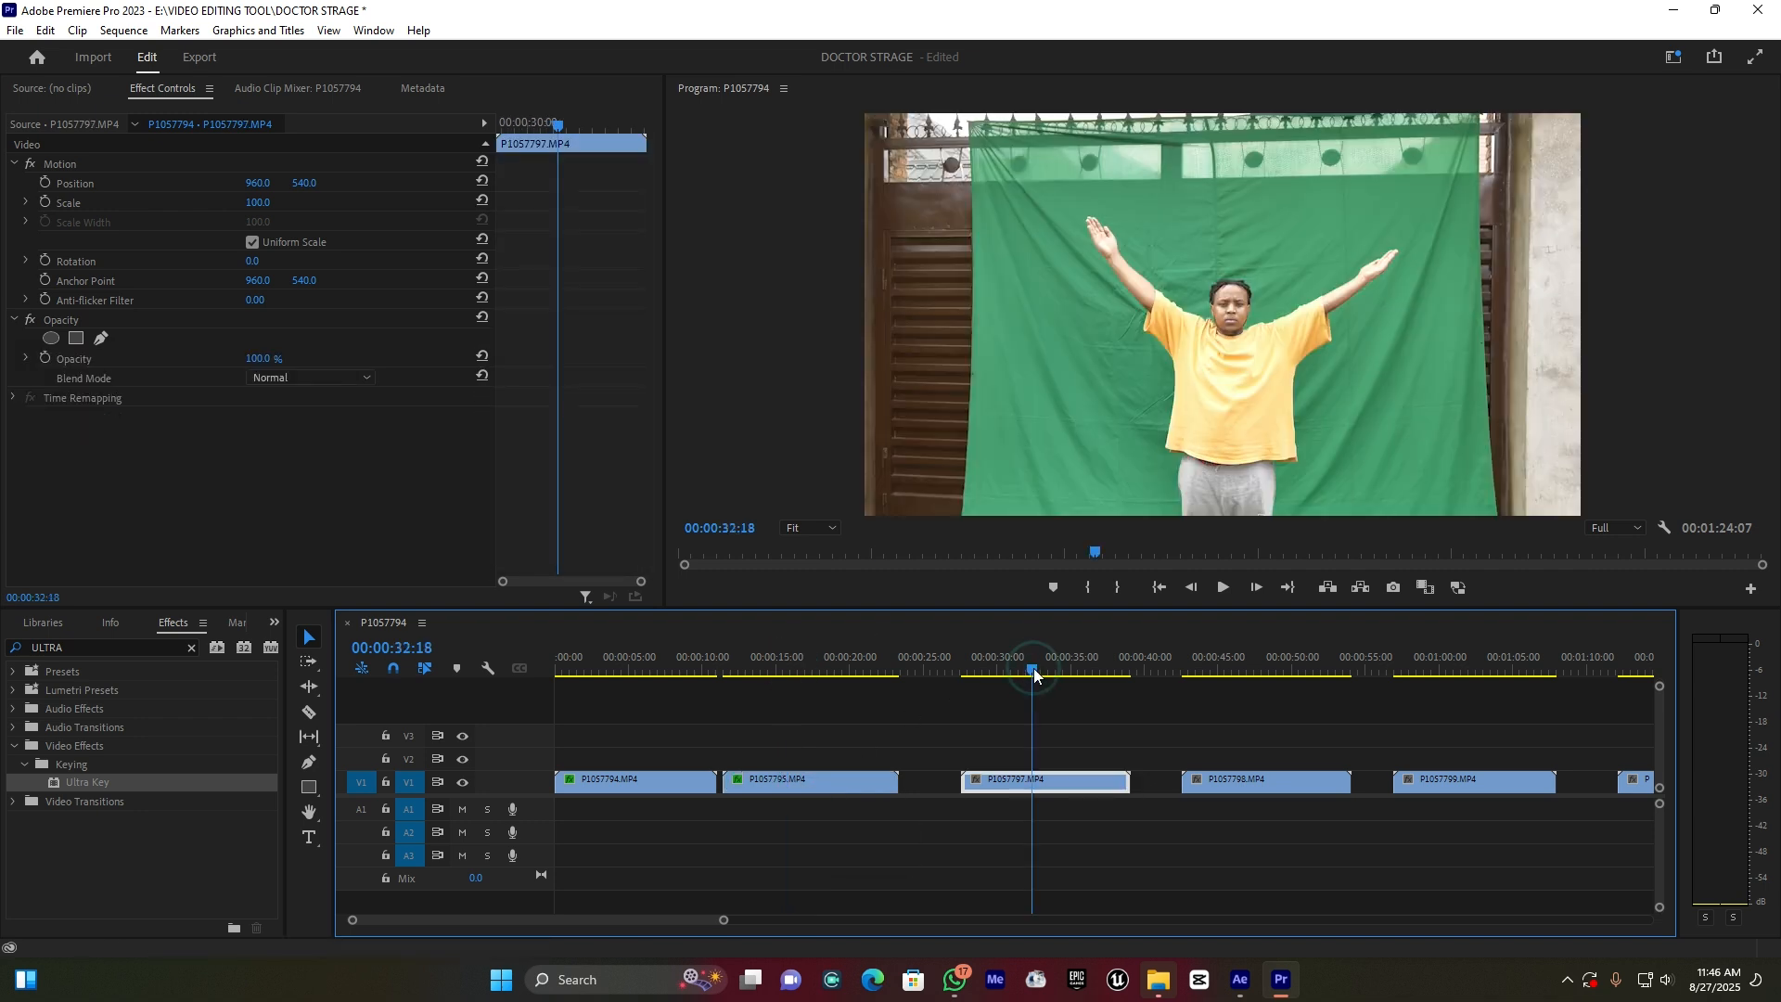
key("ctrl+v")
left_click(1295, 660)
key("ctrl+v")
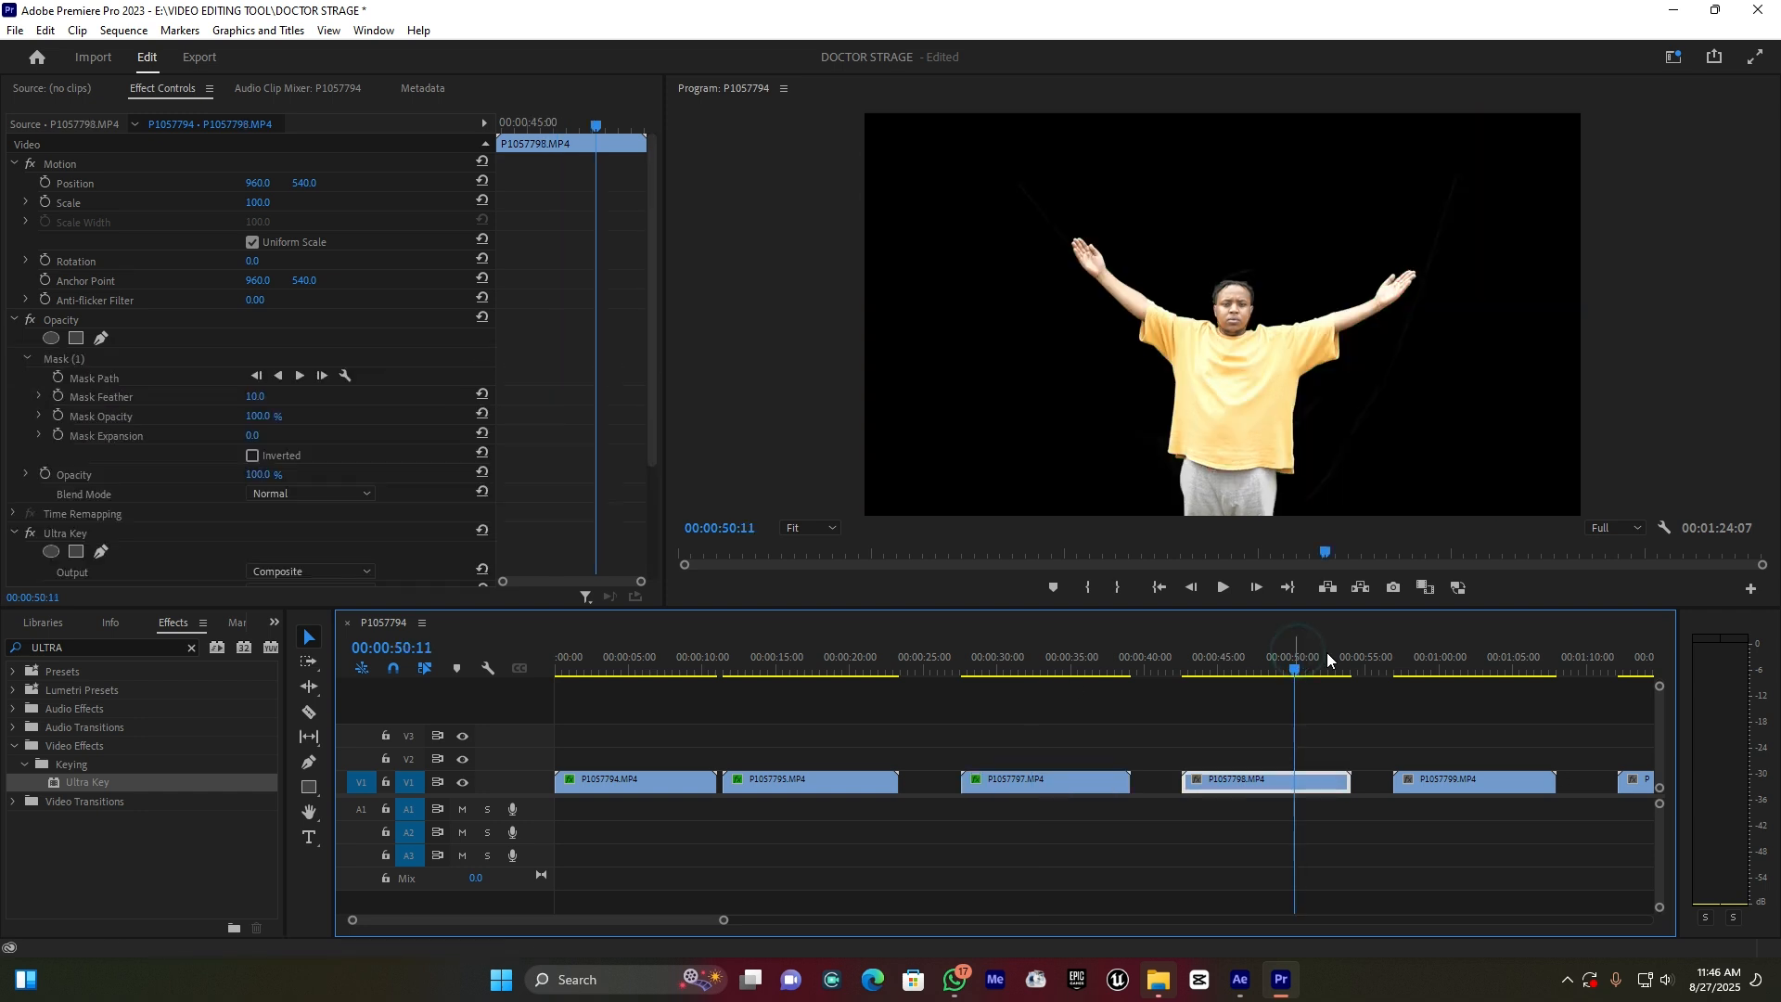
- Paste the copied Opacity mask and Ultra Key onto P1057799.MP4 and P1057800.MP4
left_click(1453, 660)
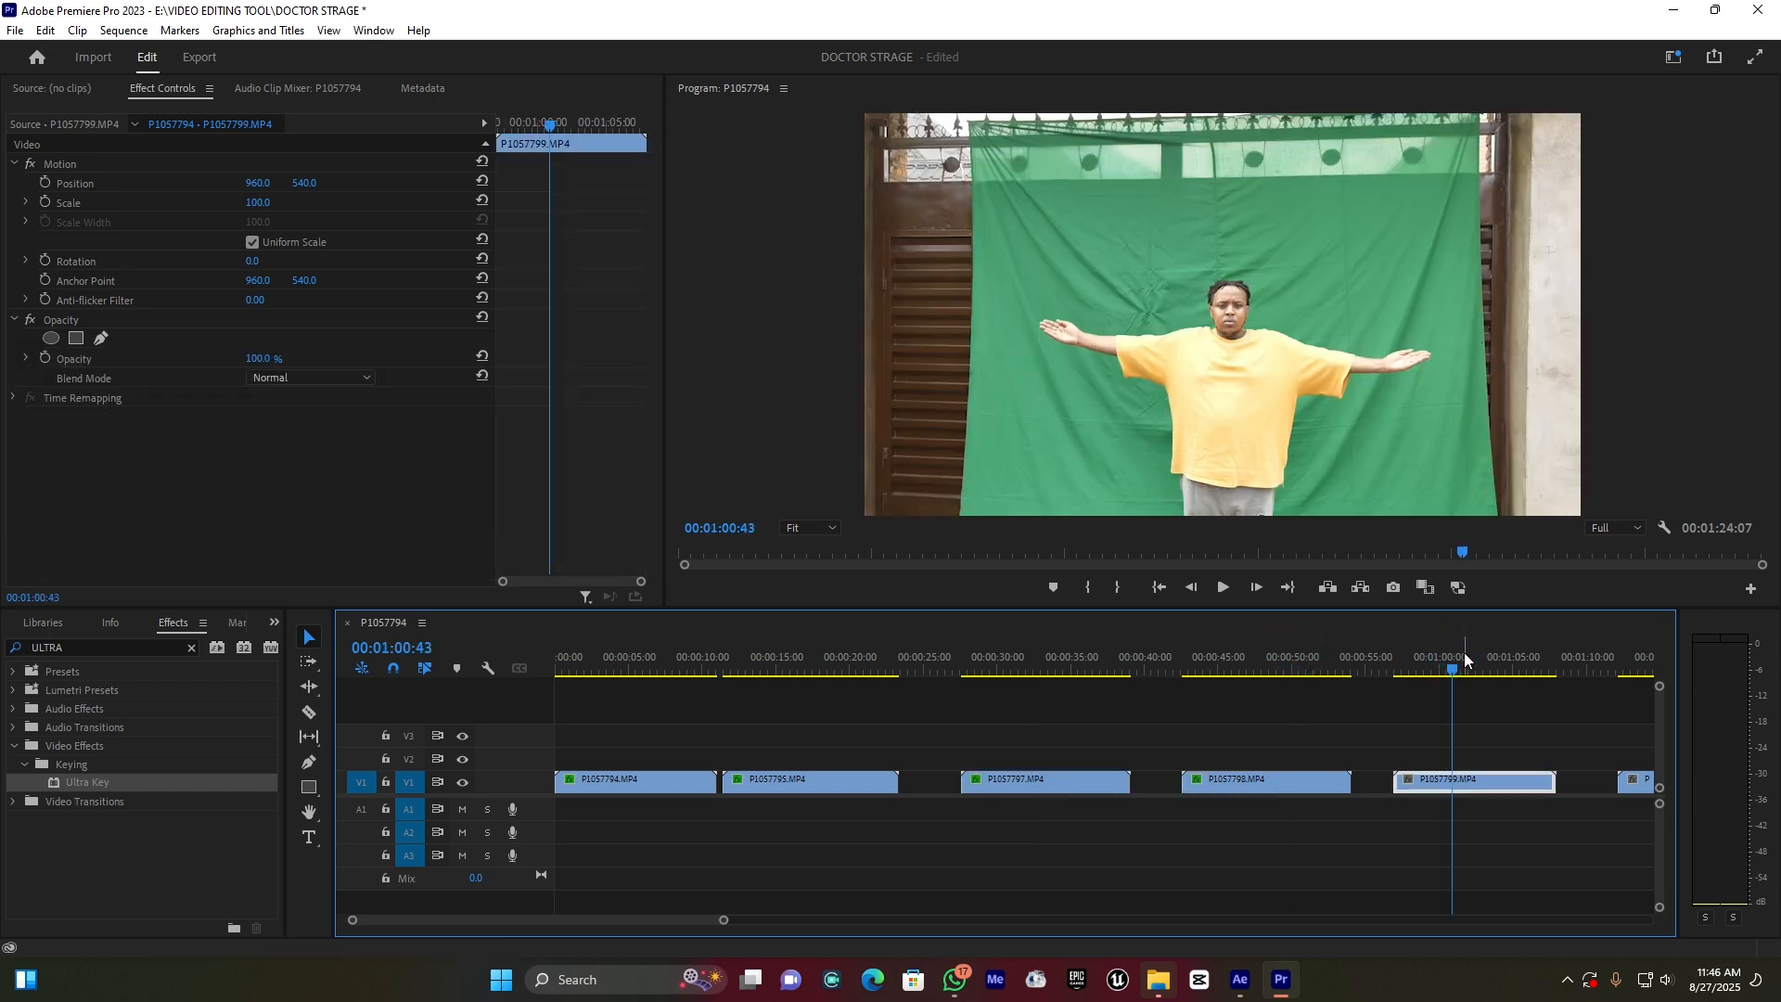
key("ctrl+v")
left_click(1634, 664)
left_click(1637, 782)
key("ctrl+v")
- Stack the first two clips at the sequence start, with P1057794.MP4 on V6 and P1057795.MP4 on V5
left_click(611, 661)
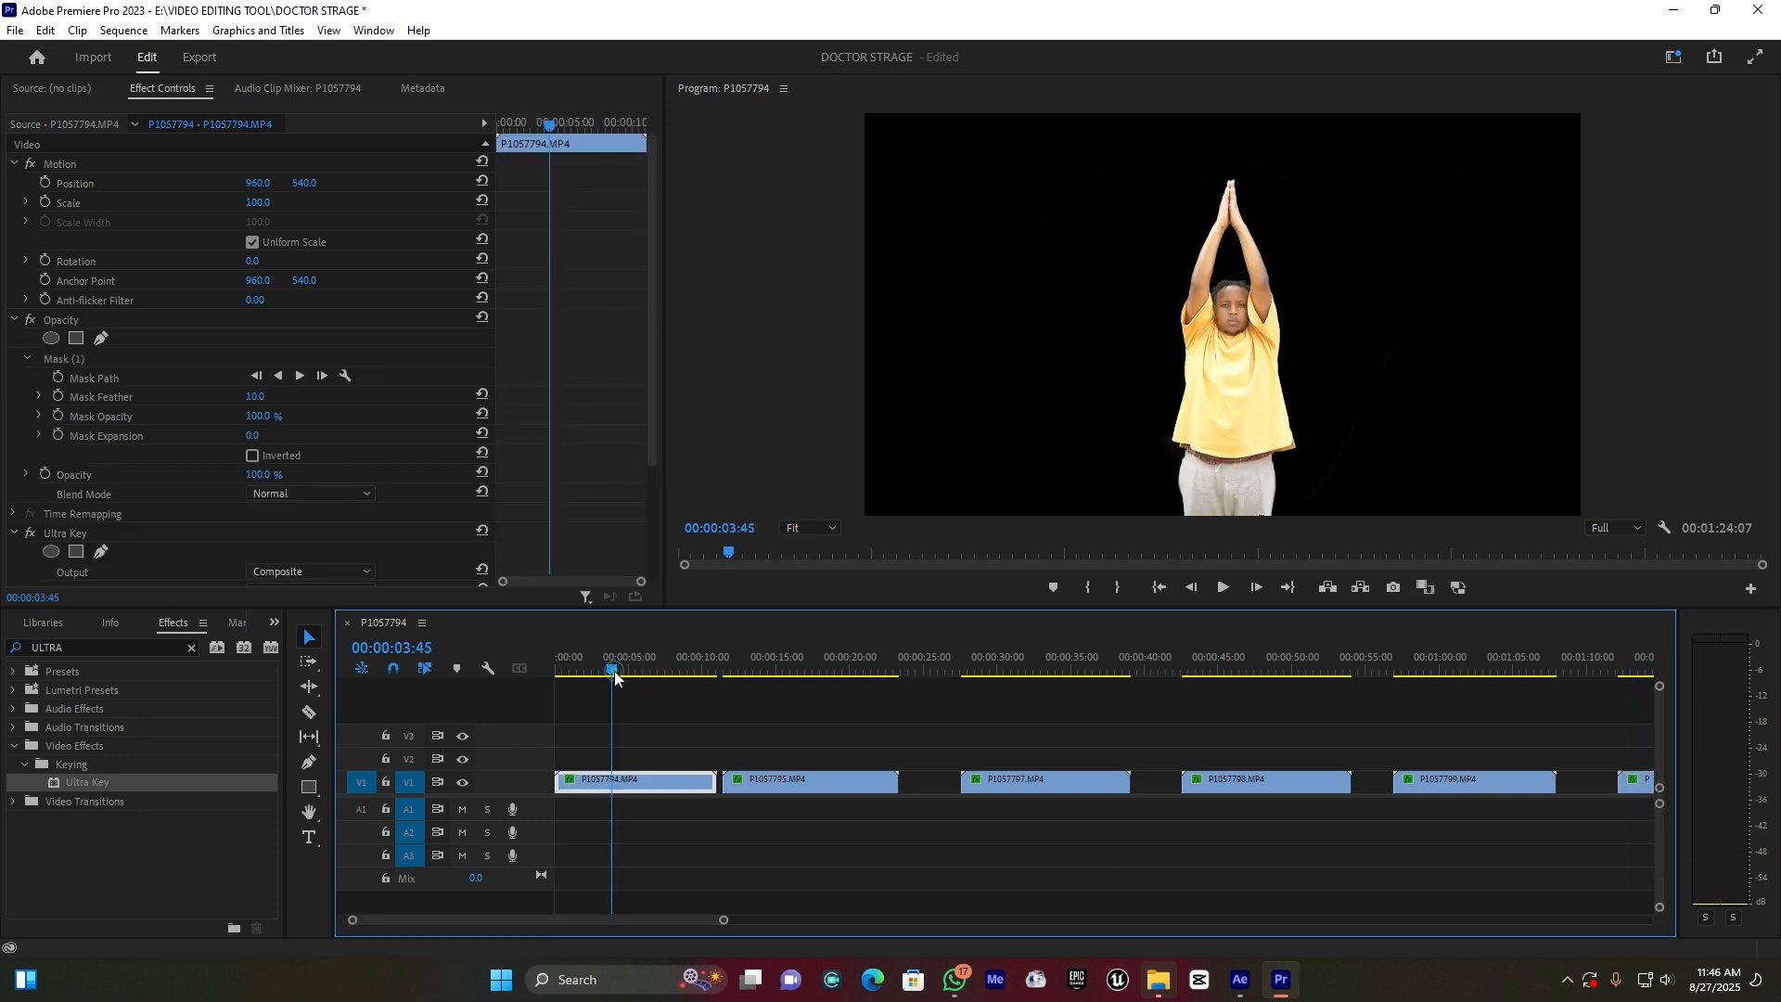
left_click_drag(729, 918, 655, 919)
left_click_drag(542, 796, 542, 869)
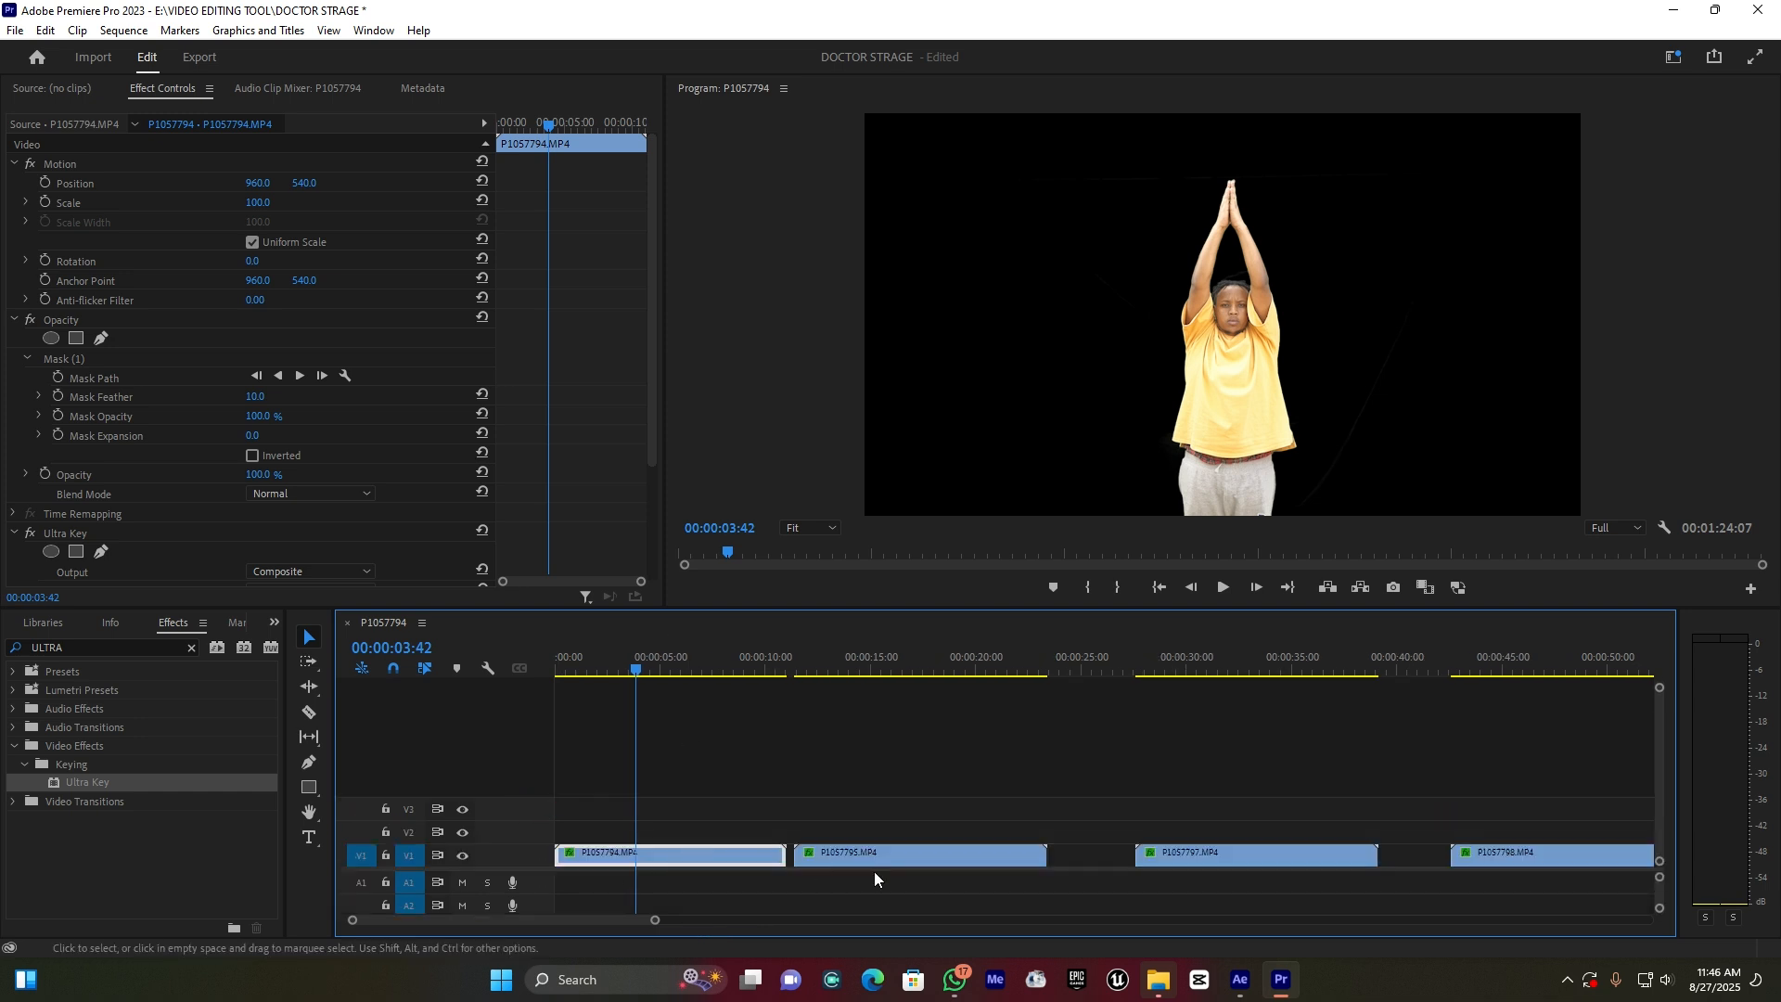
left_click_drag(614, 852, 630, 731)
left_click_drag(872, 851, 640, 768)
left_click_drag(655, 919, 626, 931)
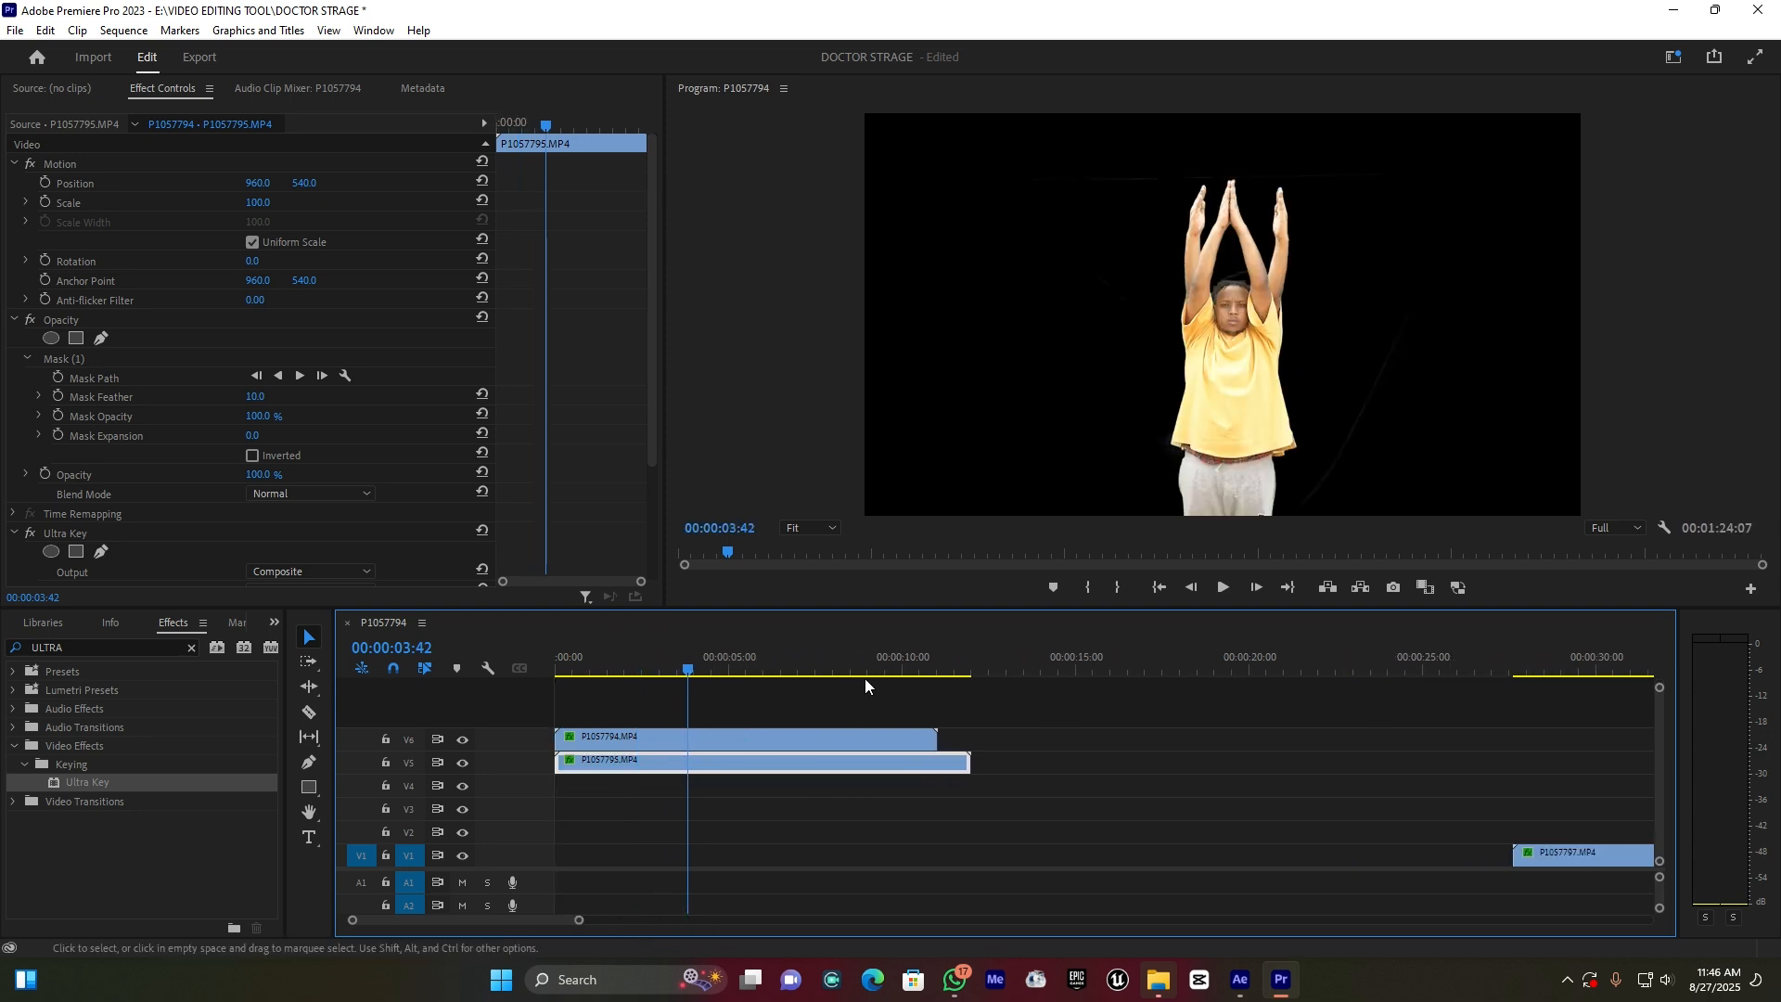
- Trim the two stacked clips and offset P1057795.MP4 on V5 so its arm movement is staggered against the clip on V6
left_click(575, 666)
left_click_drag(583, 666, 623, 669)
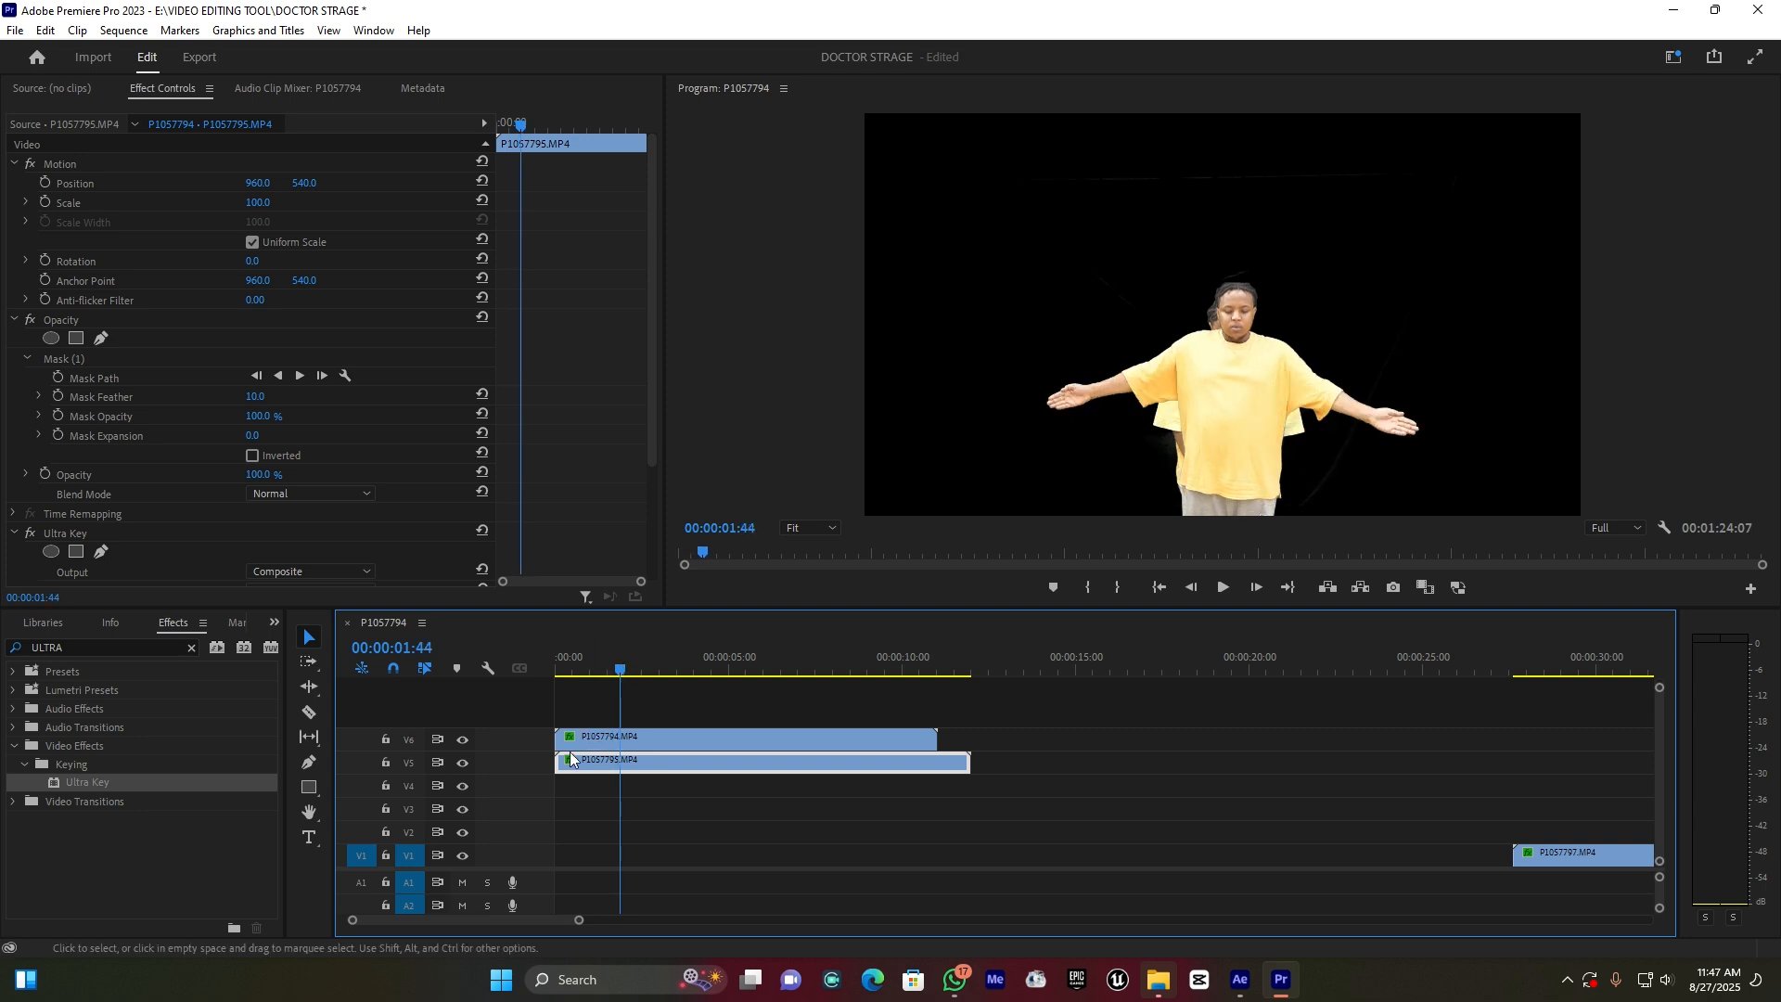
left_click_drag(571, 763, 639, 762)
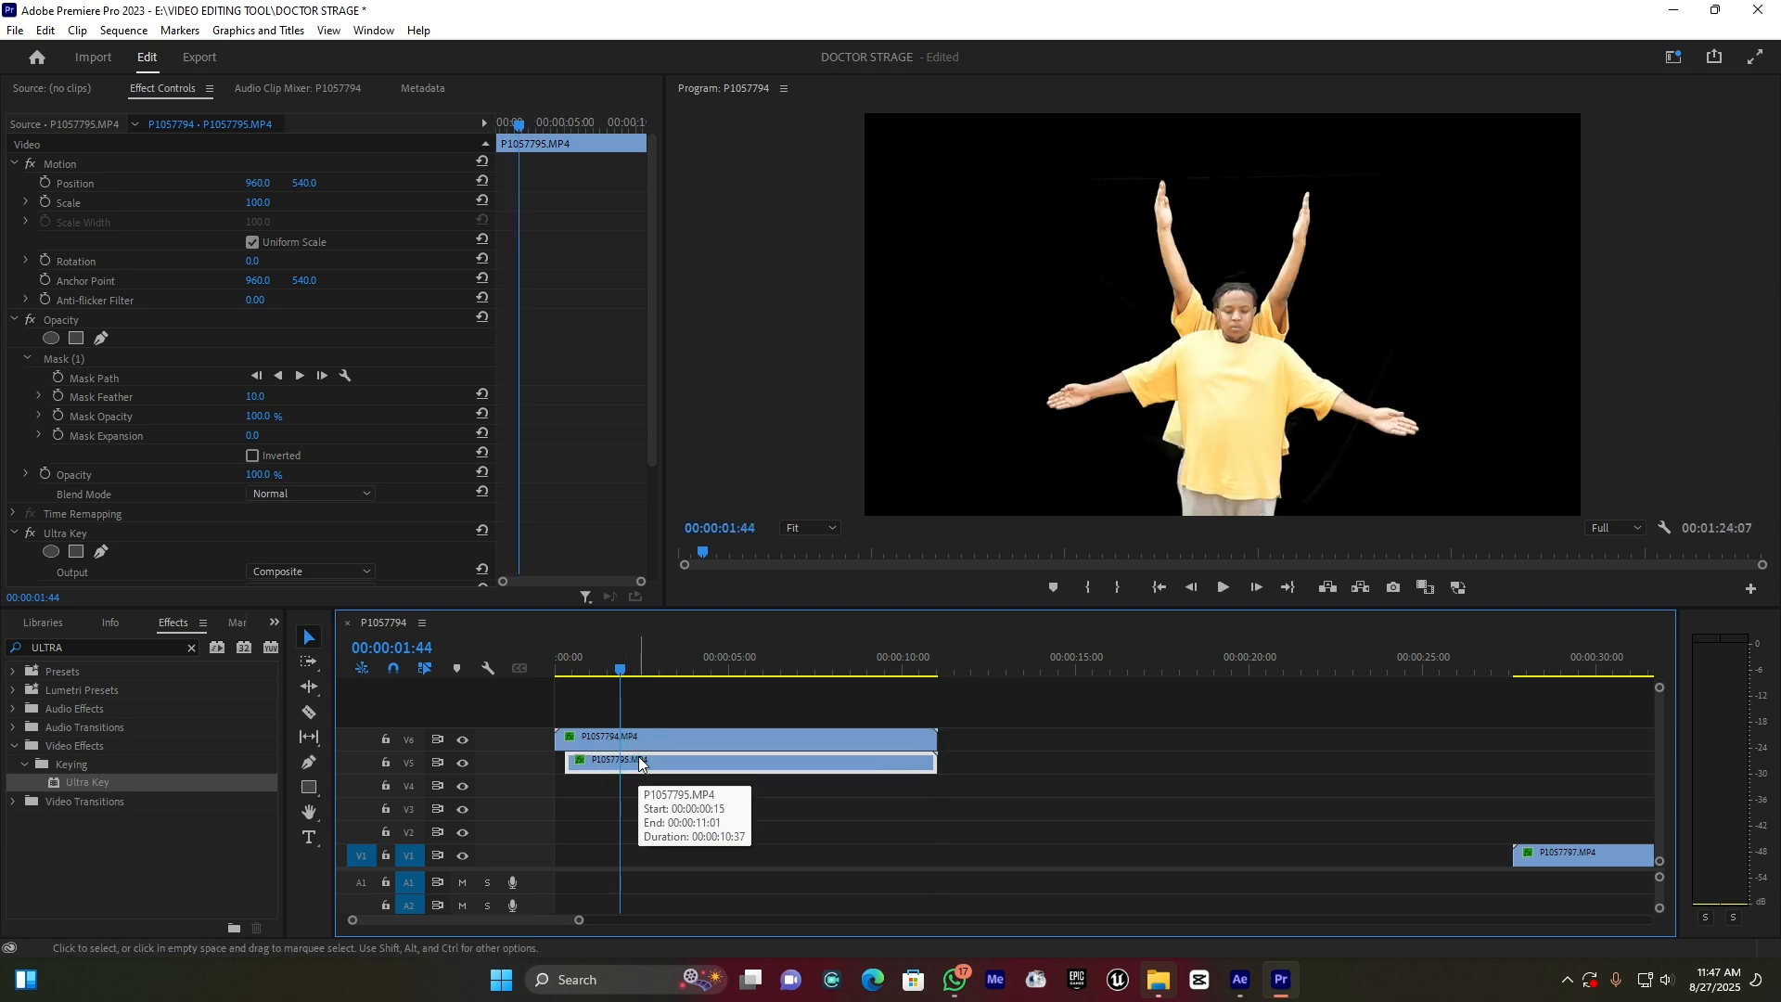
left_click_drag(603, 664, 609, 670)
mouse_move(597, 759)
left_mouse_down()
mouse_move(590, 779)
mouse_move(579, 666)
mouse_move(560, 732)
mouse_move(598, 735)
mouse_move(577, 763)
mouse_move(594, 764)
left_mouse_up()
left_click_drag(572, 671, 610, 699)
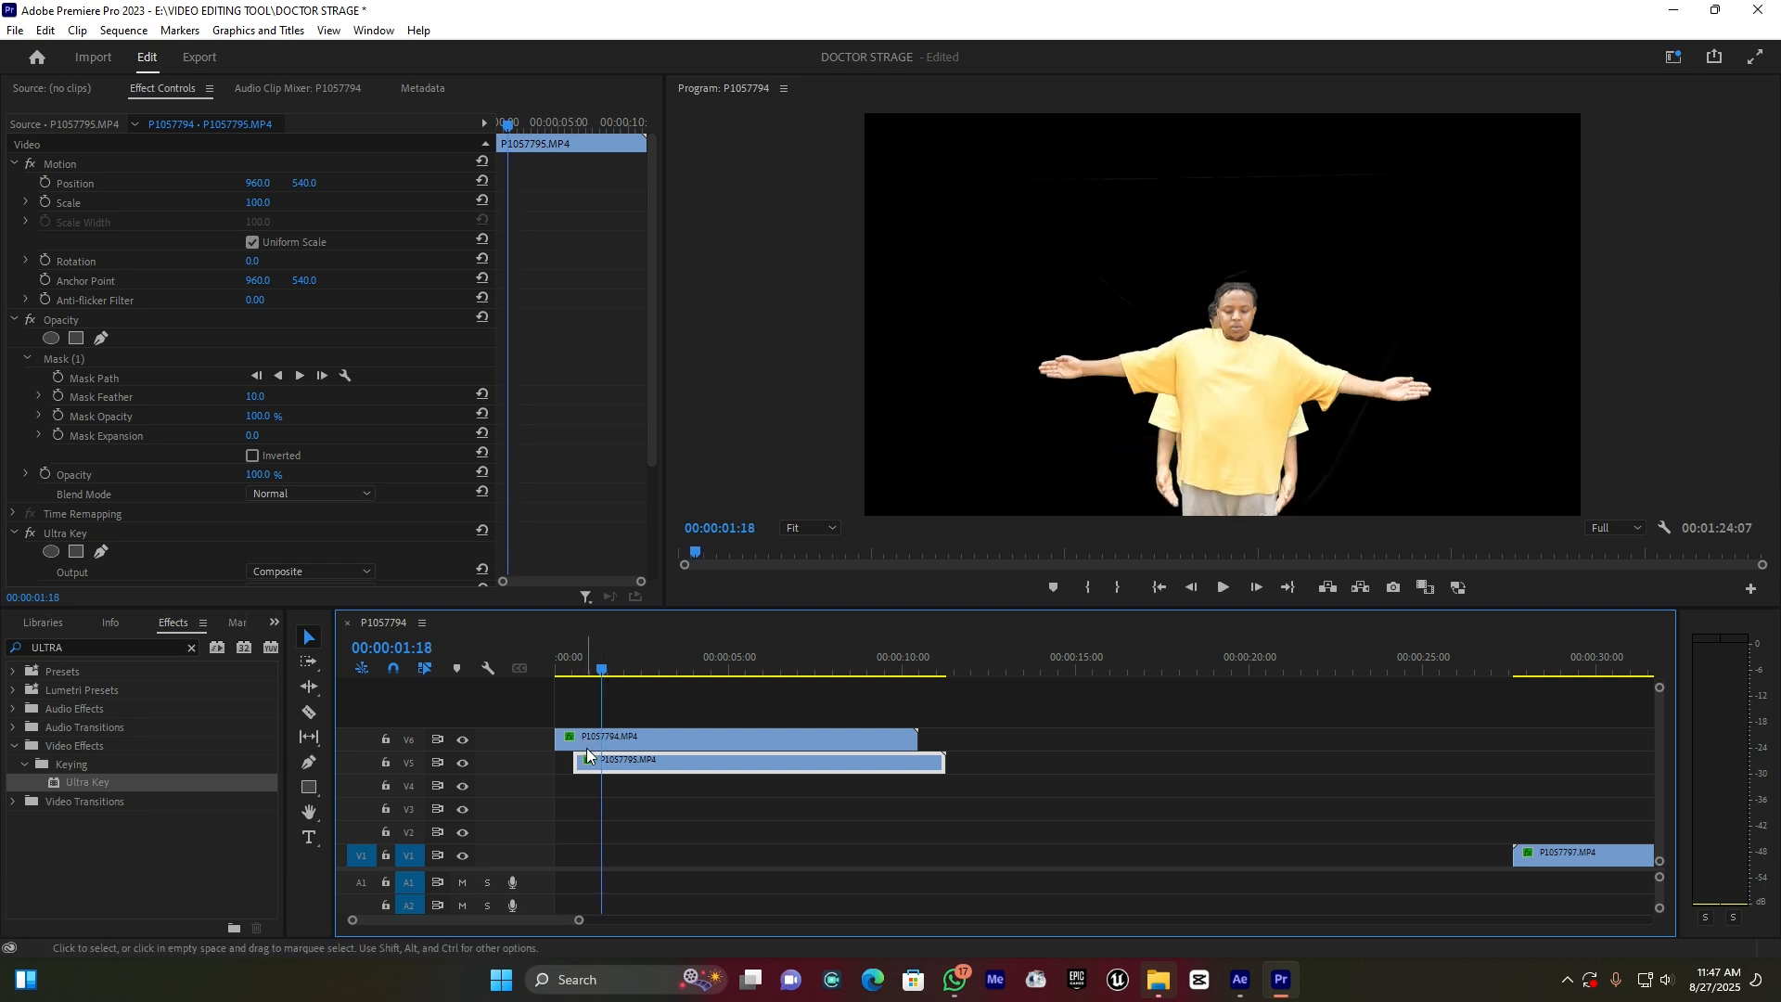
left_click_drag(586, 759, 601, 760)
key("space")
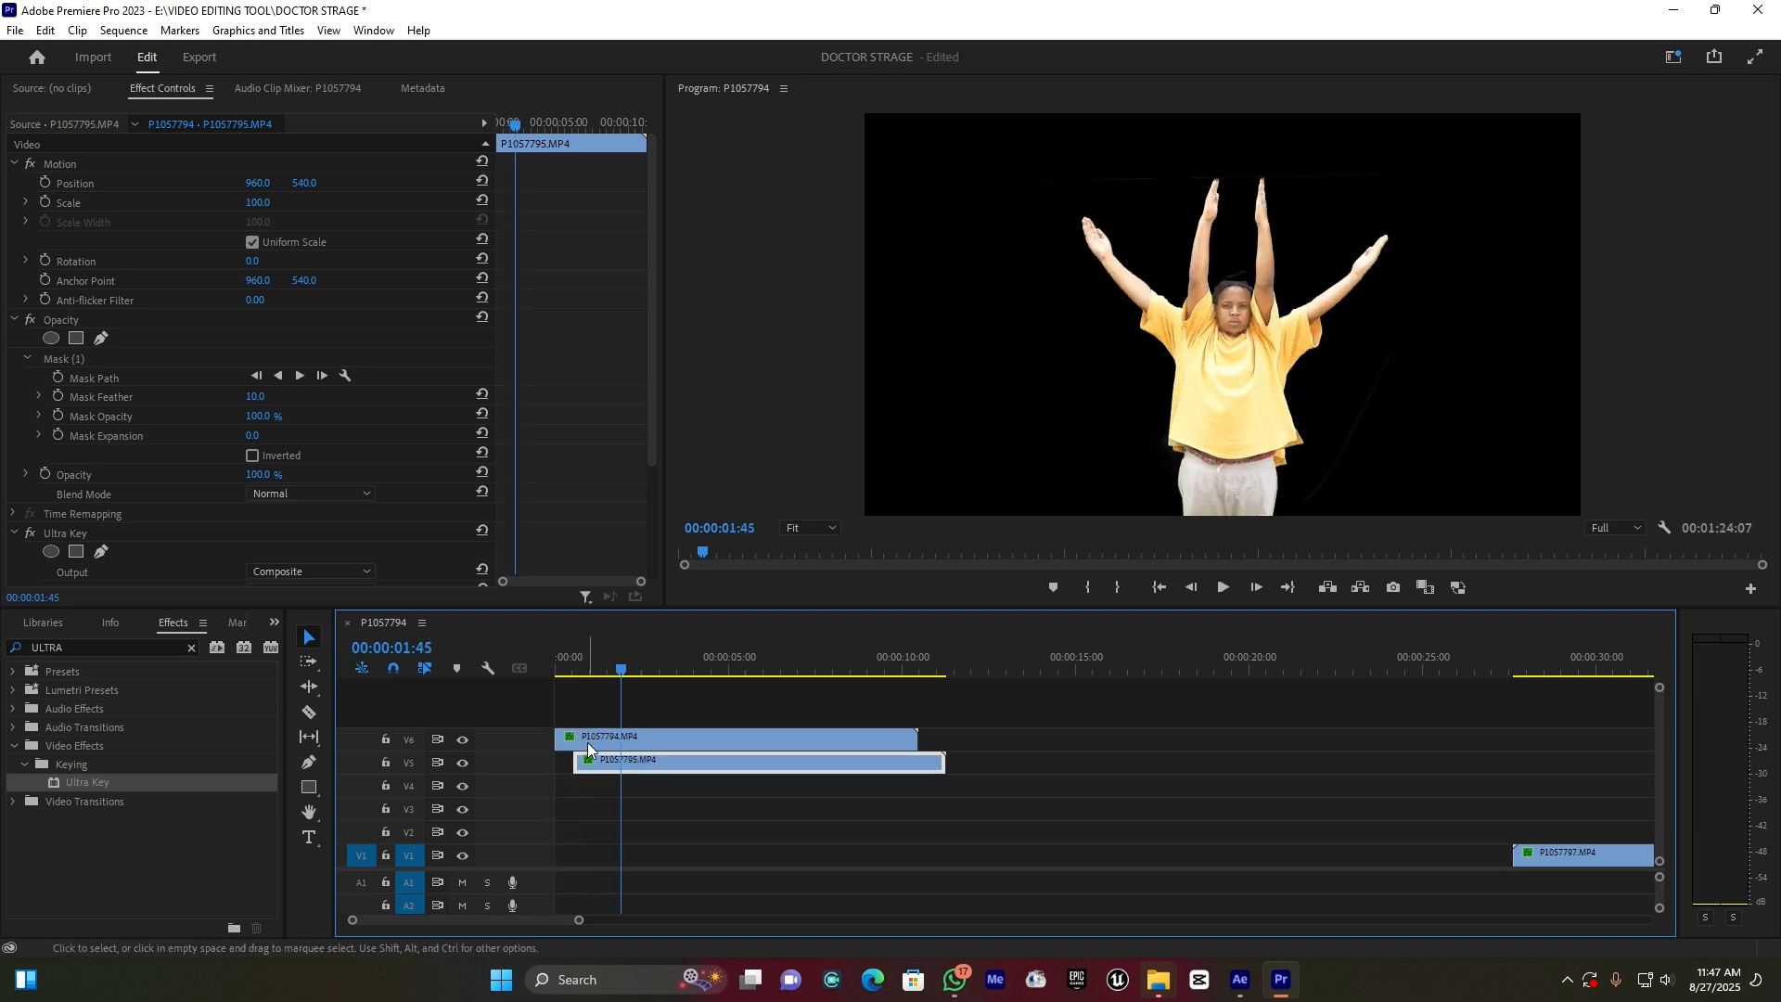
- Scale P1057795.MP4 on V5 down to 82 and preview its arm movement against the clip on V6
left_click(607, 764)
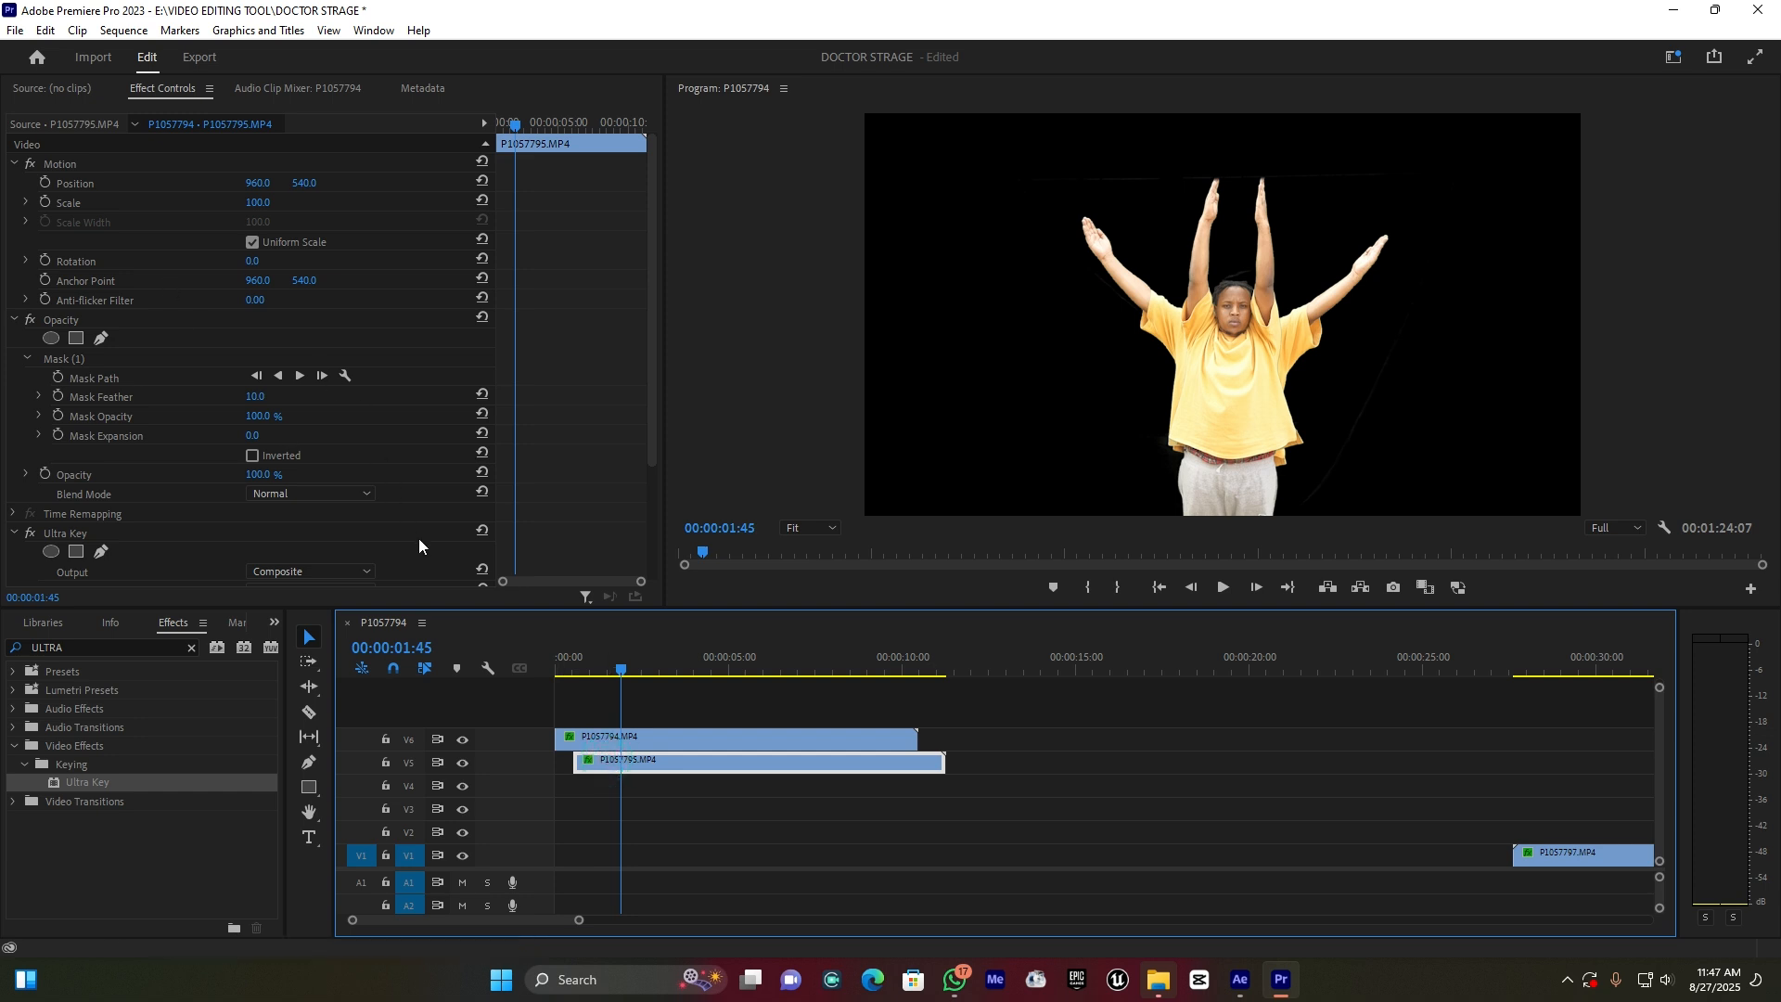
left_click_drag(255, 203, 237, 203)
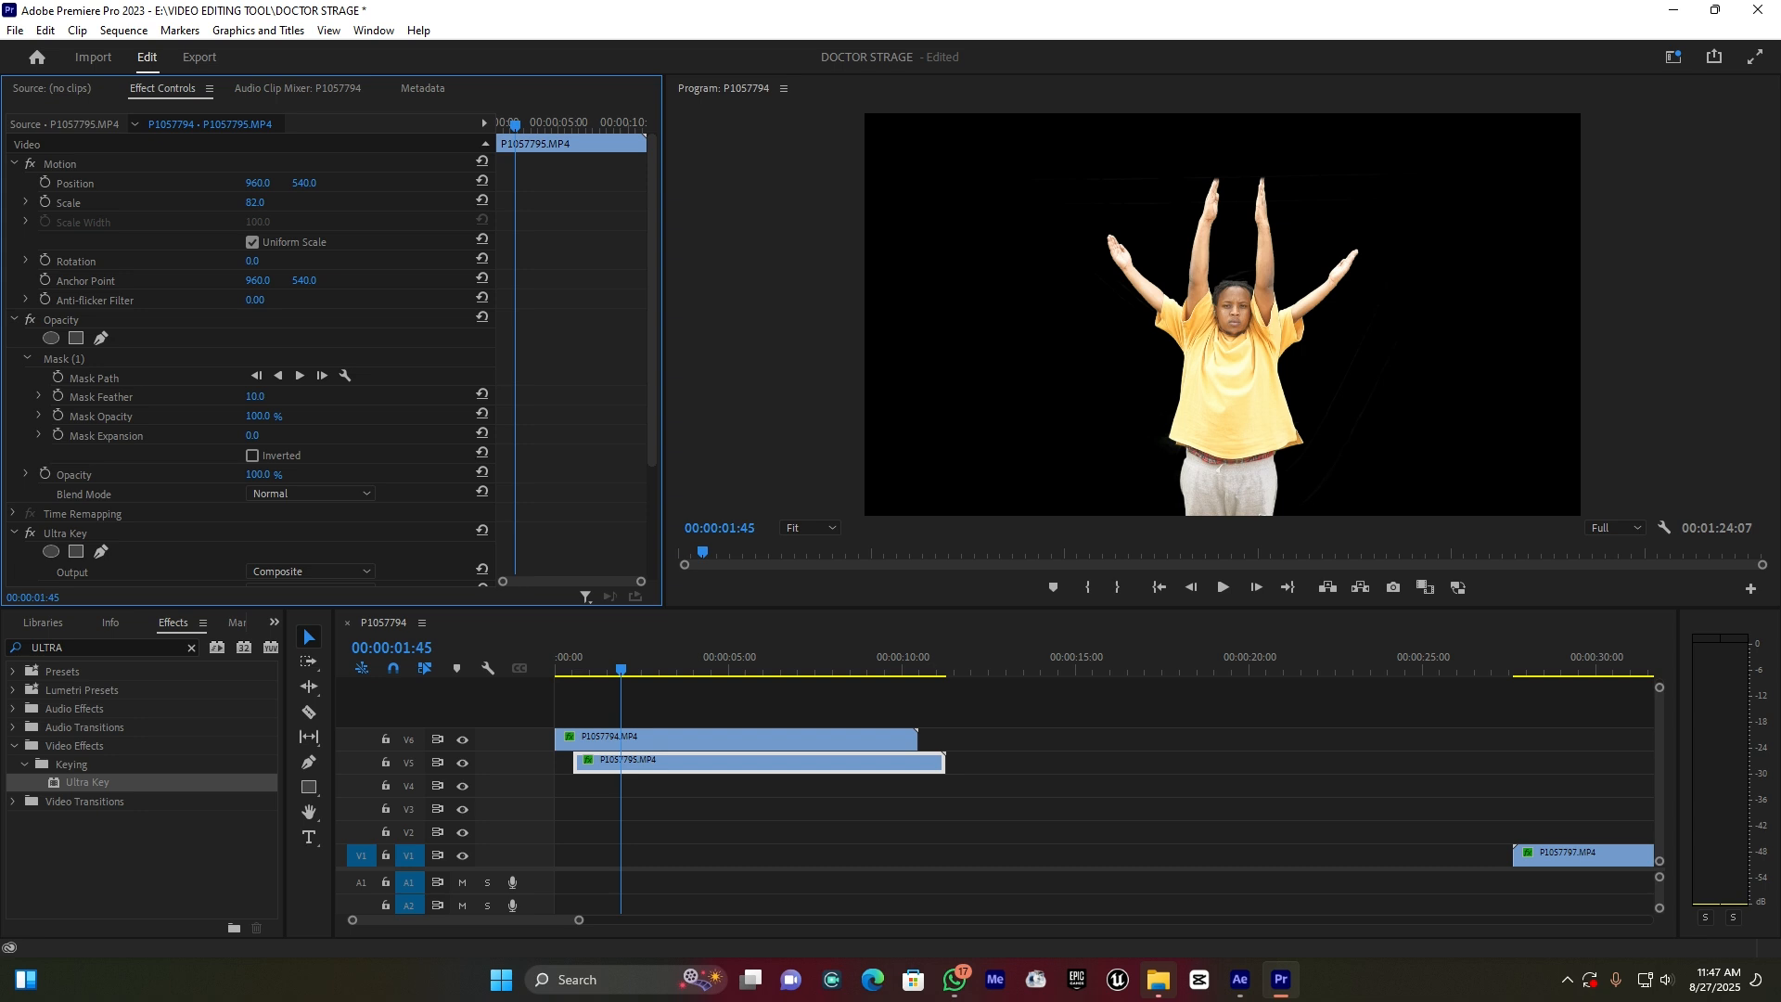
left_click(558, 668)
key("space")
key("space")
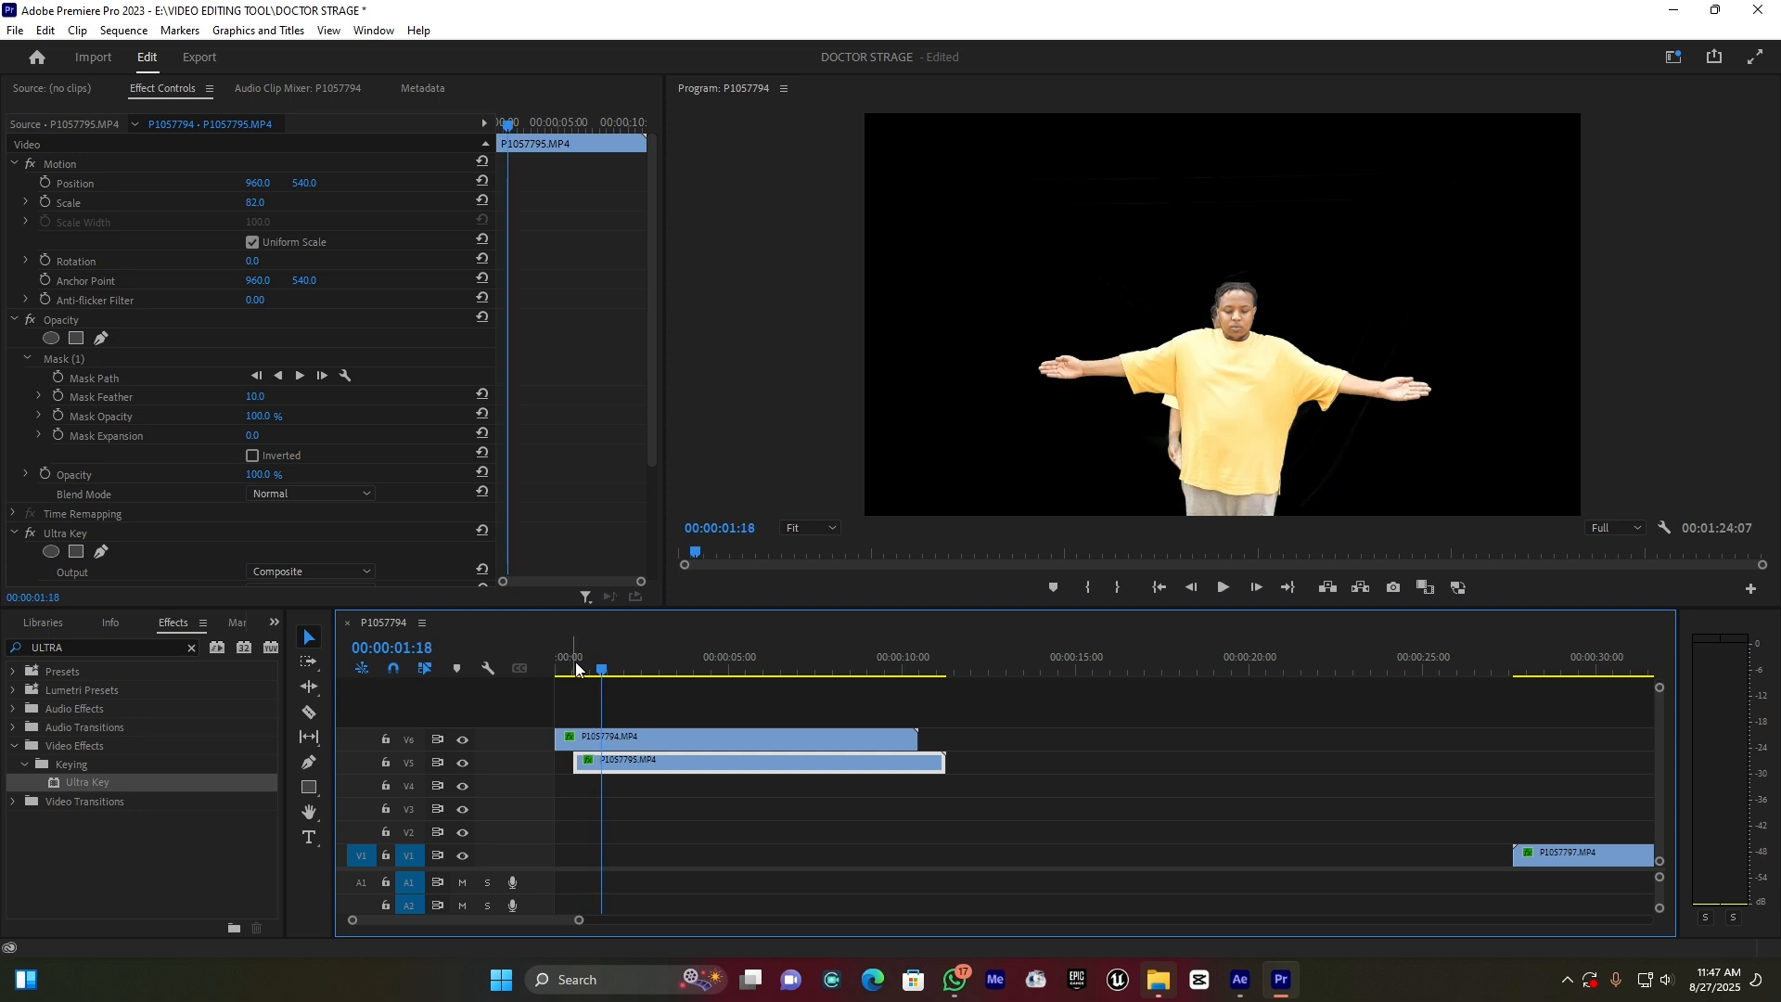
left_click_drag(568, 670, 627, 642)
- Place P1057797.MP4 on V4 beneath P1057795.MP4 and set its Scale to 82
left_click_drag(1546, 855, 612, 781)
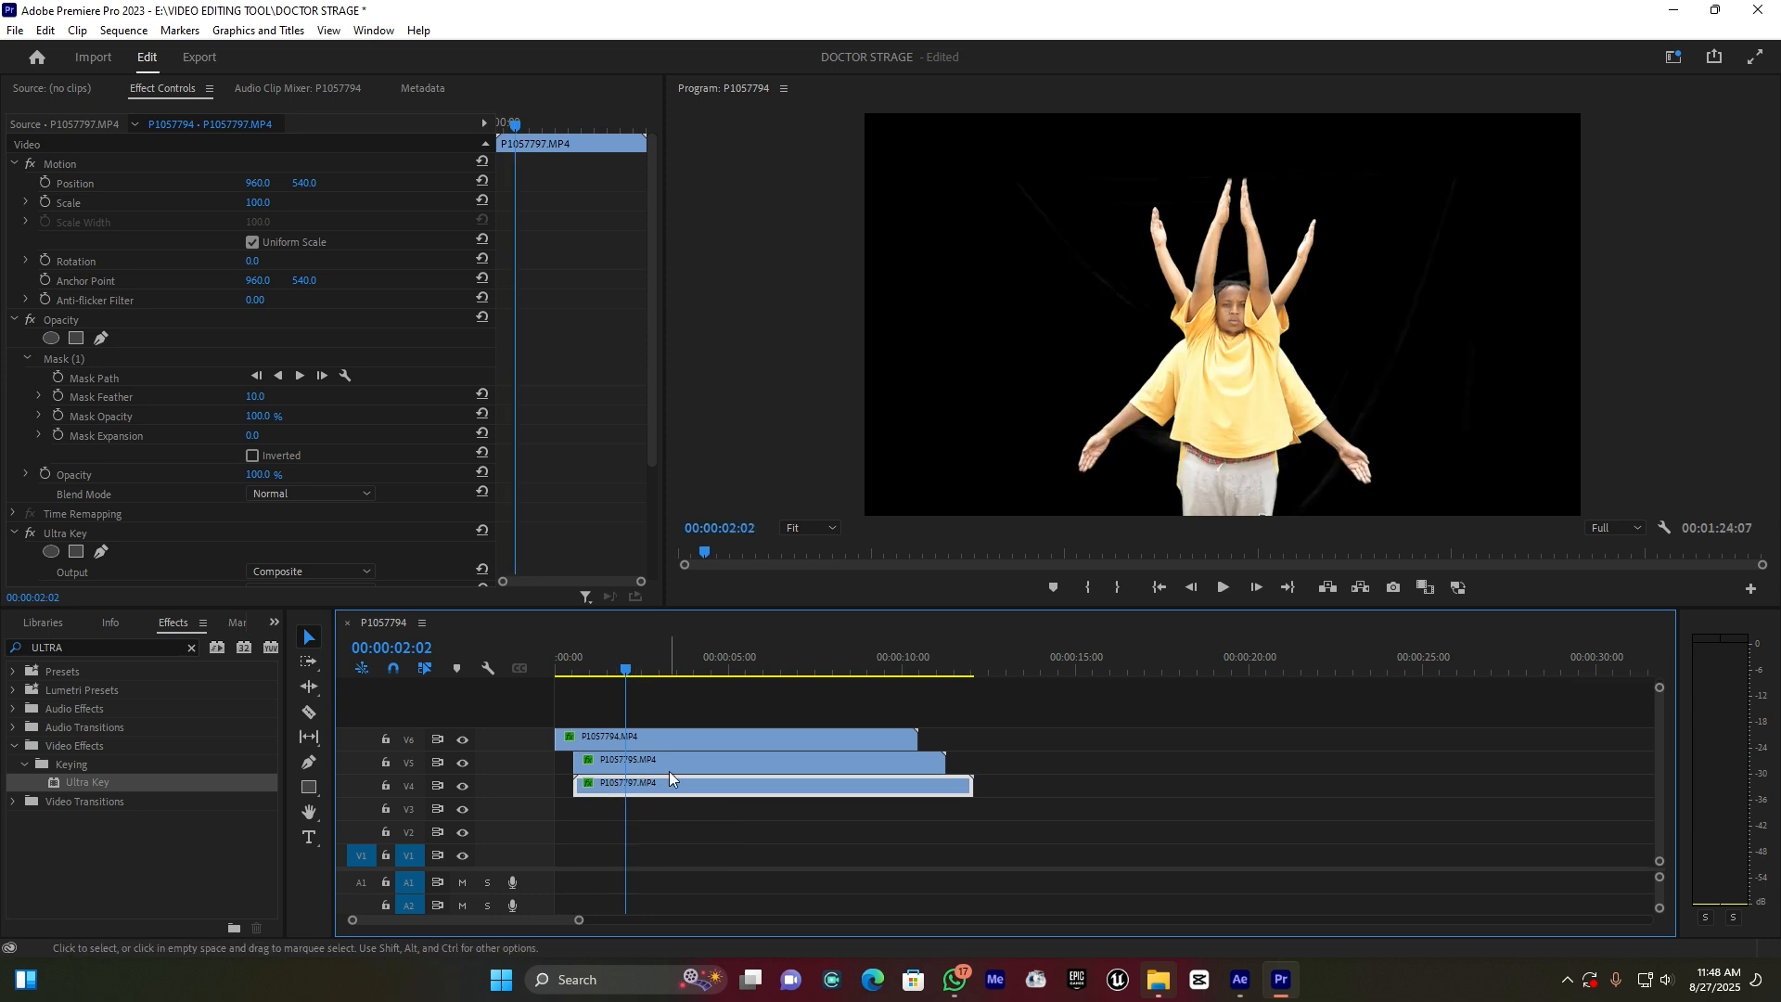
left_click(642, 759)
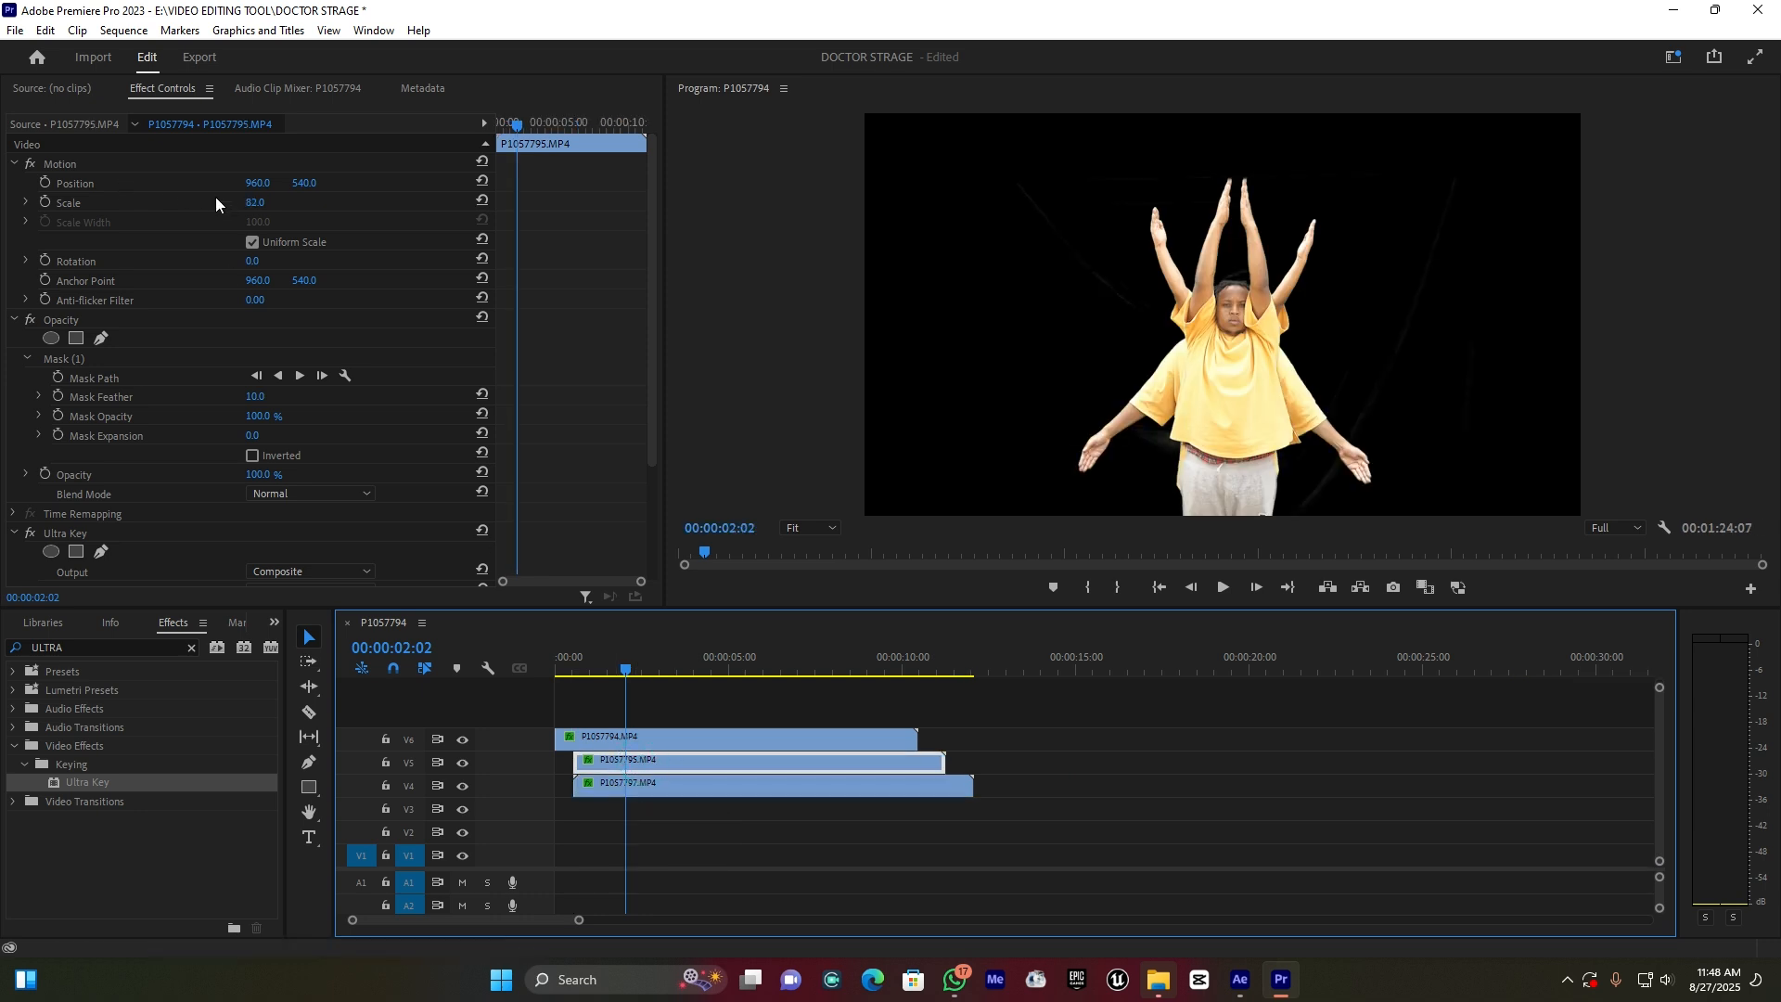
left_click(620, 790)
left_click(267, 201)
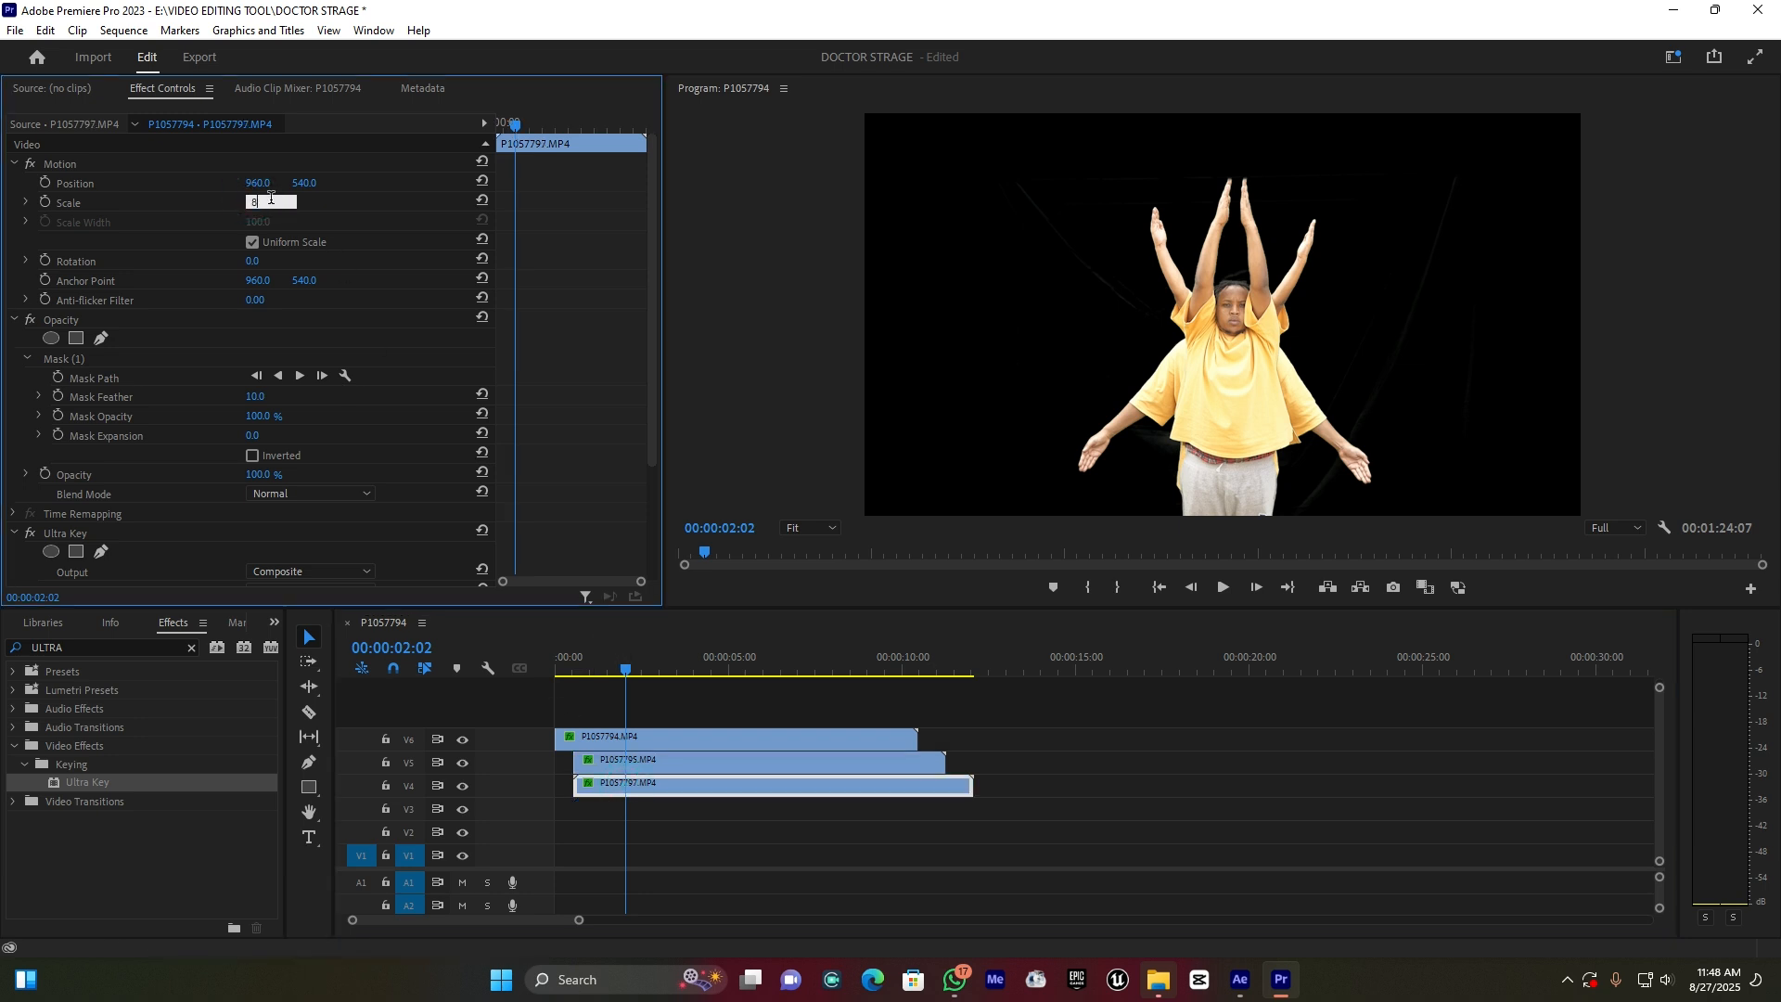
type("82")
key("Return")
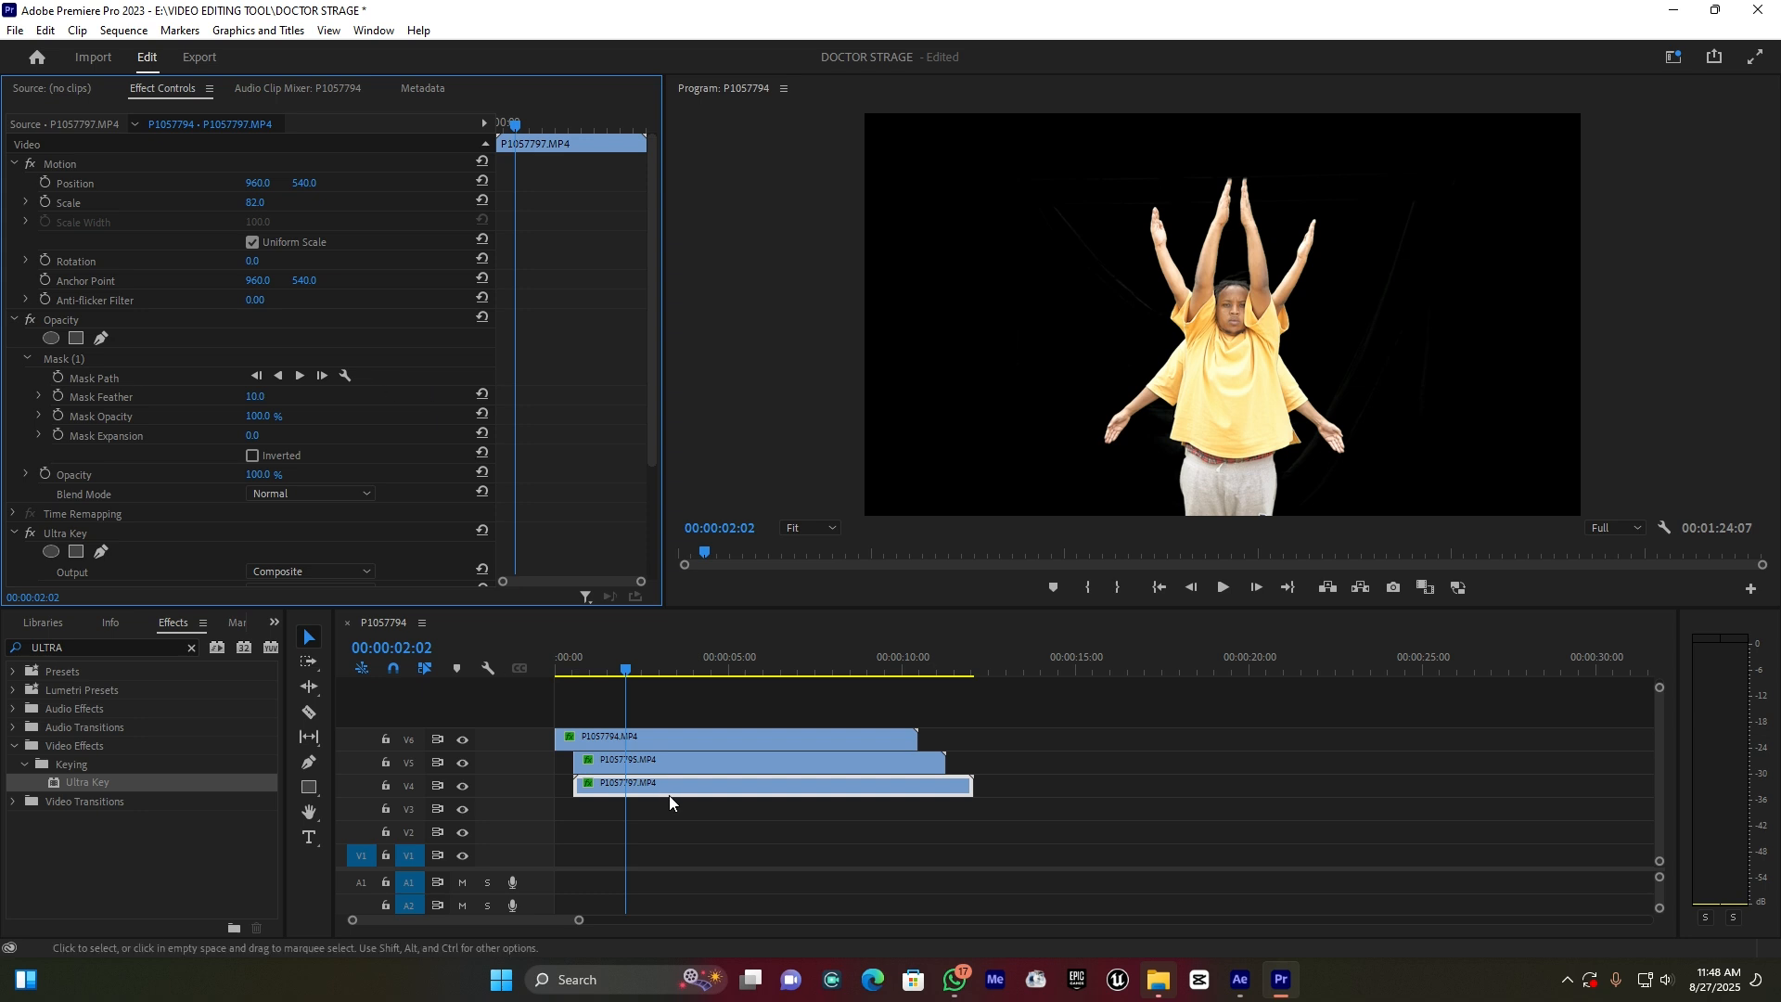
- Trim the start of P1057797.MP4 on V4, offset it slightly after the V5 clip's start, and preview the staggered arms
left_click_drag(589, 669, 669, 586)
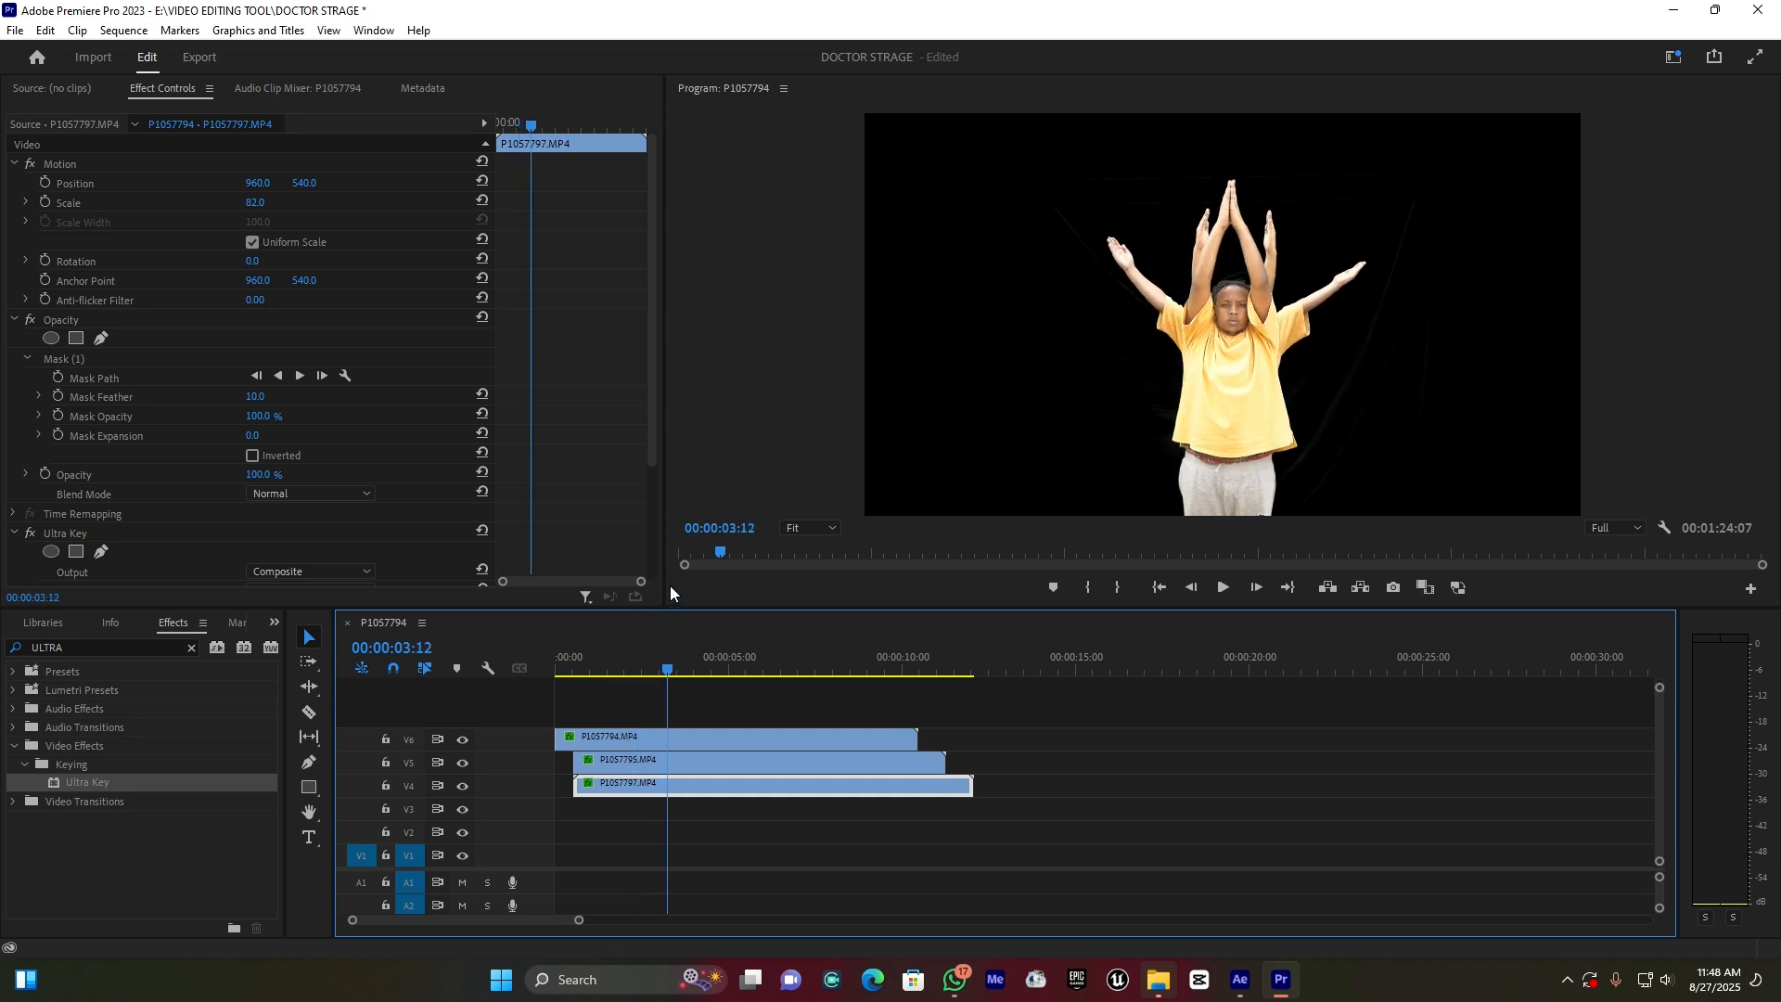
left_click_drag(669, 586, 651, 624)
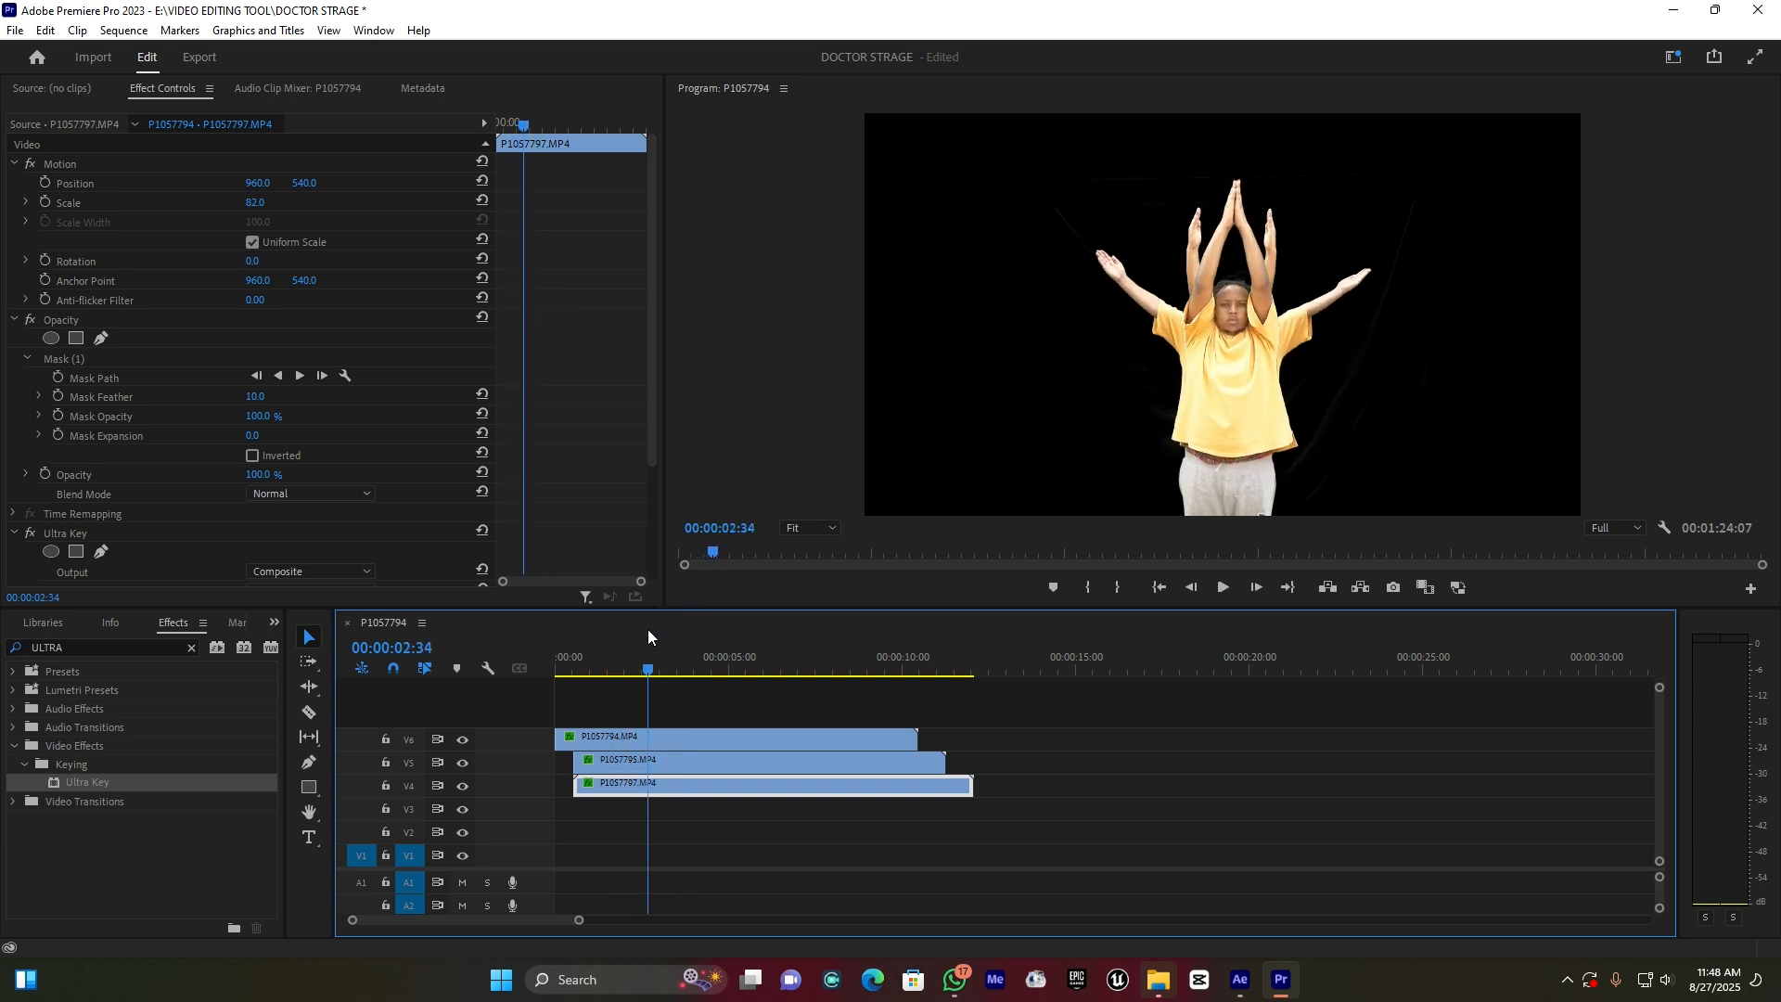
left_click_drag(576, 786, 626, 787)
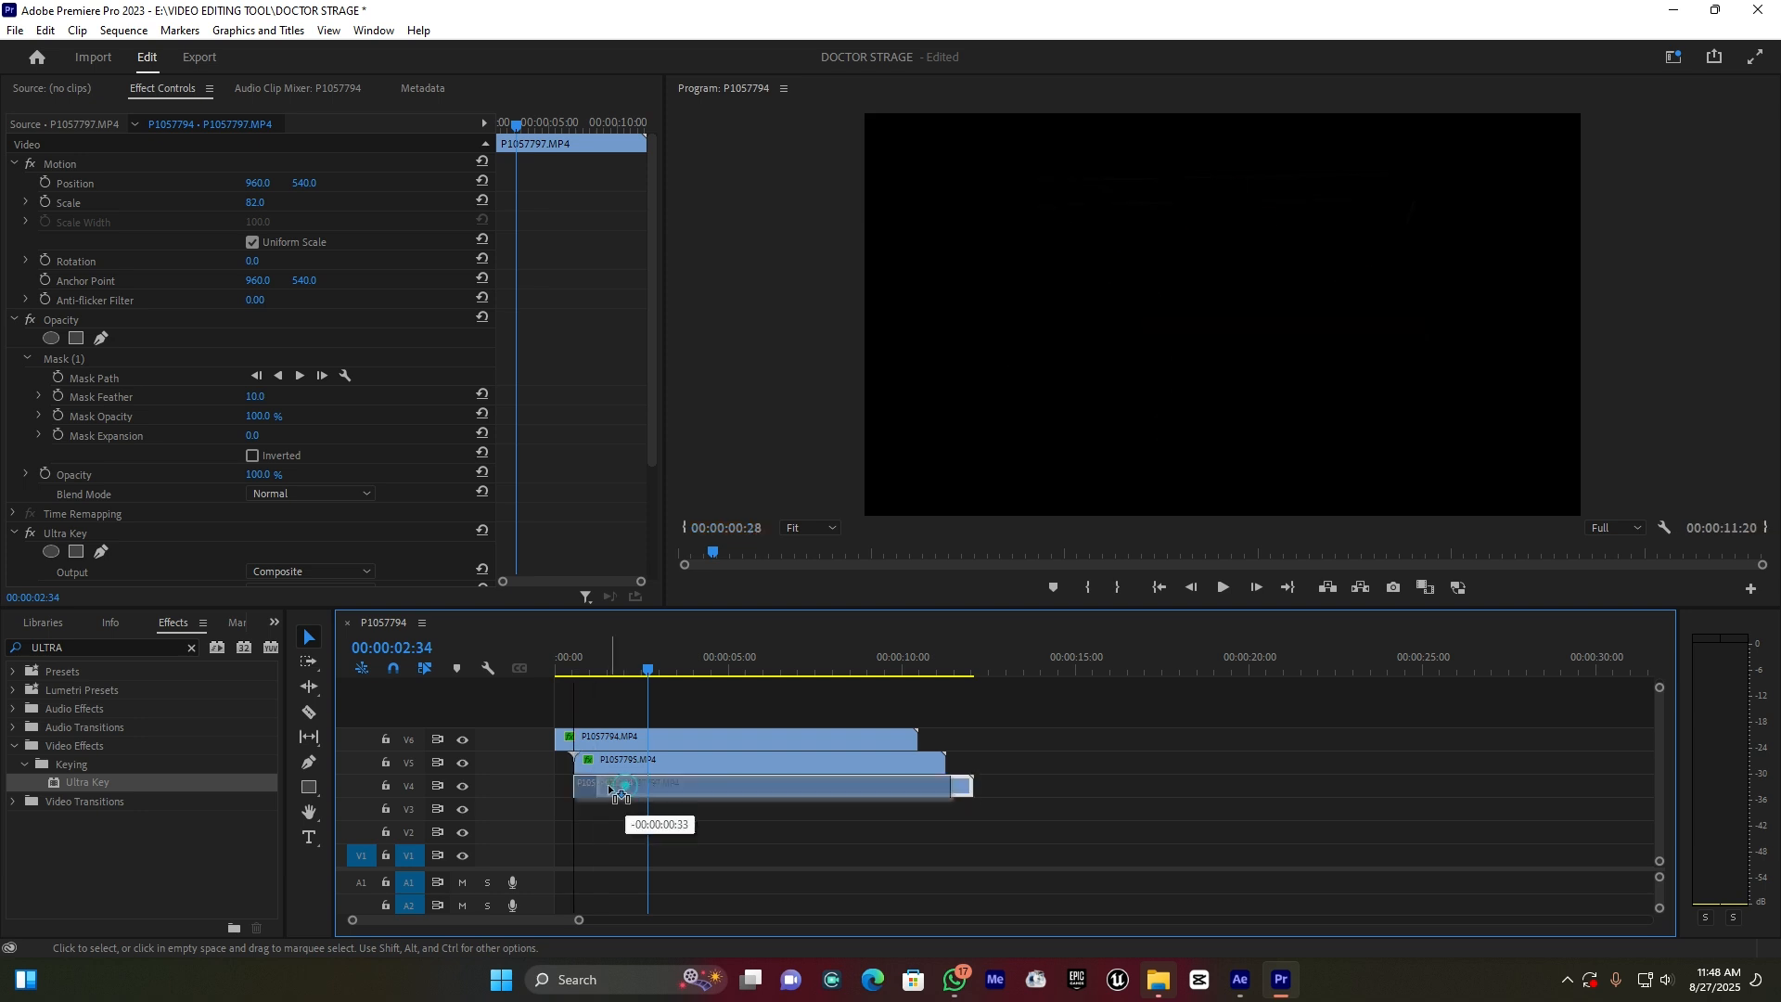
left_click(585, 666)
left_click_drag(589, 669, 626, 657)
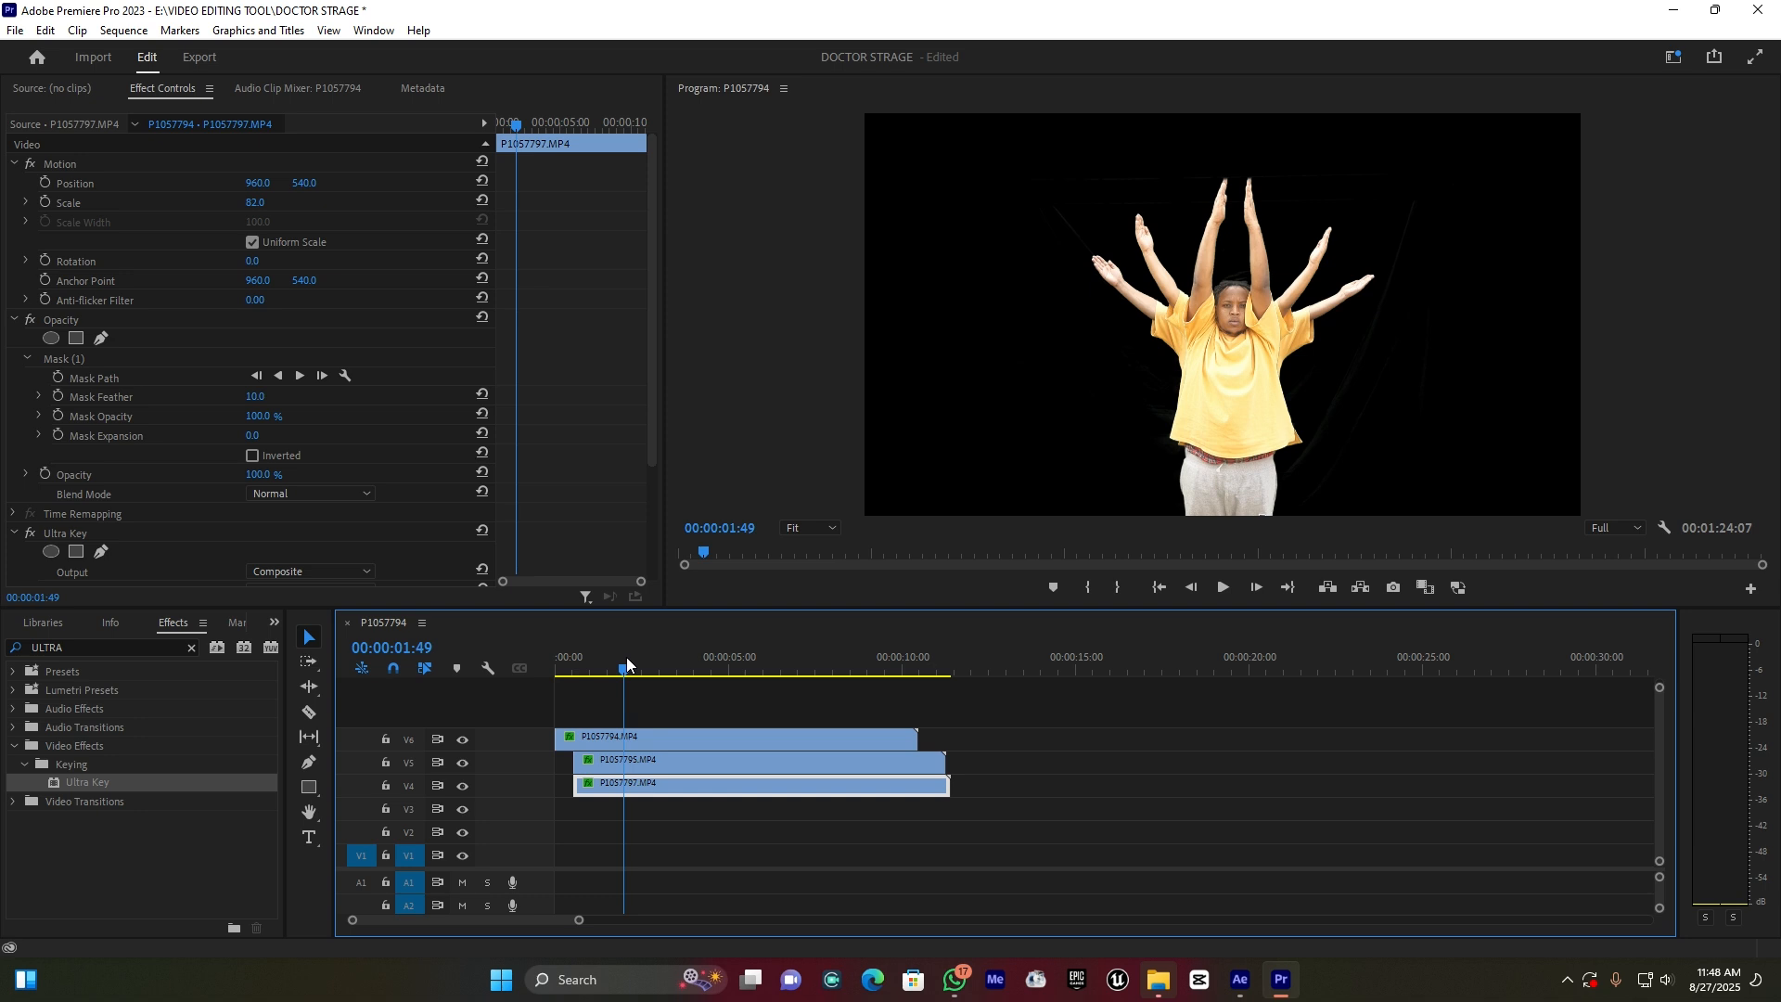
left_click_drag(626, 656, 599, 663)
left_click(586, 667)
left_click_drag(608, 786, 640, 773)
key("space")
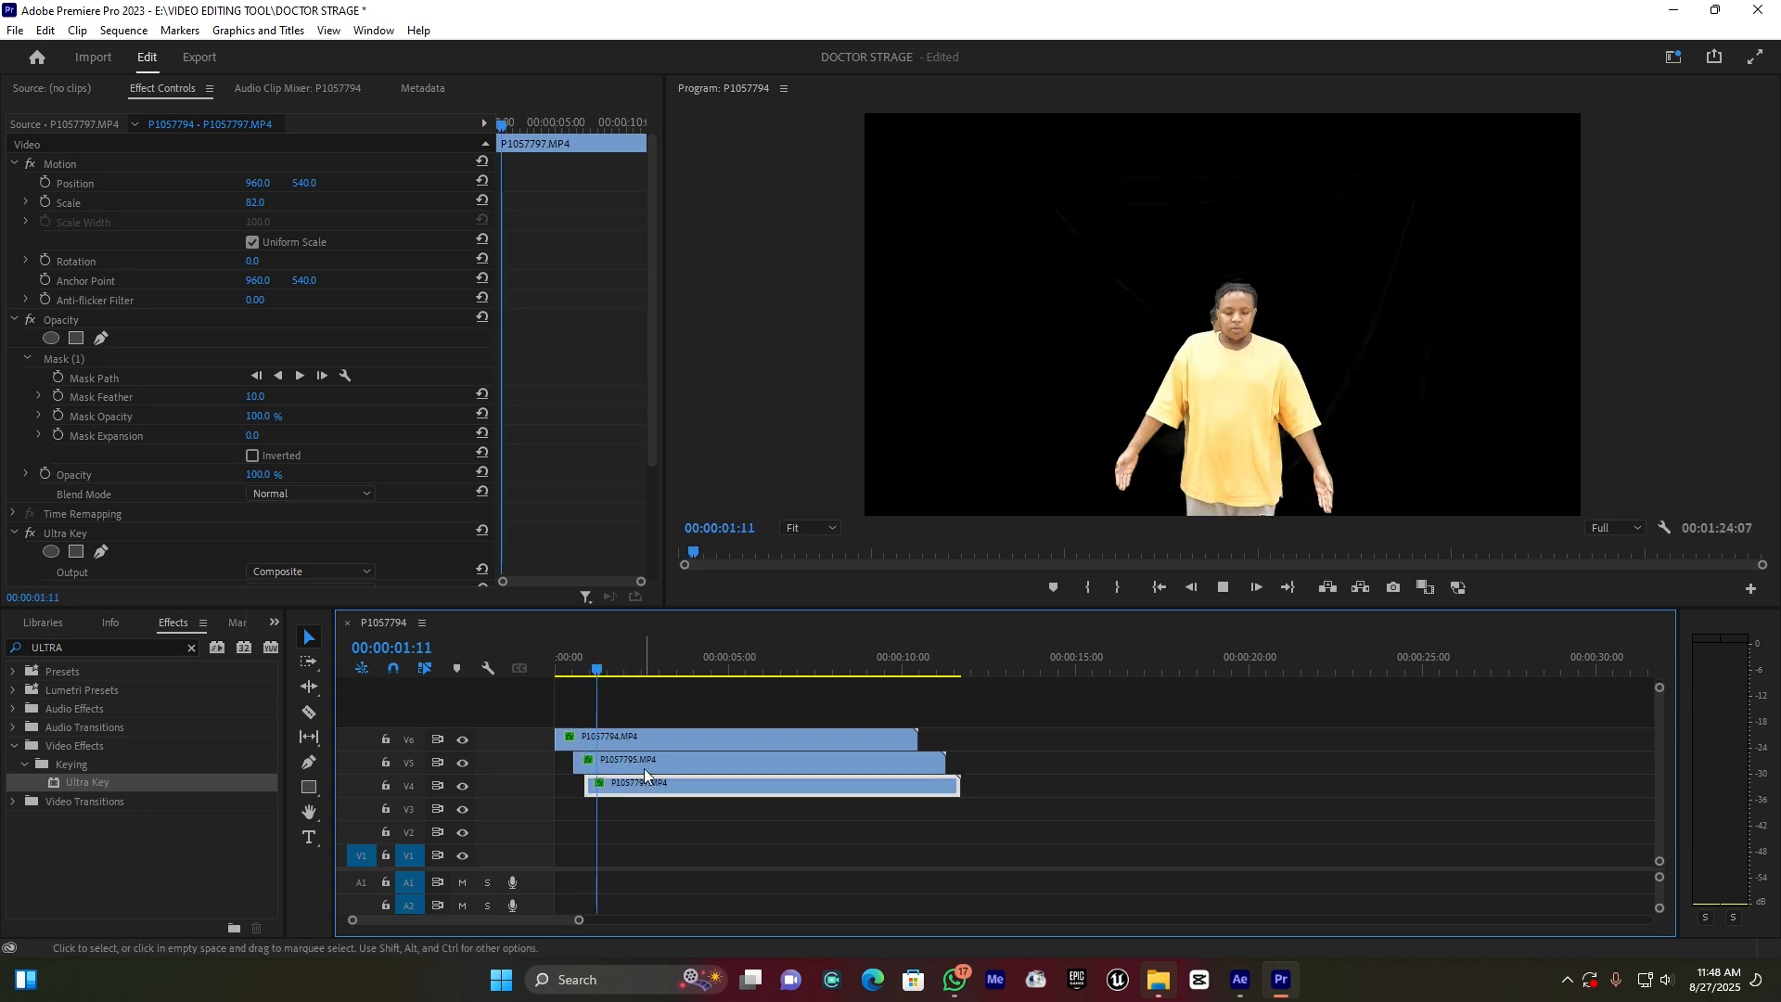
key("space")
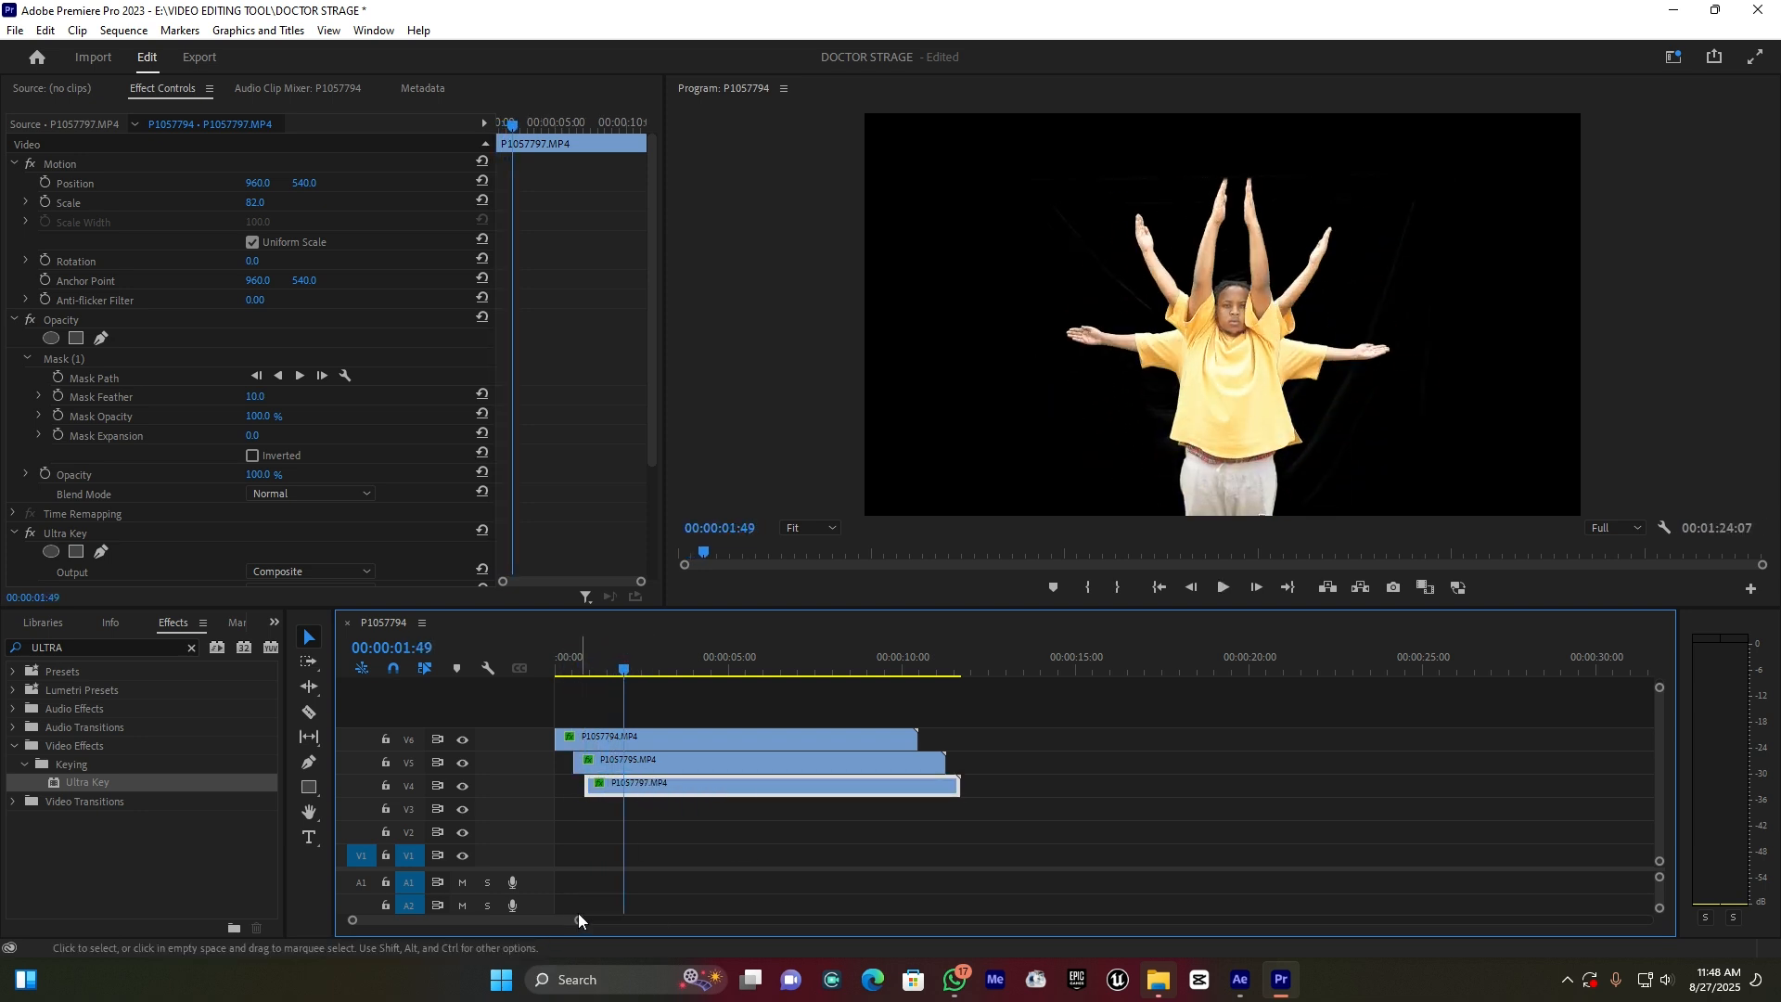
- Place P1057798.MP4 on V3 beneath P1057797.MP4 and set its Scale to 82
left_click(586, 921)
left_click_drag(626, 922, 826, 909)
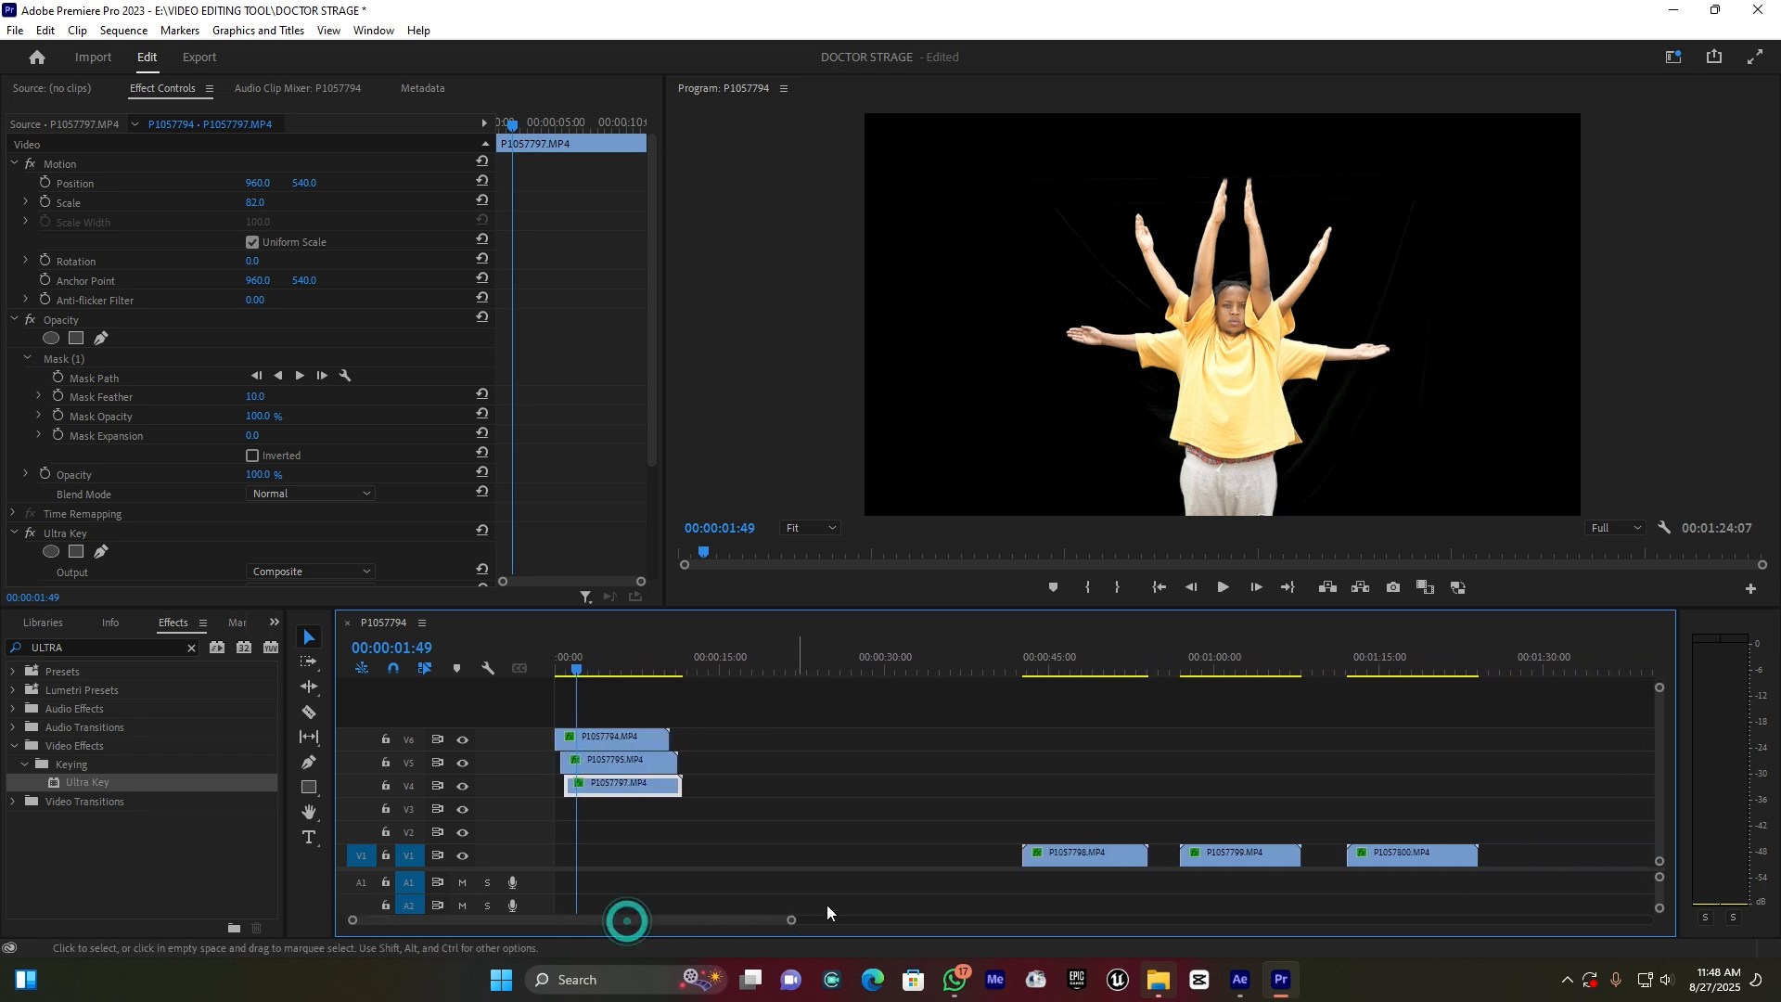
left_click_drag(1059, 859, 613, 815)
left_click_drag(790, 919, 509, 921)
left_click(263, 202)
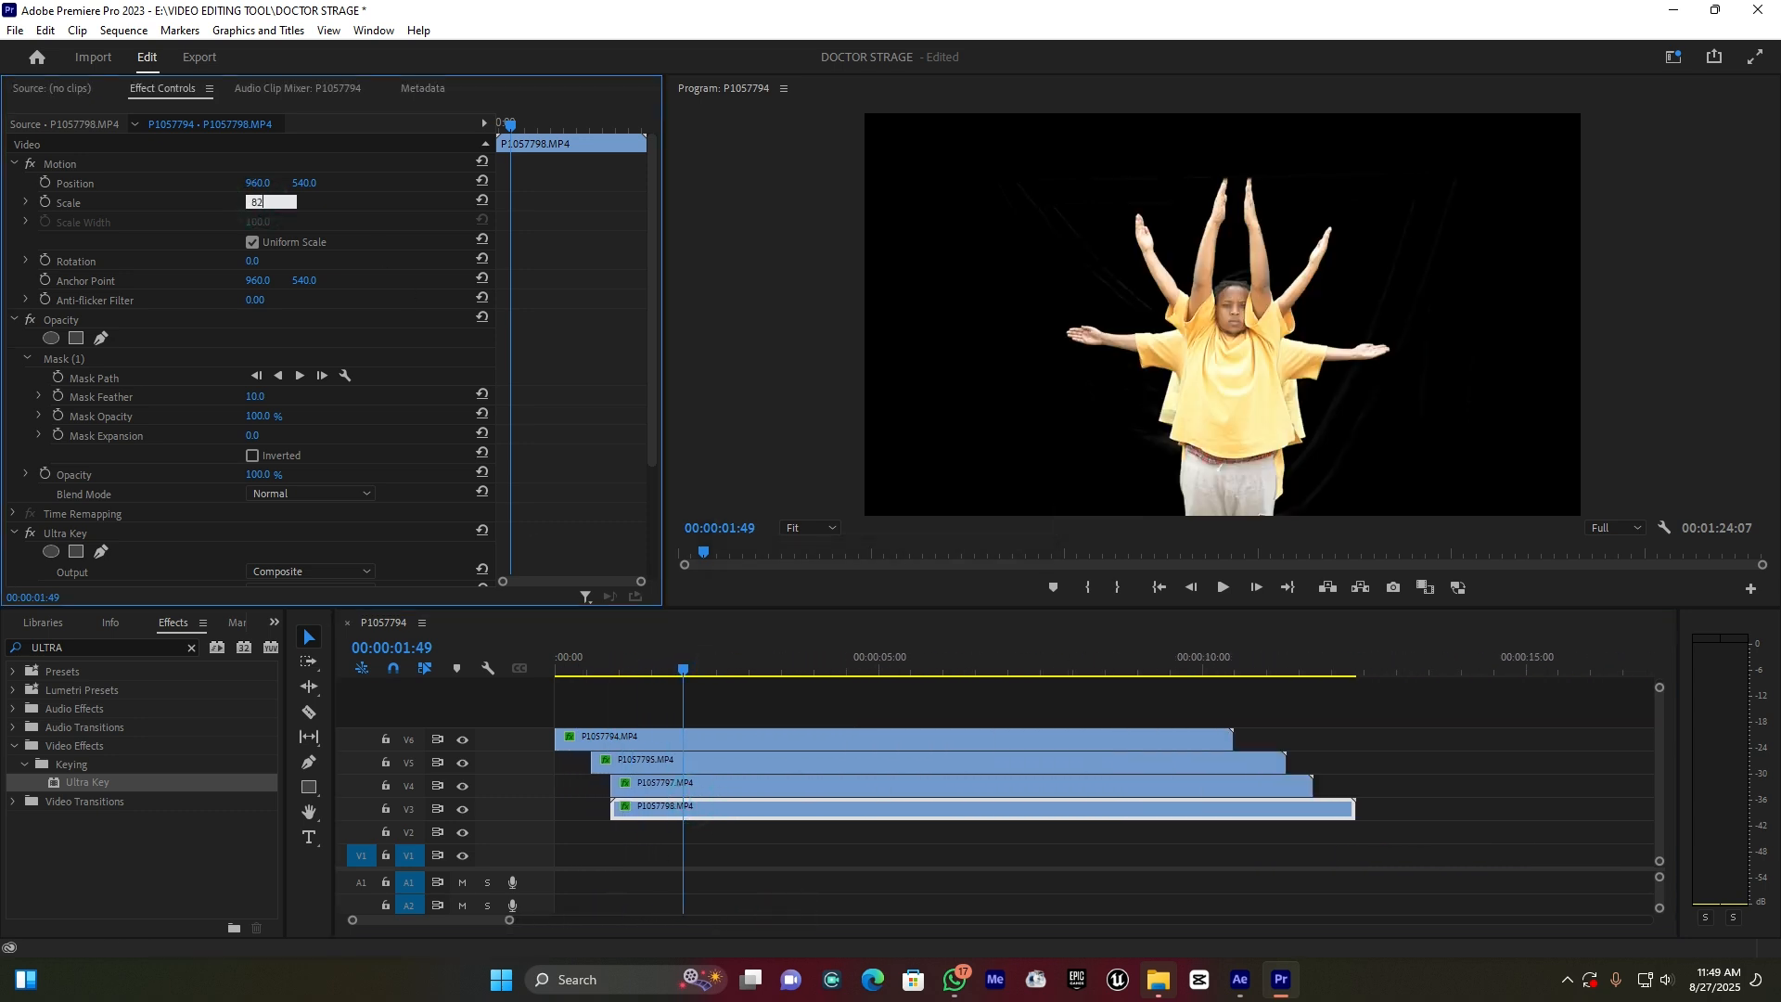
- Trim the start of P1057798.MP4 on V3, offset it slightly after the V4 clip's start, and preview the timing
left_click(615, 664)
left_click_drag(649, 663, 861, 638)
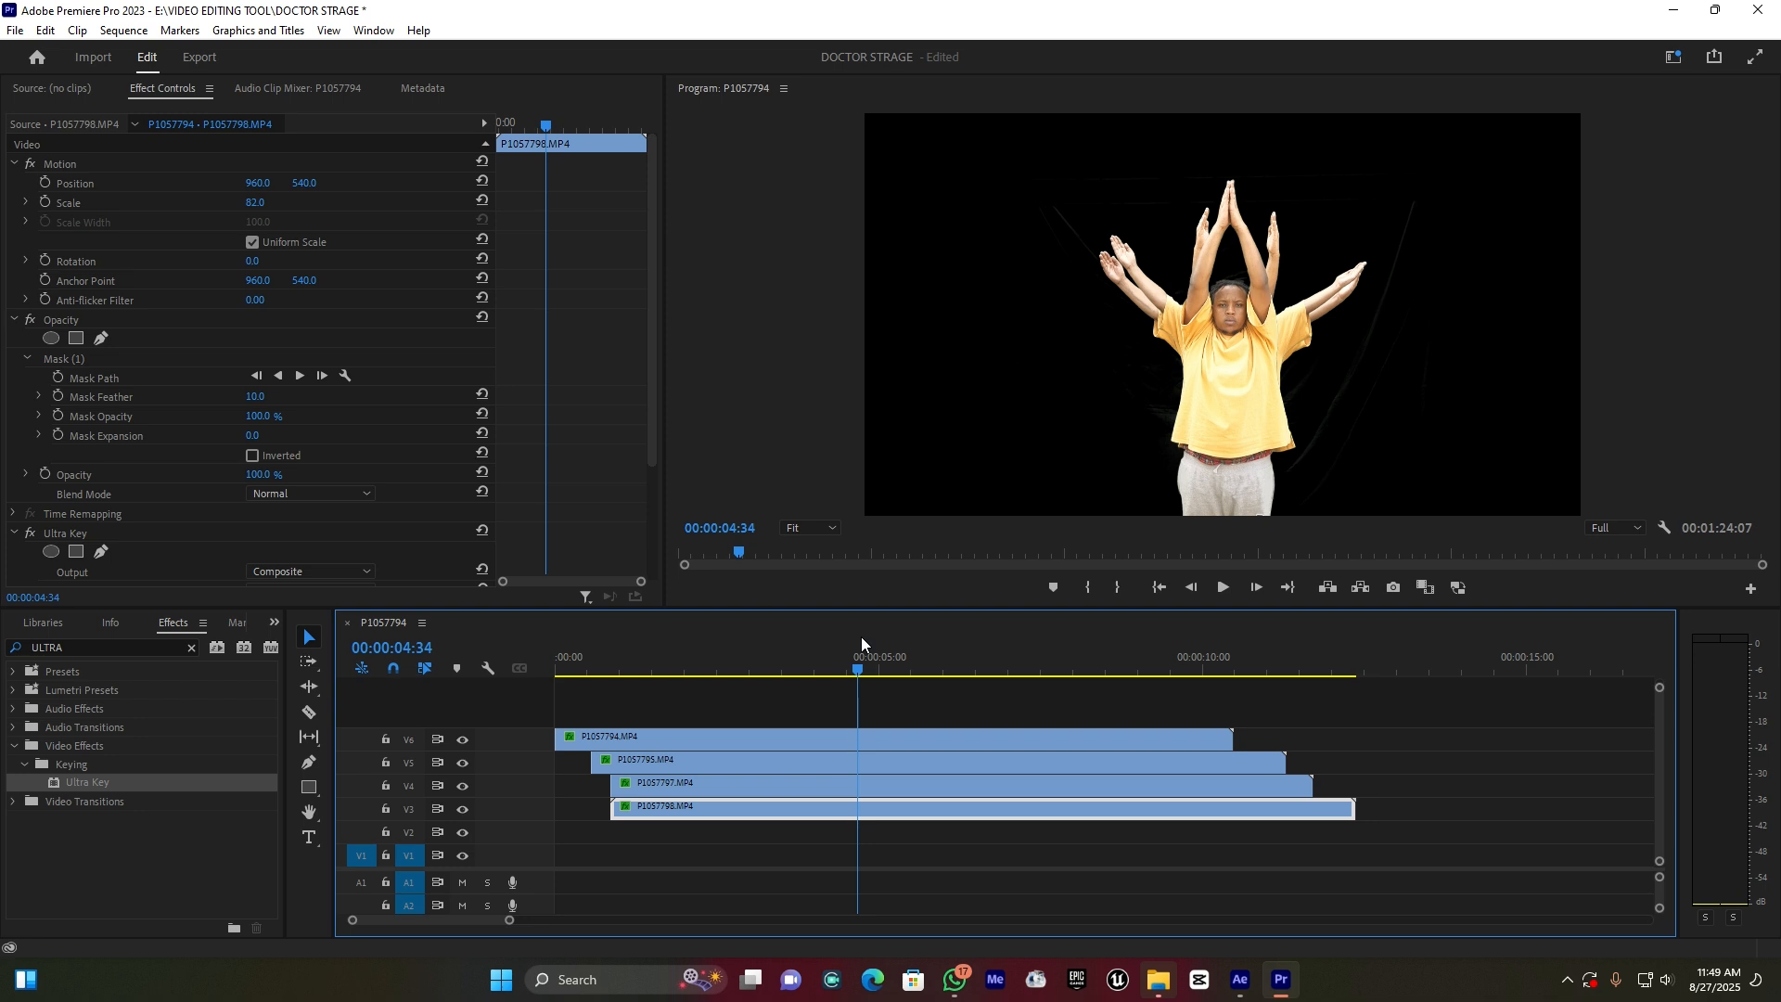
left_click_drag(860, 637, 910, 634)
left_click_drag(616, 806, 840, 812)
left_click(609, 658)
mouse_move(661, 666)
left_mouse_down()
mouse_move(708, 664)
mouse_move(648, 658)
left_mouse_up()
key("space")
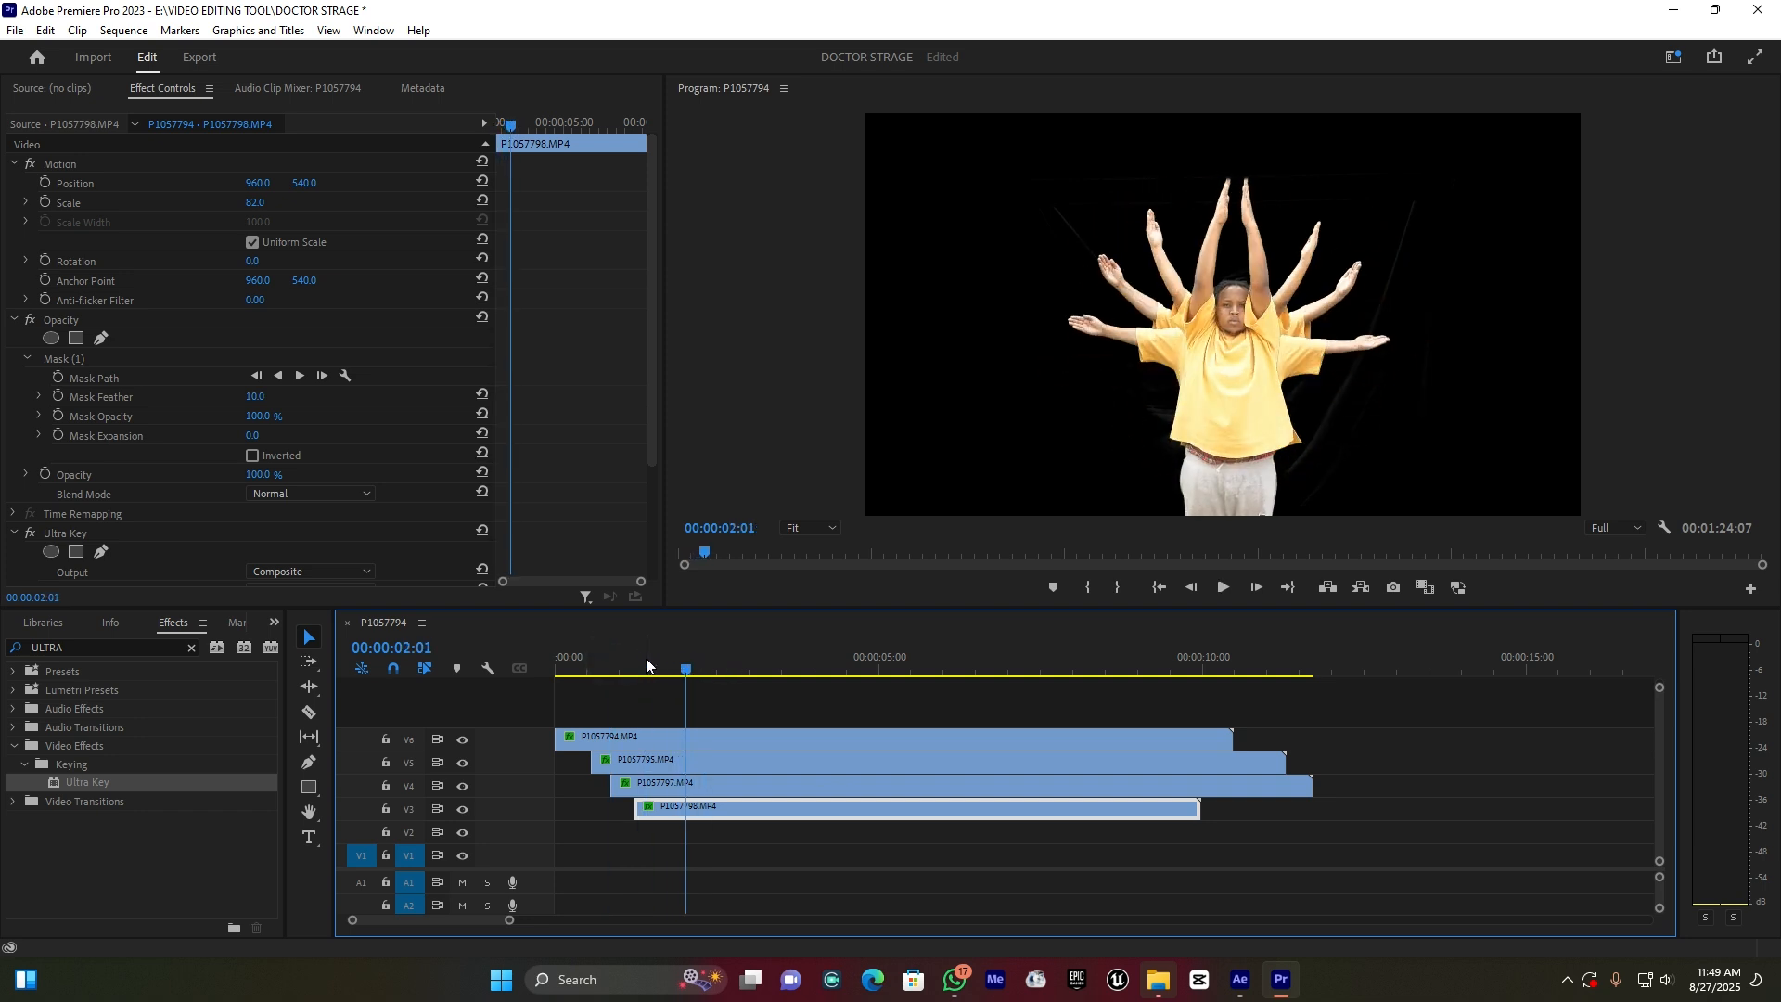
- Place P1057799.MP4 on V2 beneath P1057798.MP4 and set its Scale to 82
left_click_drag(509, 921, 828, 927)
left_click_drag(1169, 854, 636, 834)
left_click_drag(828, 920, 688, 925)
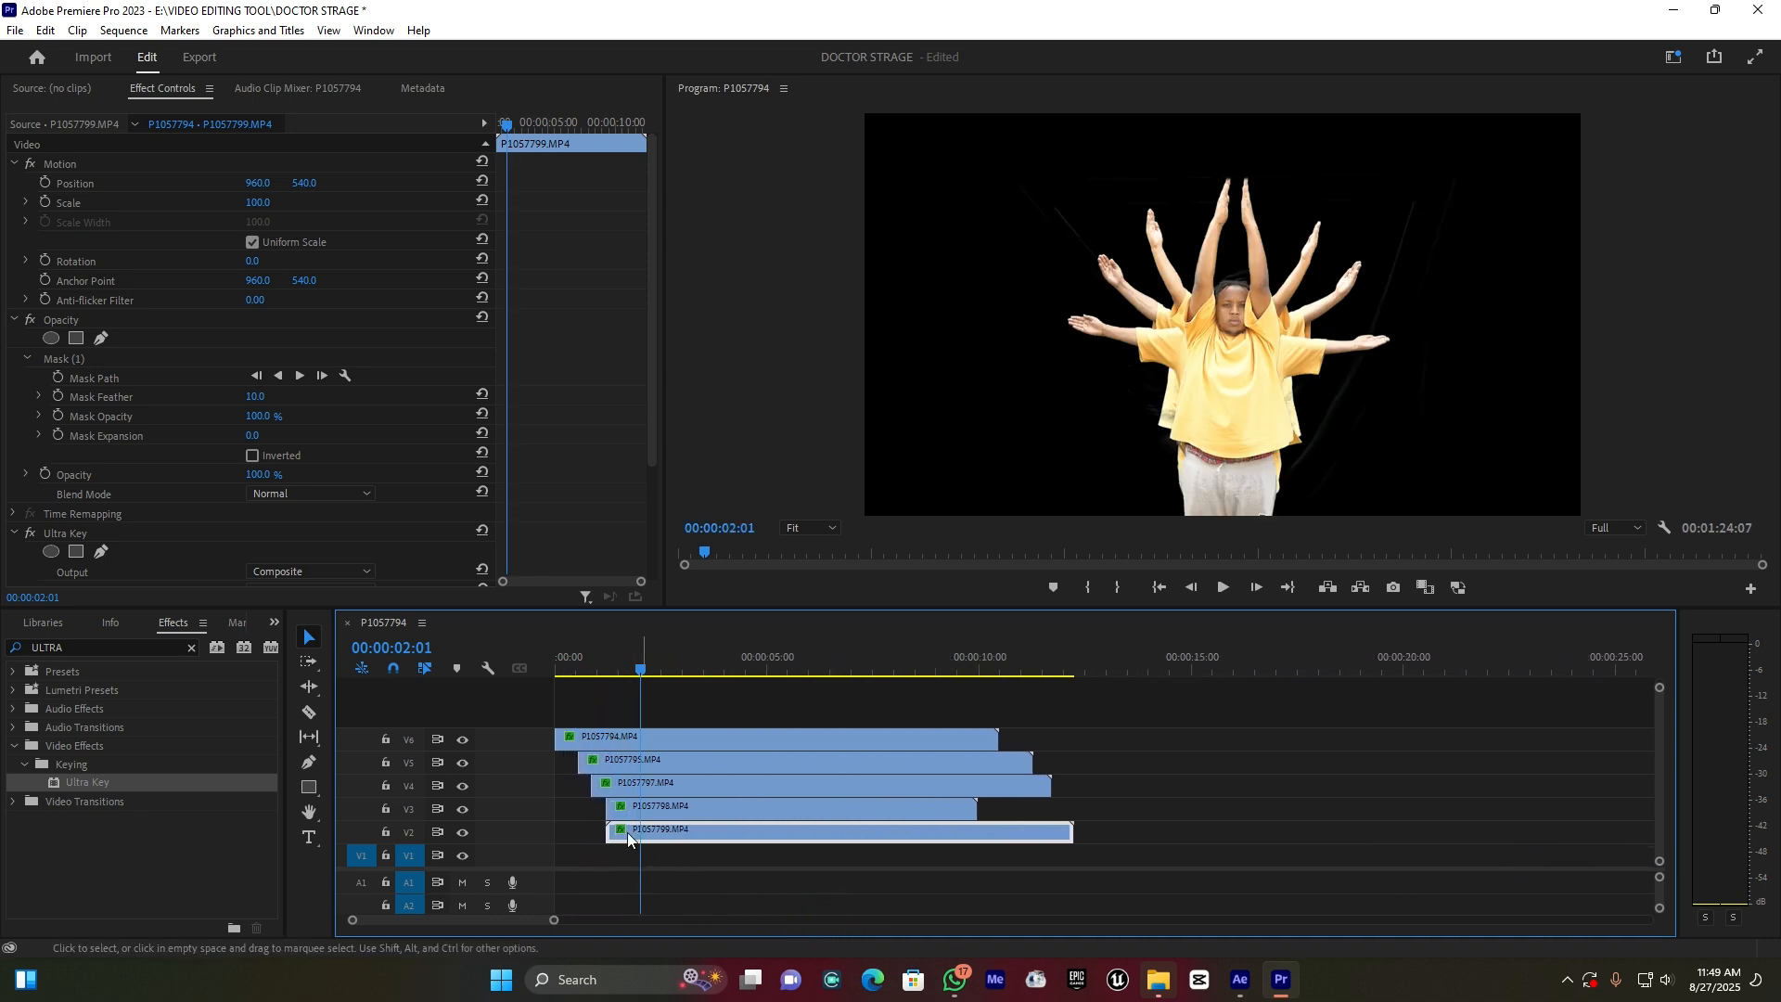
left_click(261, 202)
type("82")
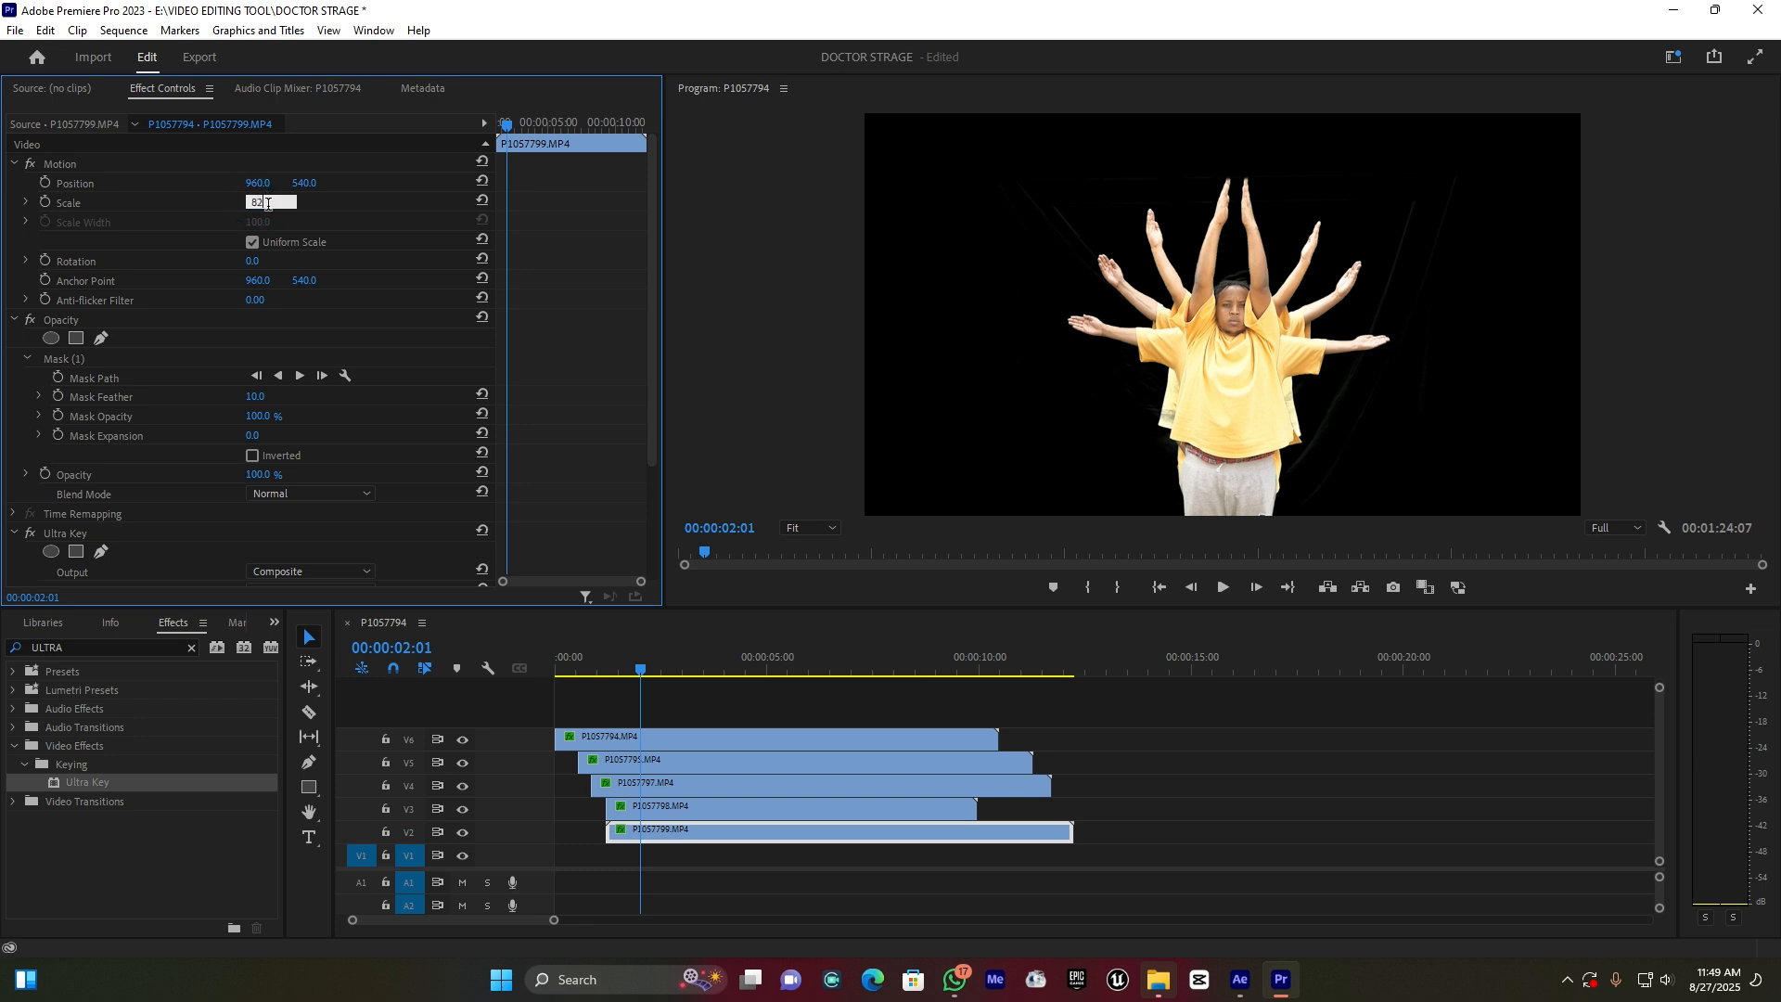
key("Return")
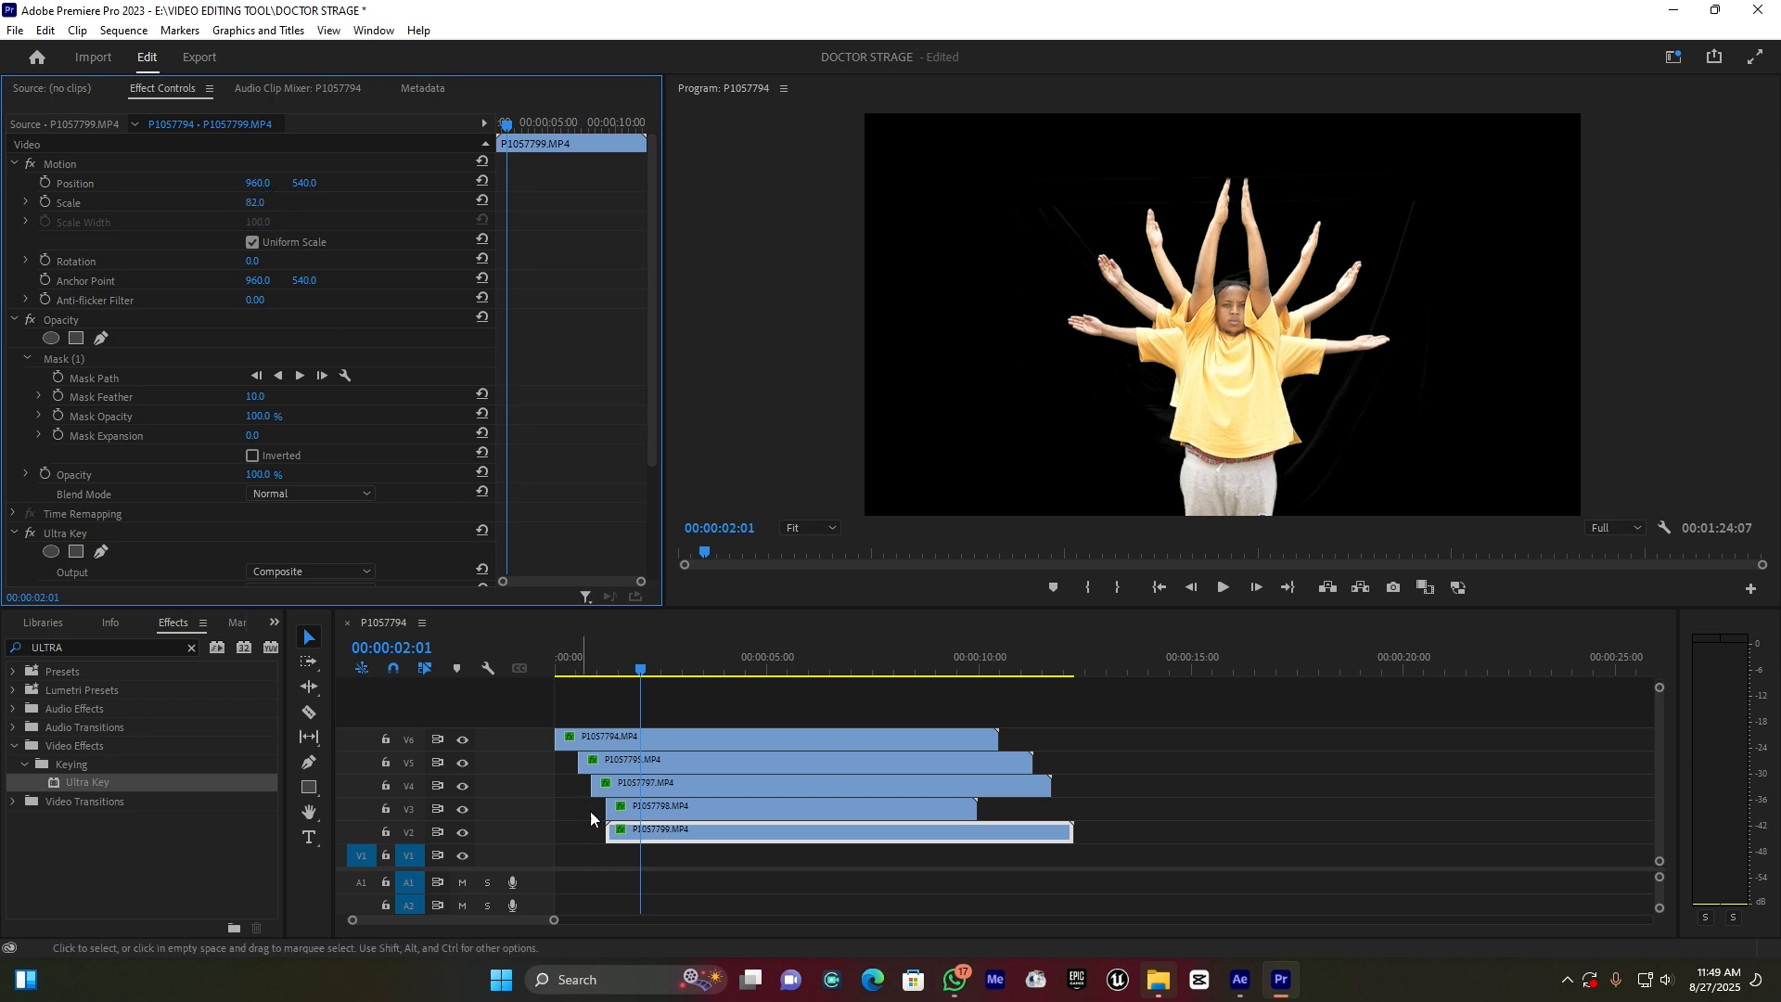
- Trim the start of P1057799.MP4 on V2, offset it slightly after the V3 clip's start, and preview the timing
left_click_drag(665, 670, 736, 660)
mouse_move(633, 830)
left_mouse_down()
mouse_move(726, 829)
mouse_move(648, 837)
left_mouse_up()
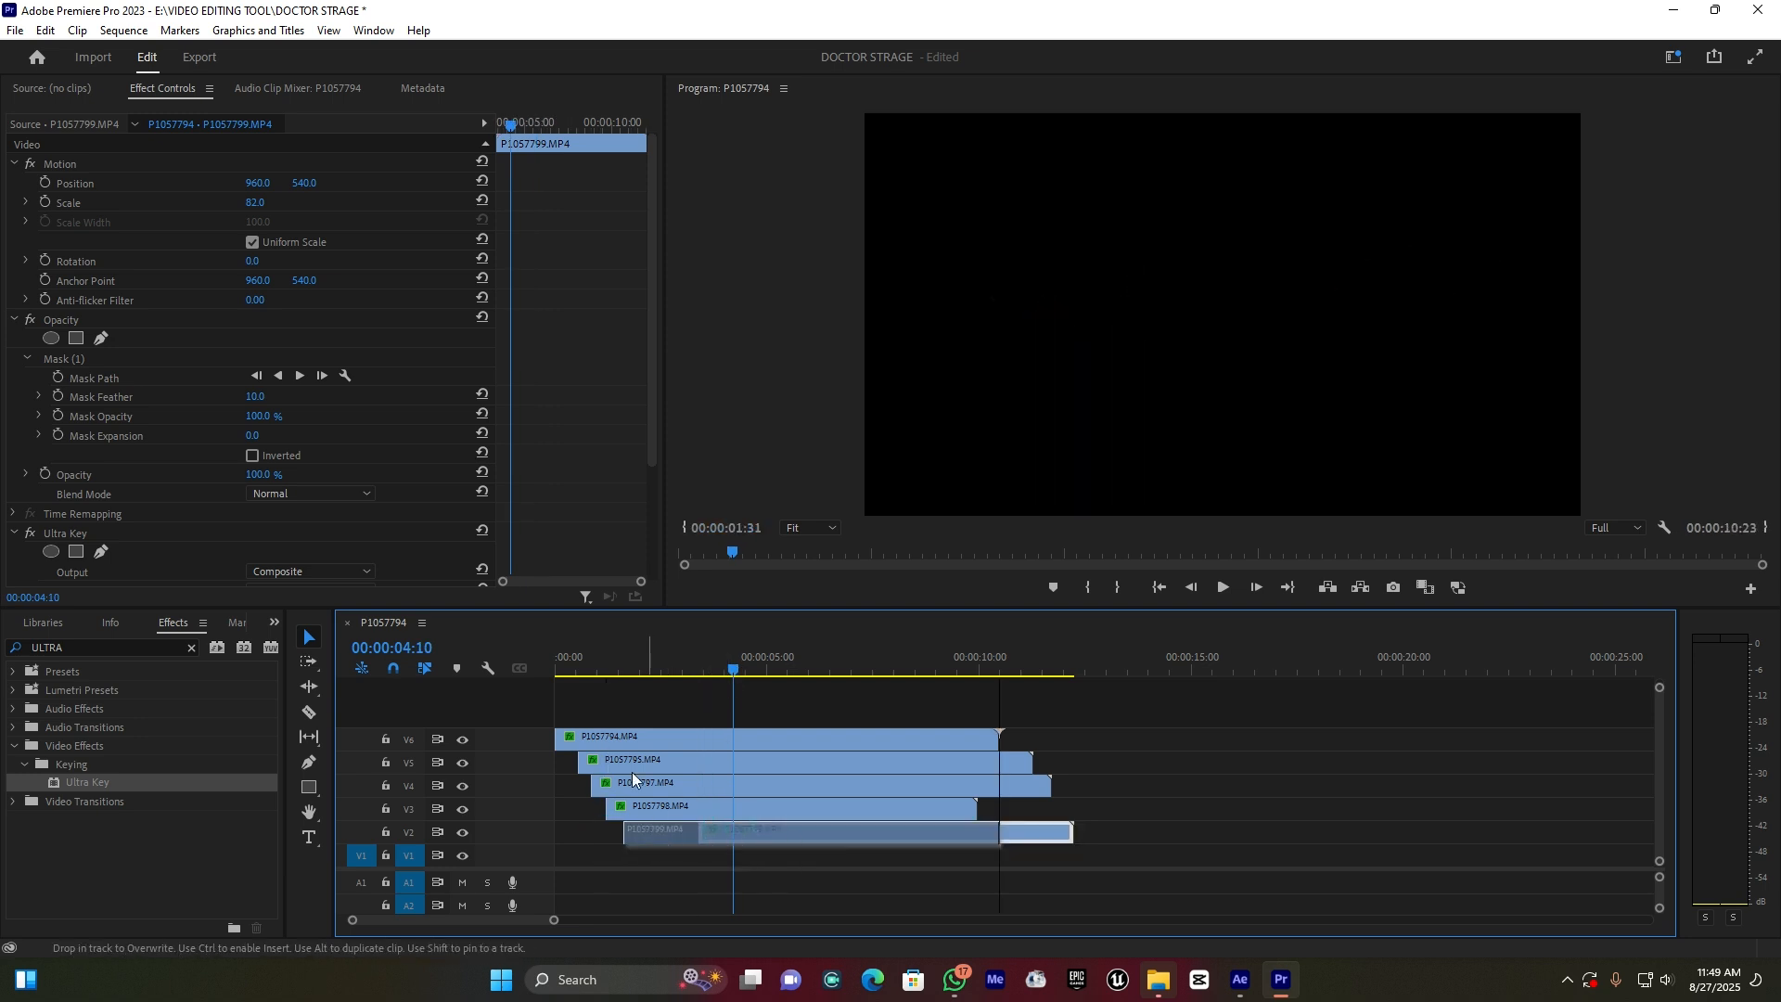
left_click(598, 659)
key("space")
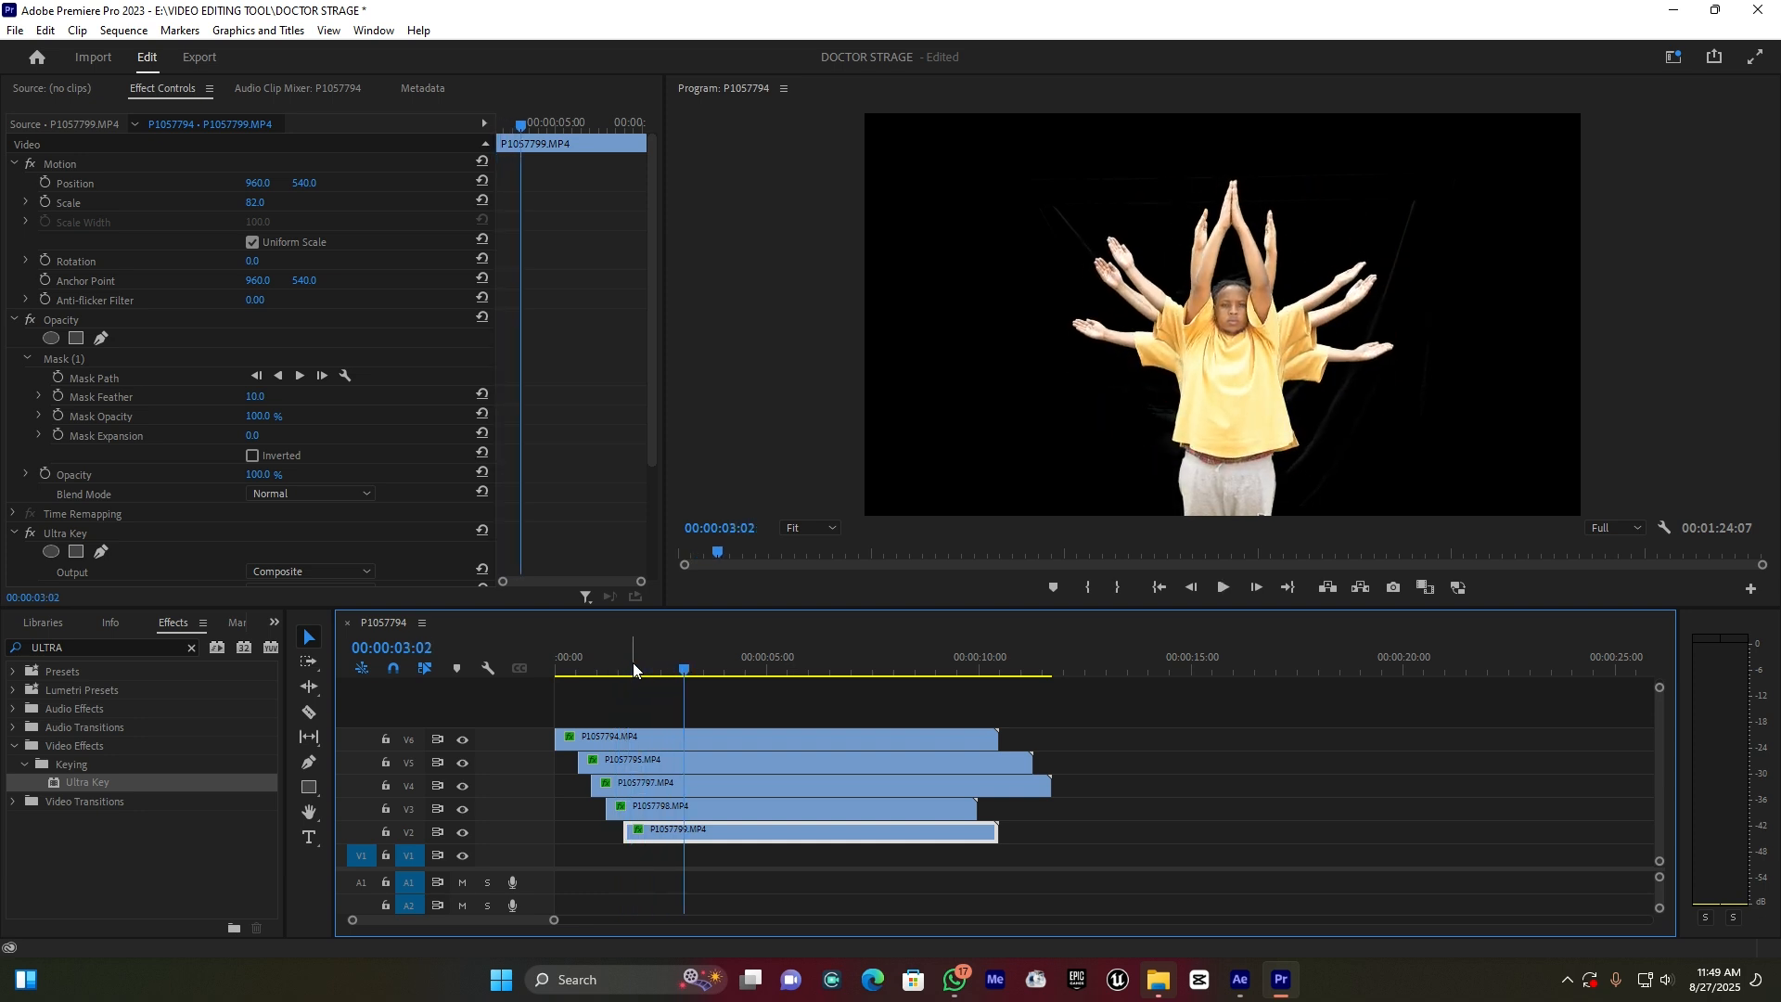
key("space")
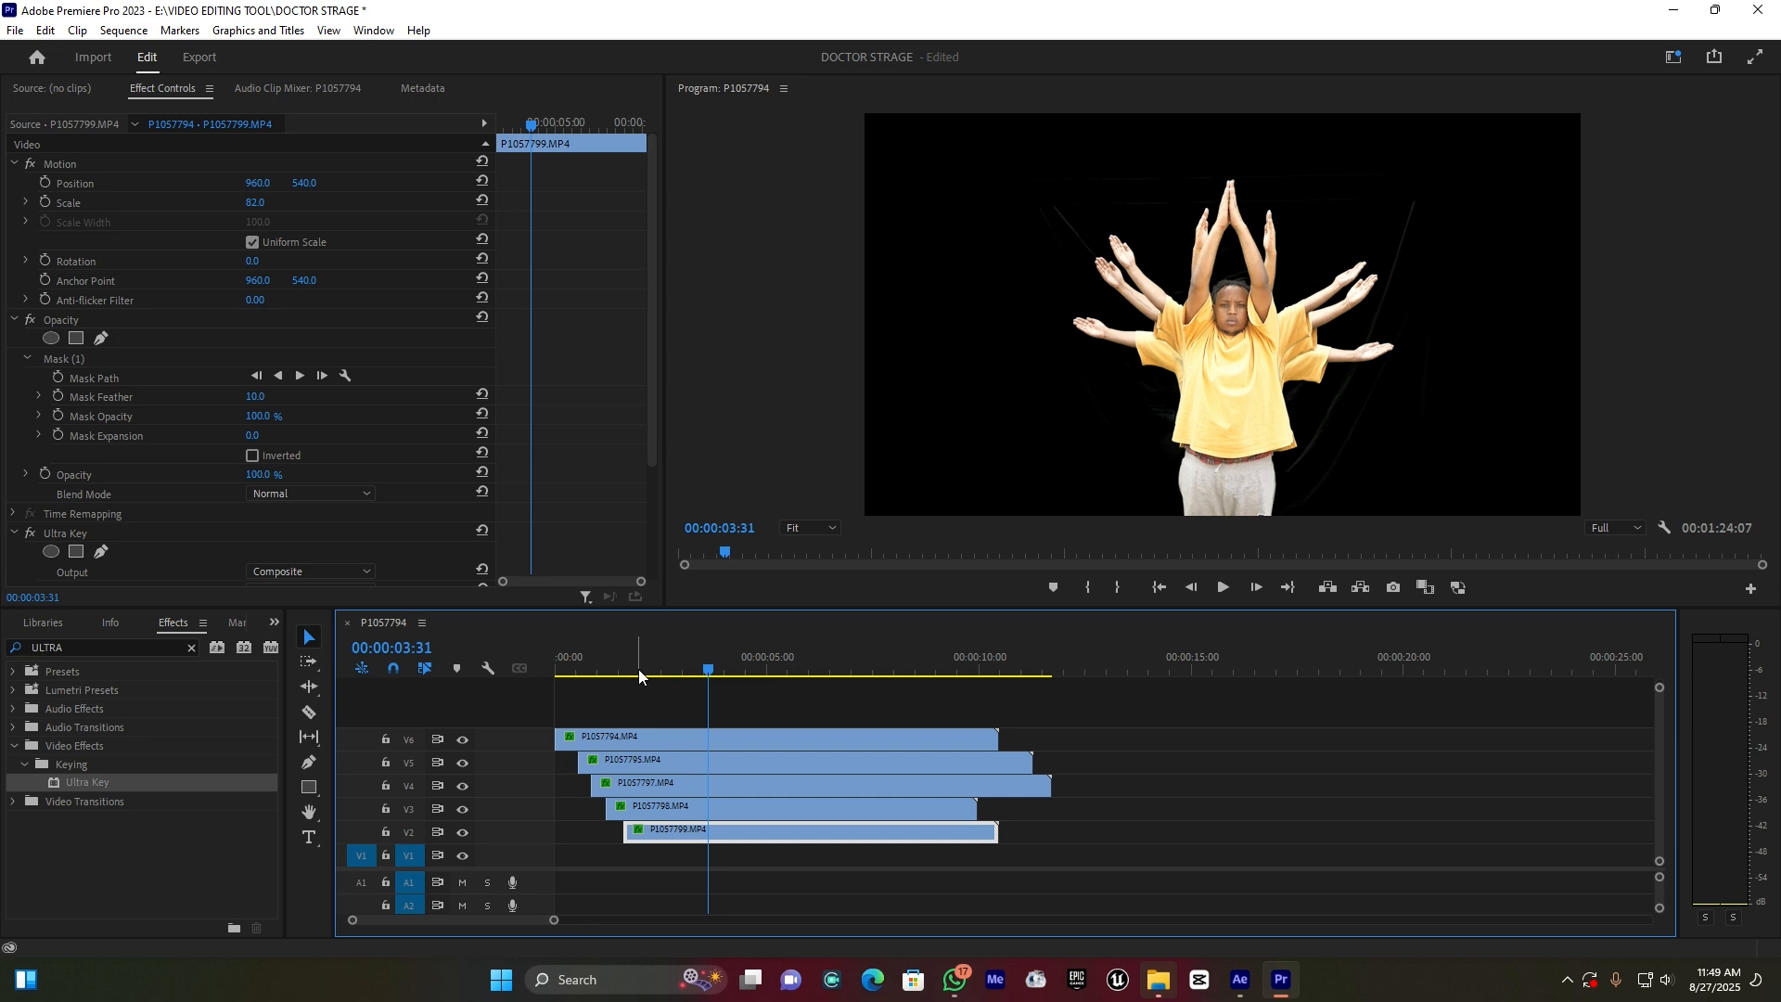
- Place P1057800.MP4 on V1 at the sequence start and set its Scale to 82
left_click_drag(558, 922, 867, 921)
left_click_drag(1214, 853, 584, 853)
left_click_drag(869, 921, 503, 921)
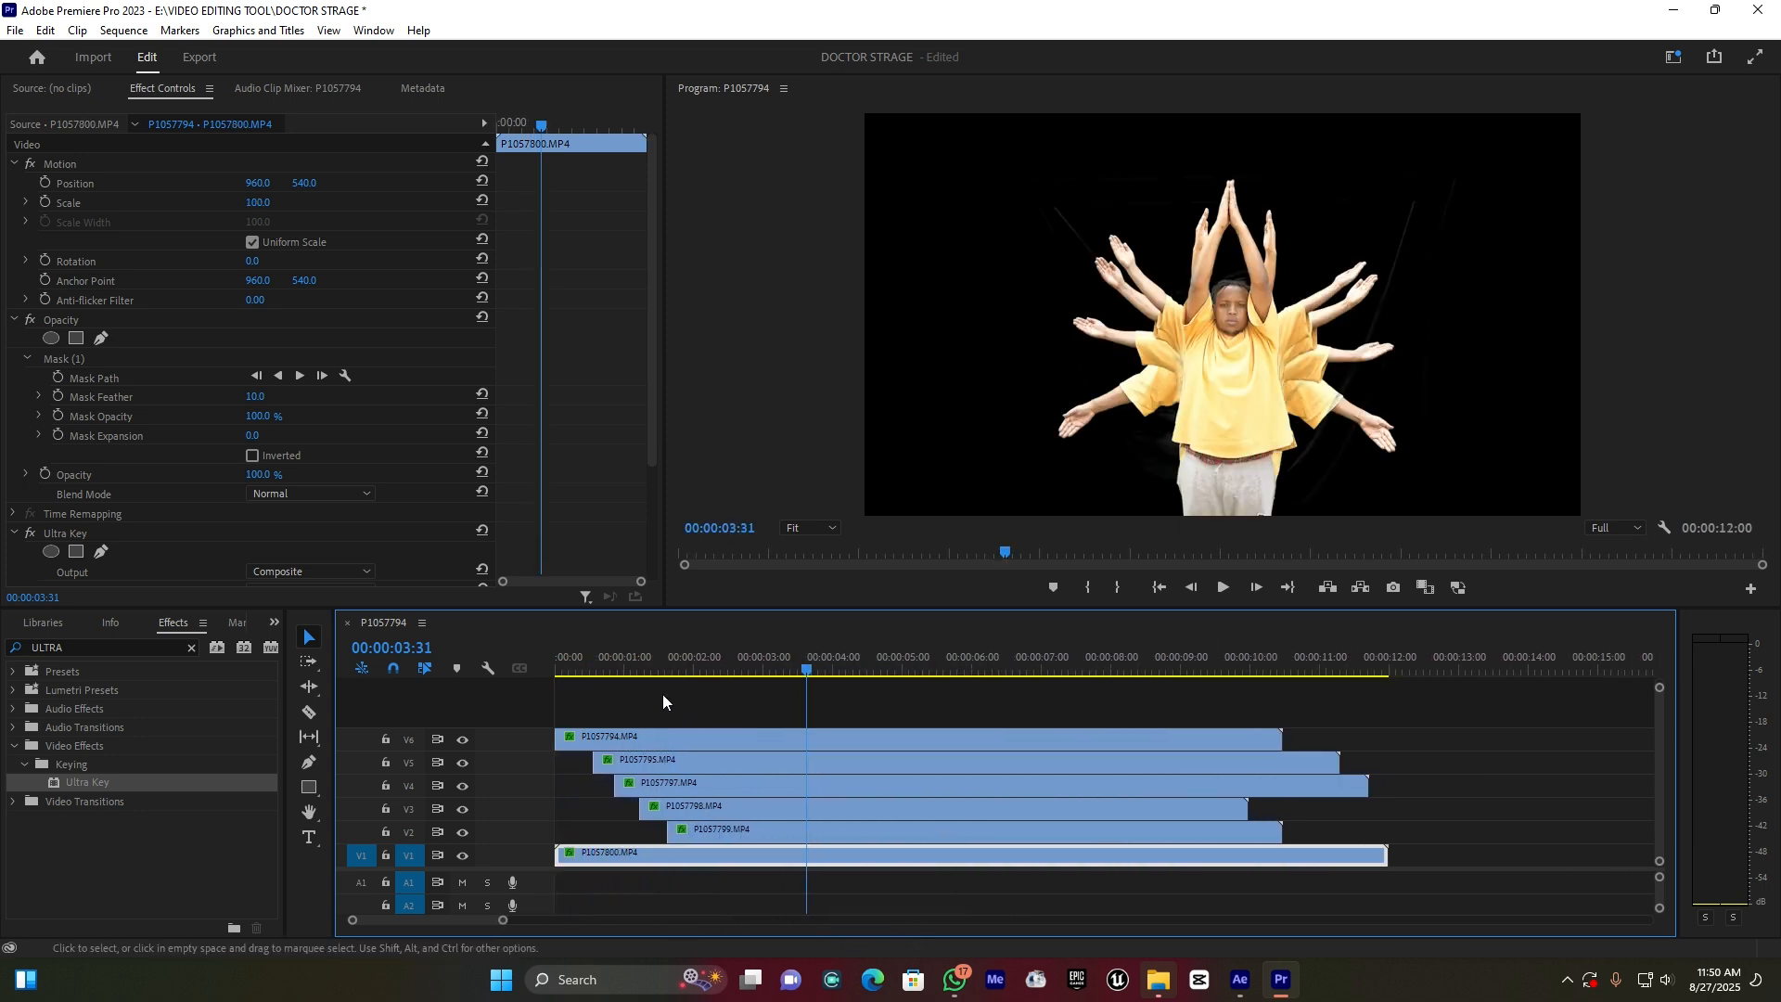
left_click_drag(610, 660, 783, 638)
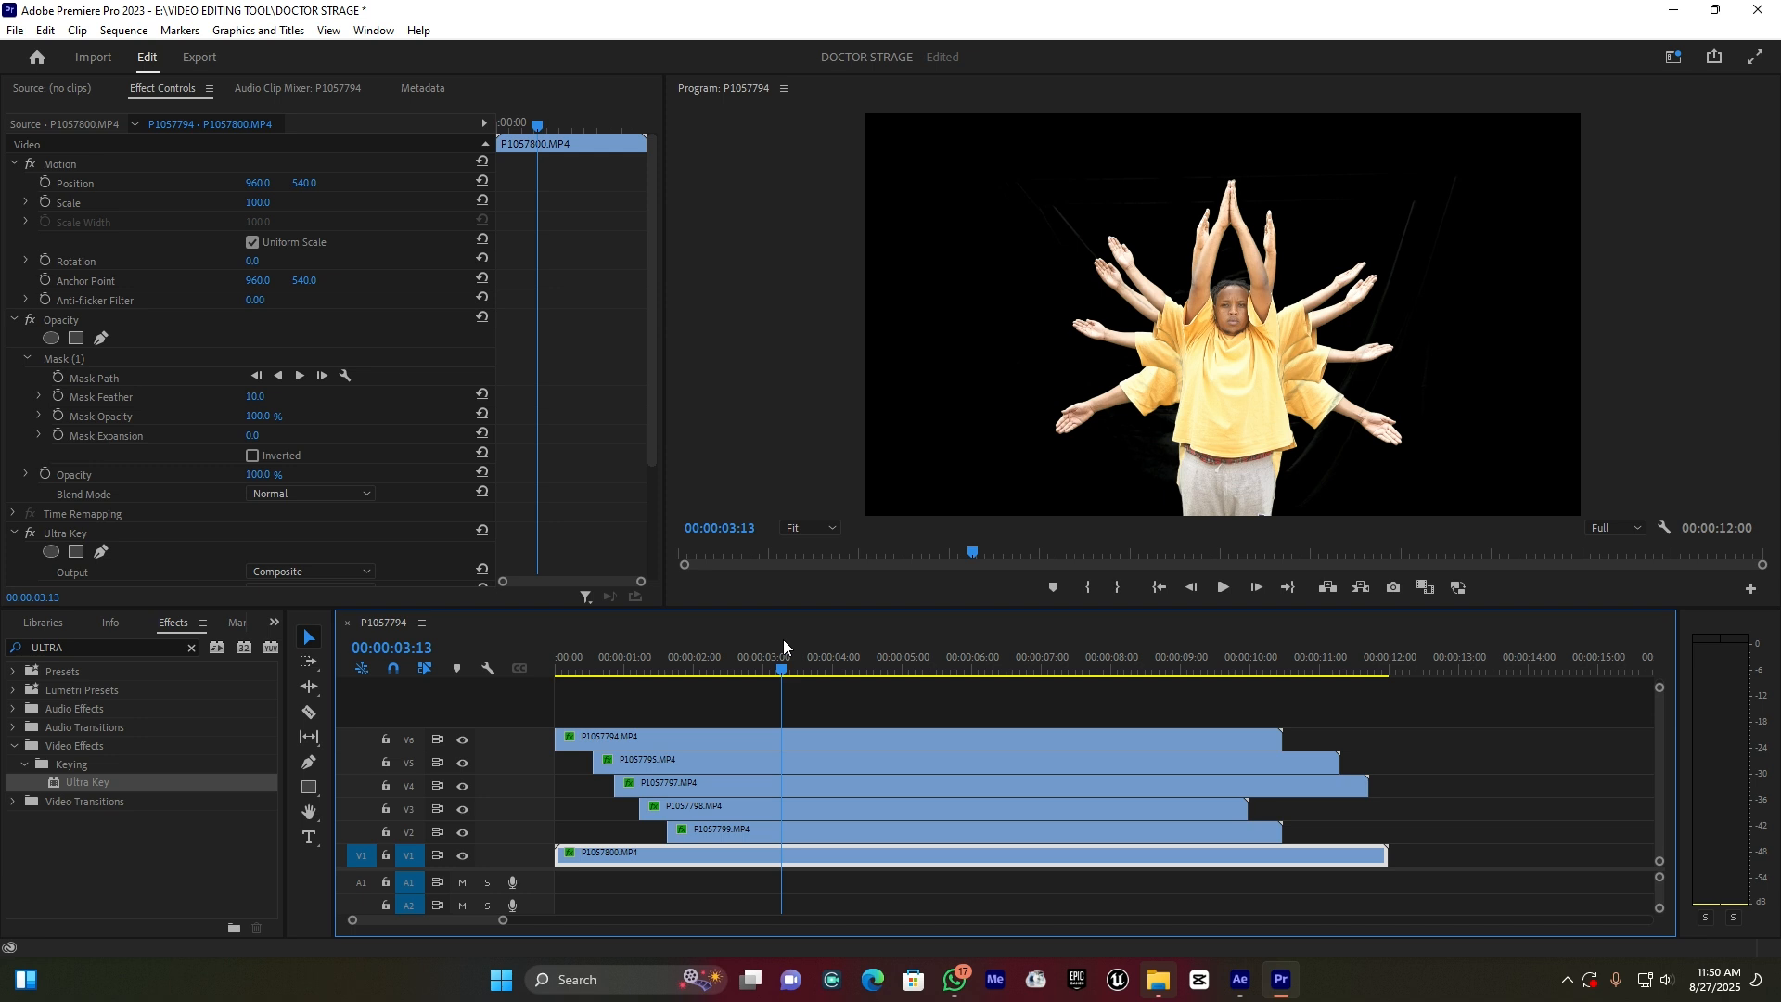
left_click(725, 852)
left_click(269, 203)
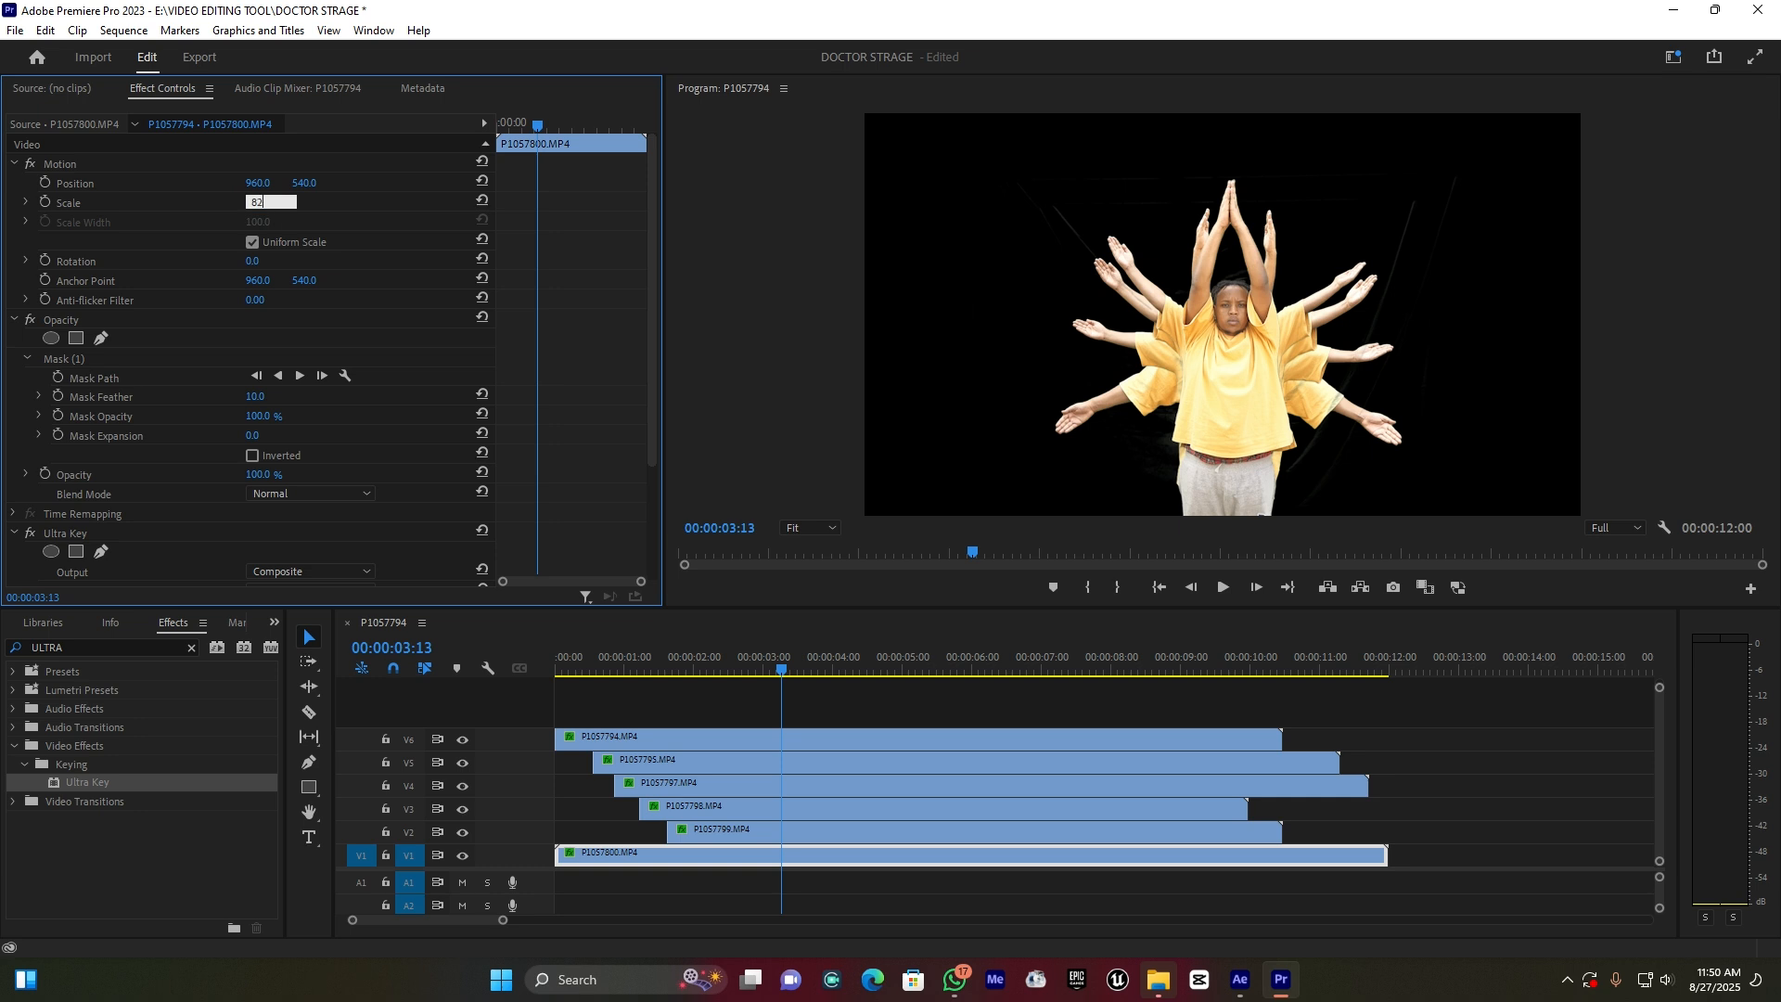
type("82")
key("Return")
- Set the vertical Position of P1057800.MP4 to 589 and P1057799.MP4 to 573, and lower P1057798.MP4 in the frame
left_click_drag(308, 184, 354, 184)
left_click(722, 831)
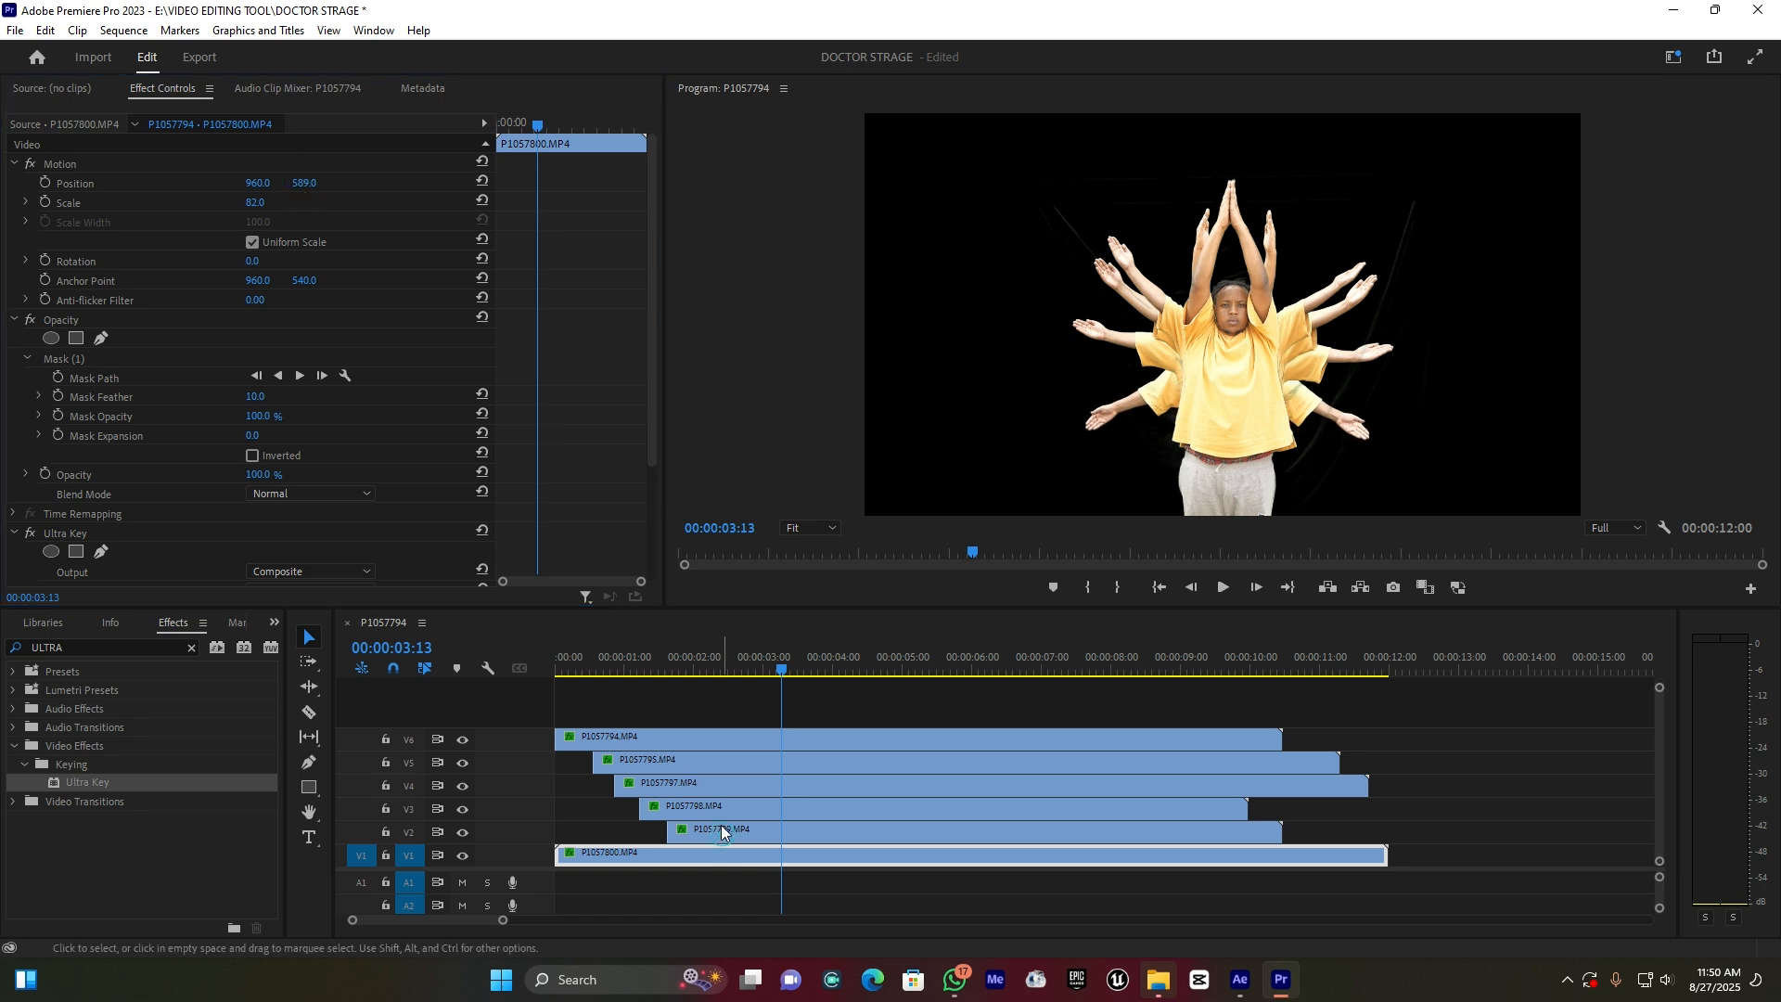
left_click_drag(305, 184, 336, 184)
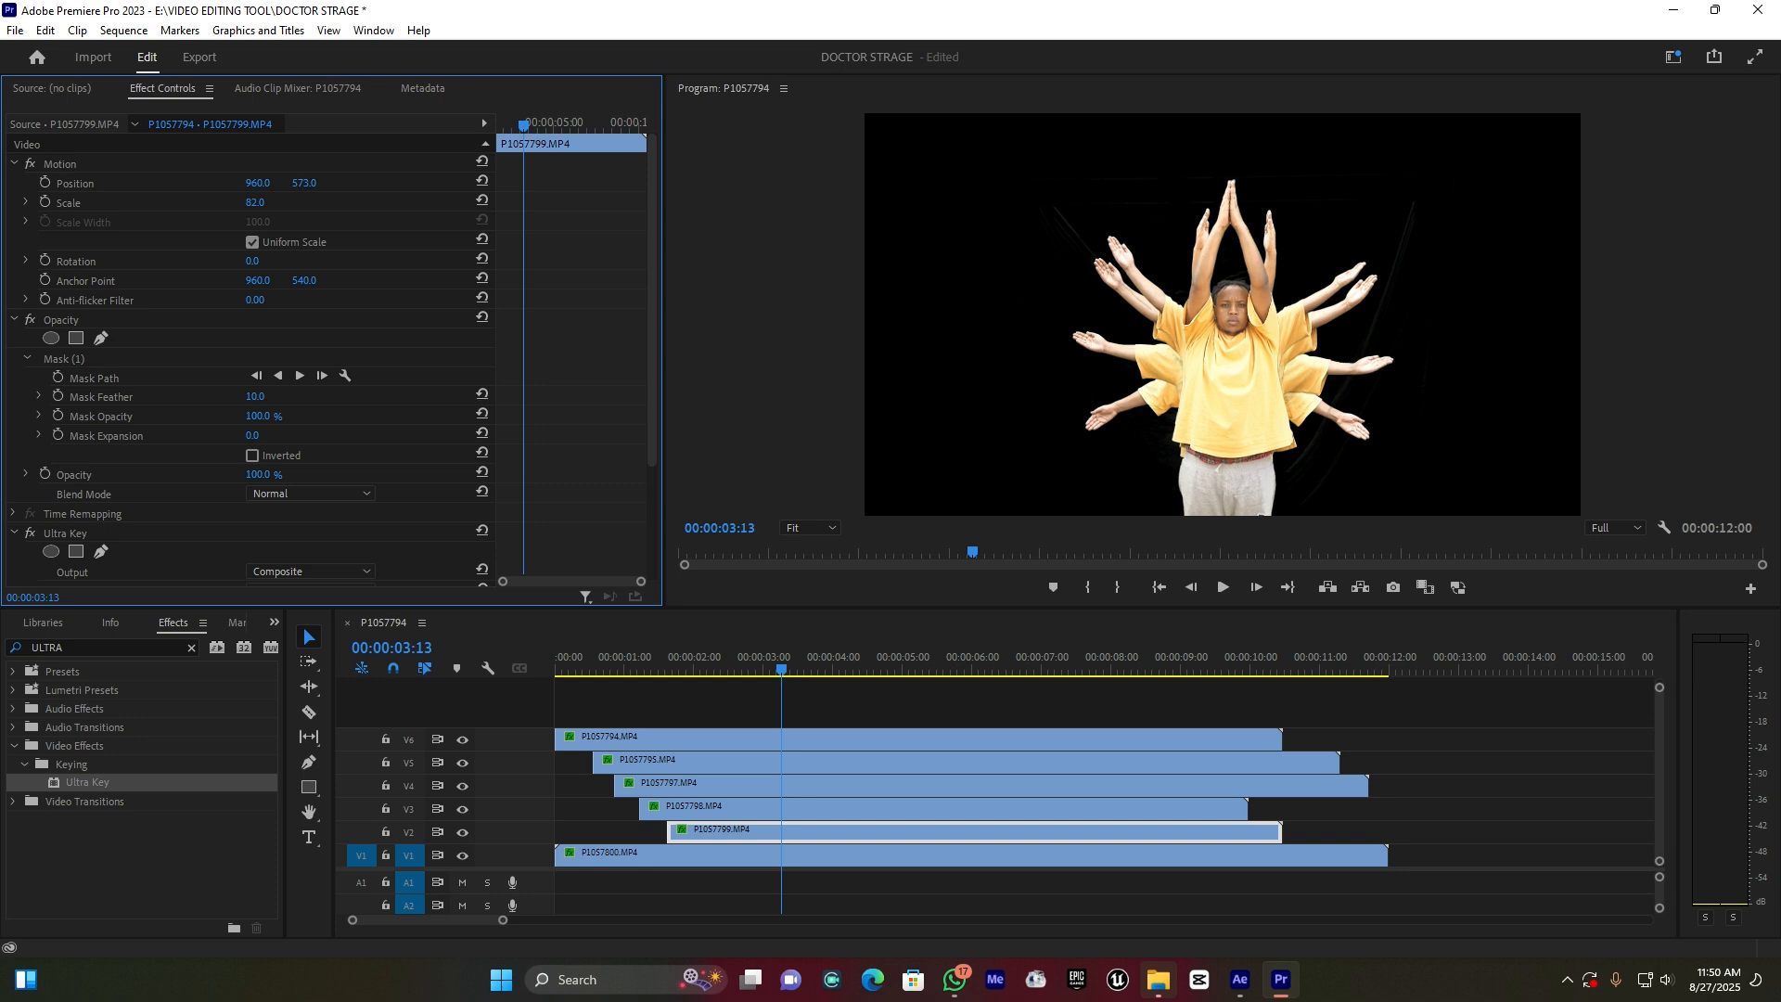
left_click(758, 811)
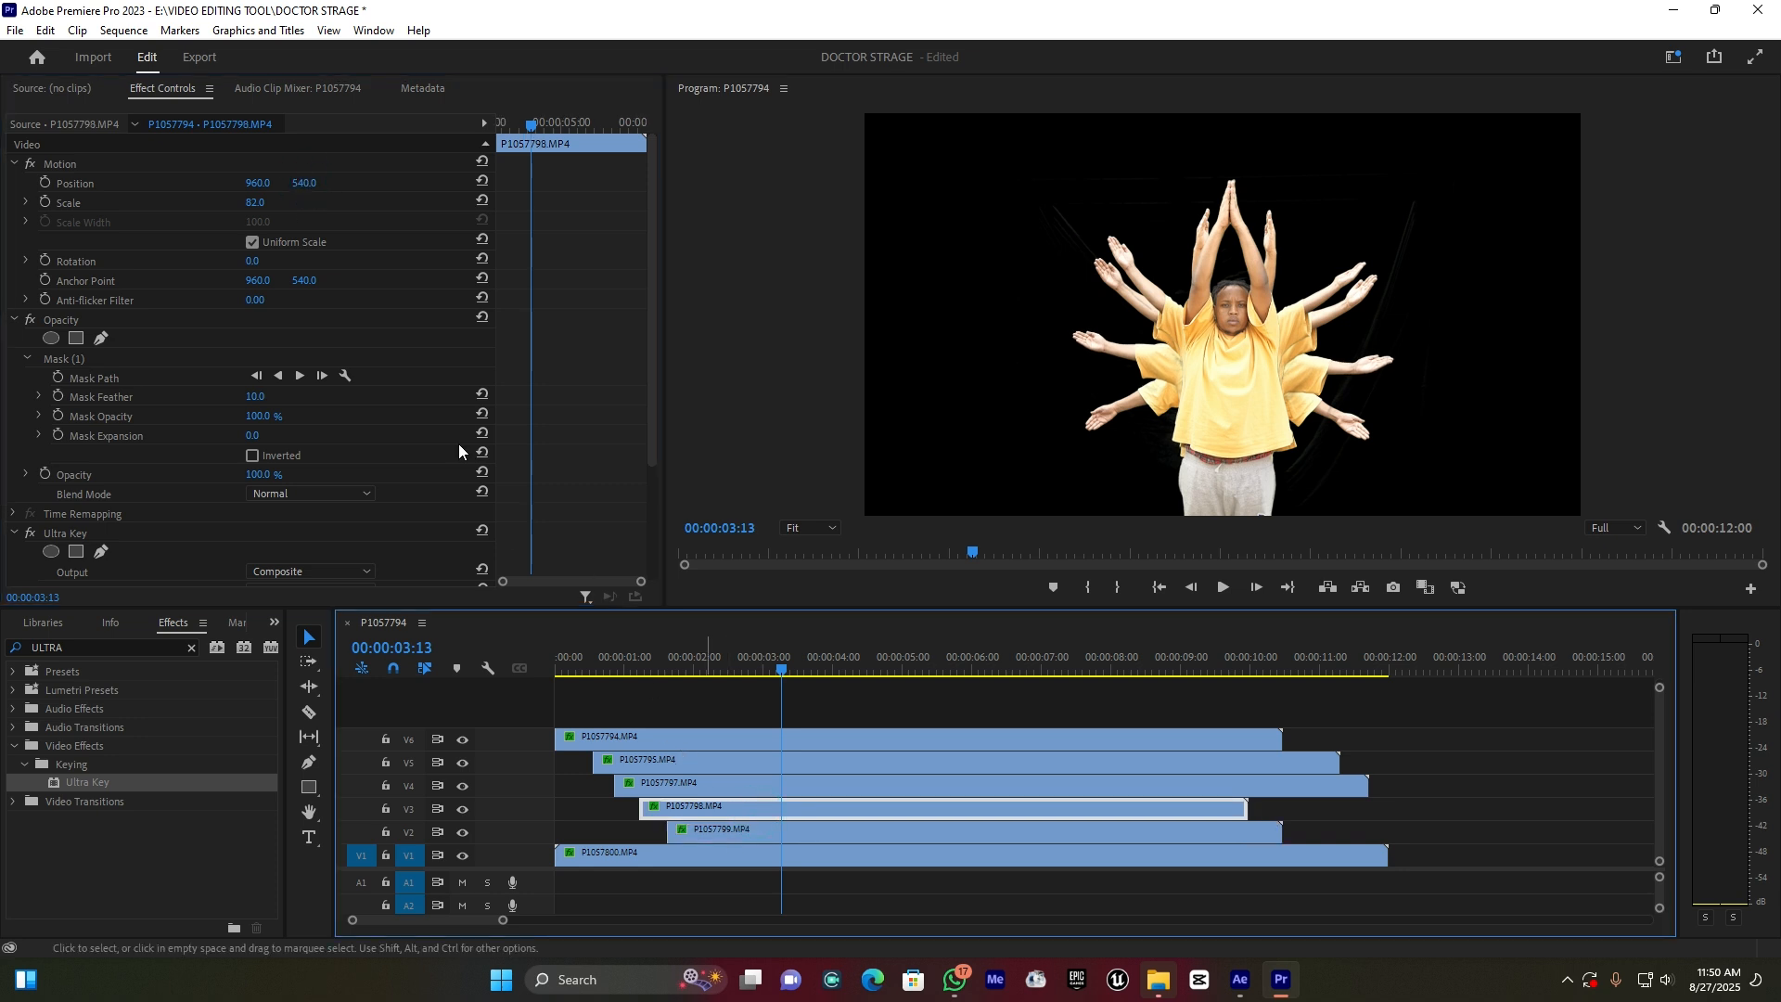
left_click(309, 185)
left_click_drag(304, 182, 319, 182)
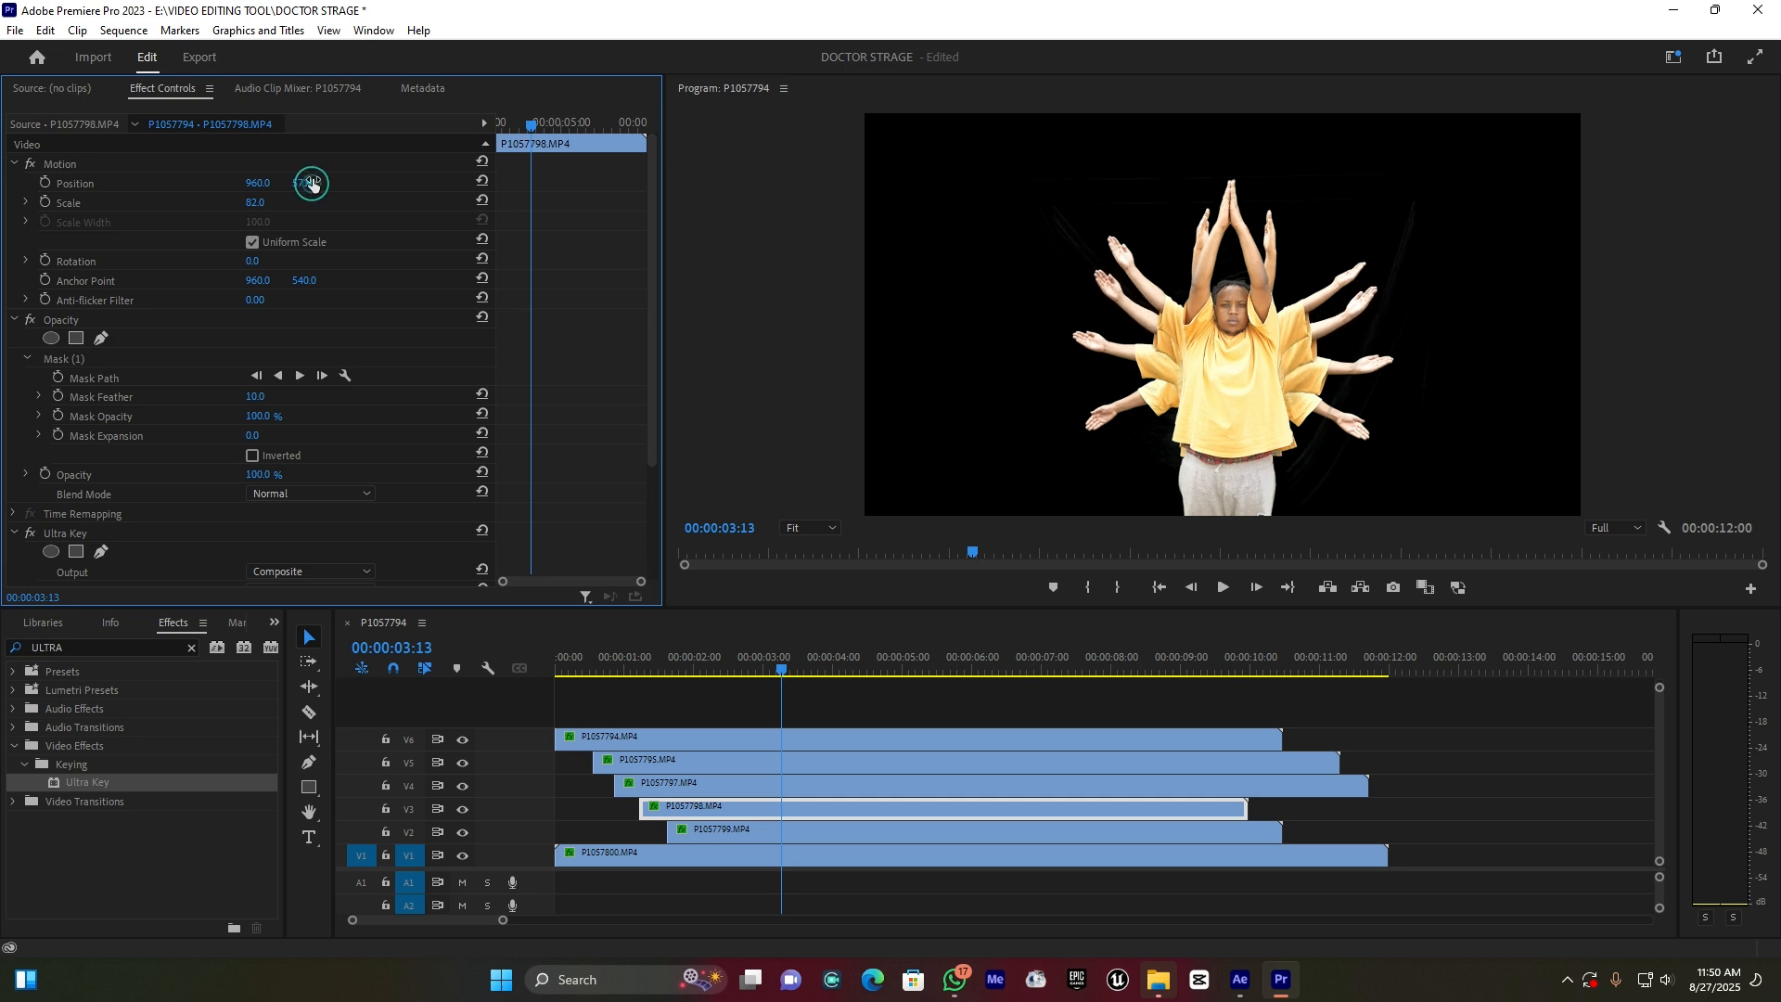
- Play the stacked sequence from near the start to check the multiple-arms effect, and return to the beginning
left_click(611, 660)
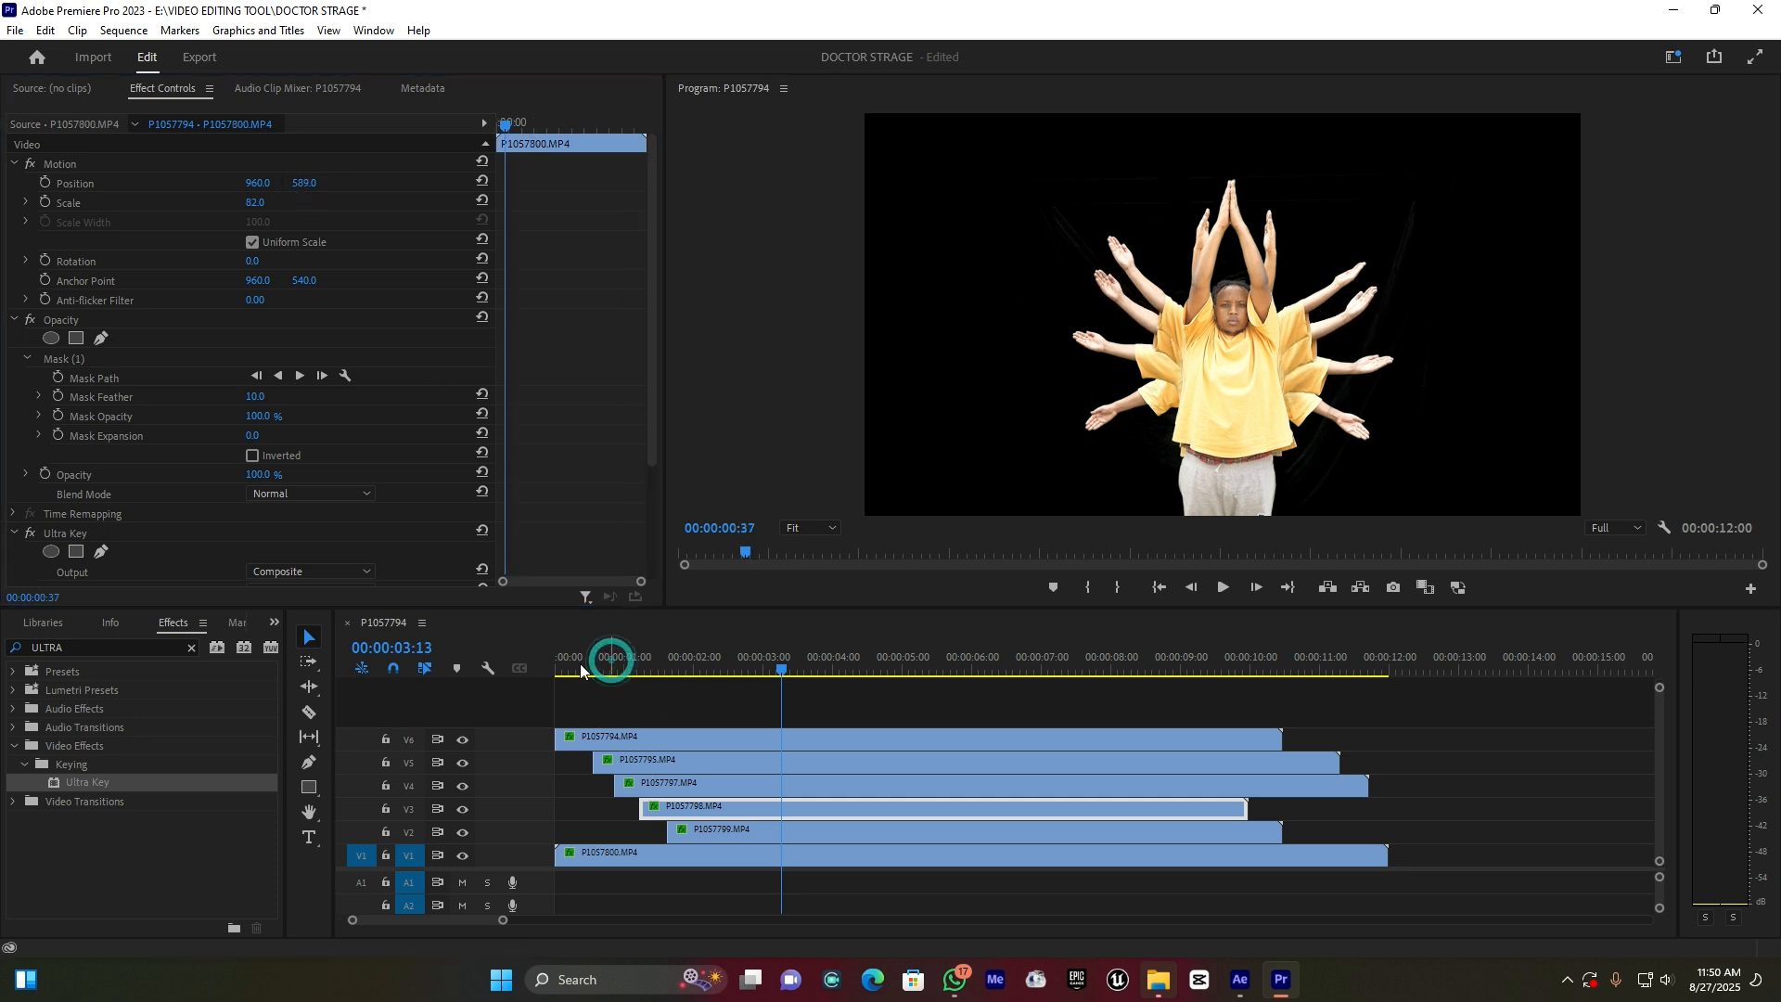
left_click_drag(582, 669, 572, 672)
key("space")
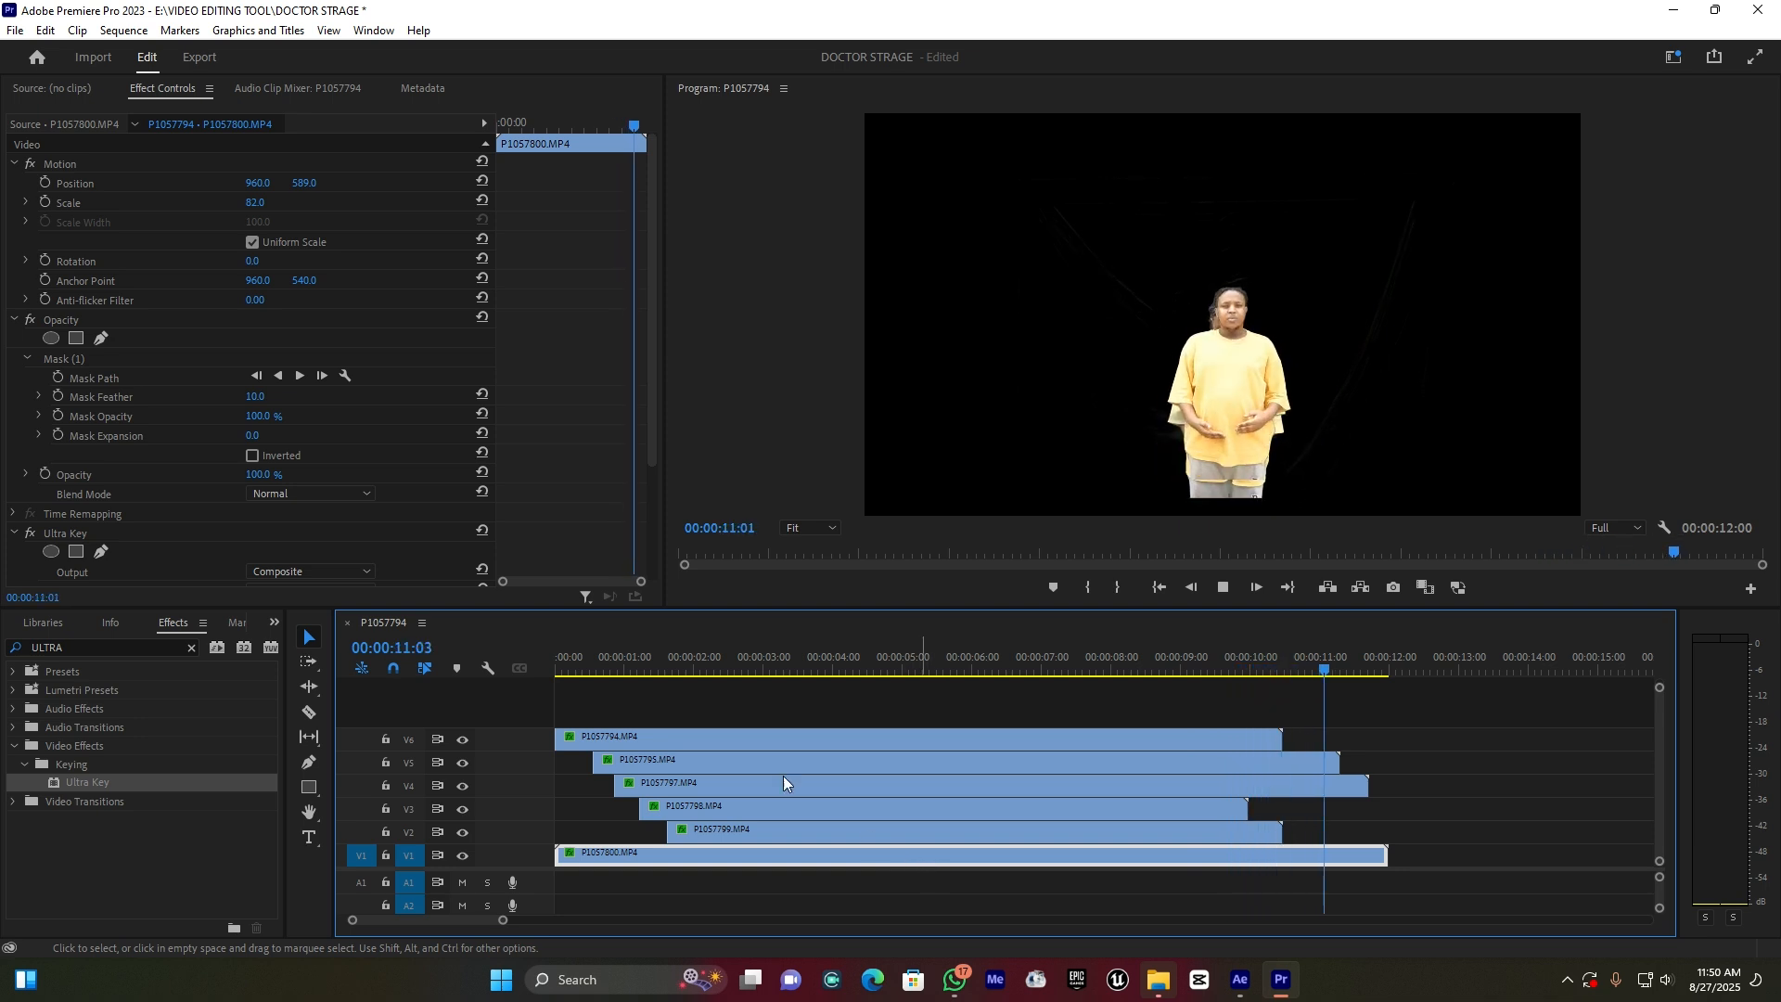
left_click_drag(659, 671, 536, 669)
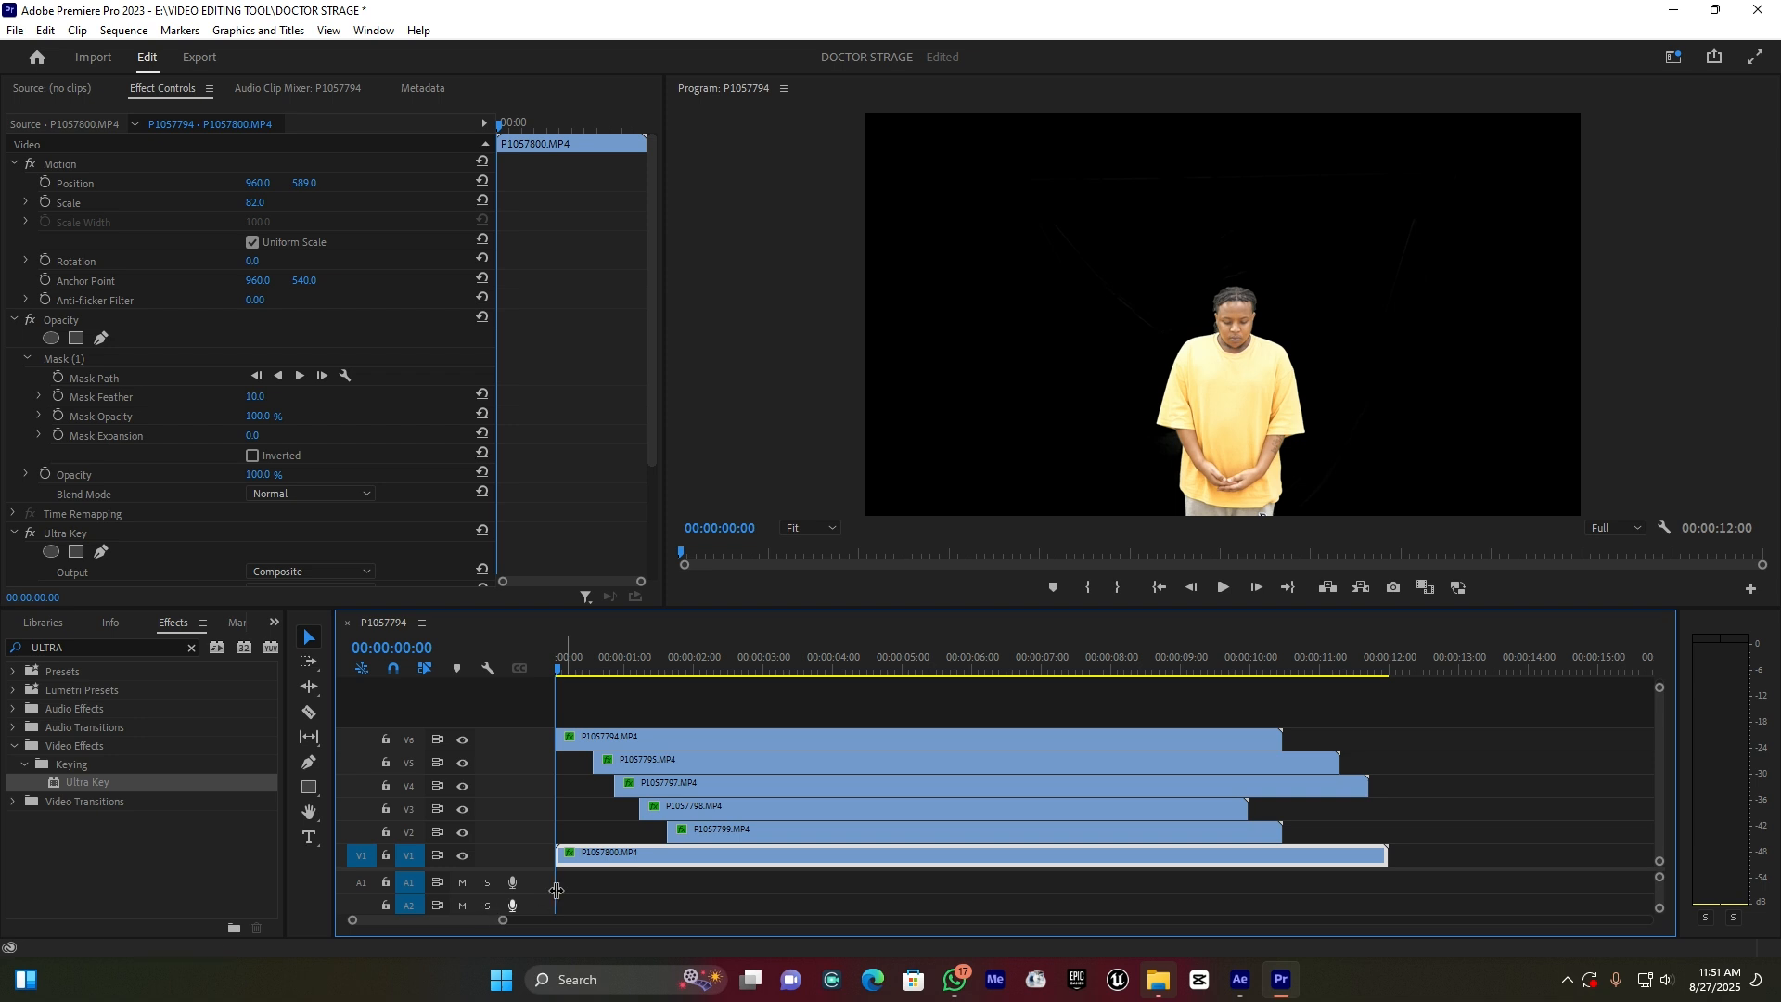
- Move all six stacked clips up one track to V2 through V7, leaving V1 empty
left_click_drag(642, 699, 801, 895)
left_click(801, 895)
left_click(776, 652)
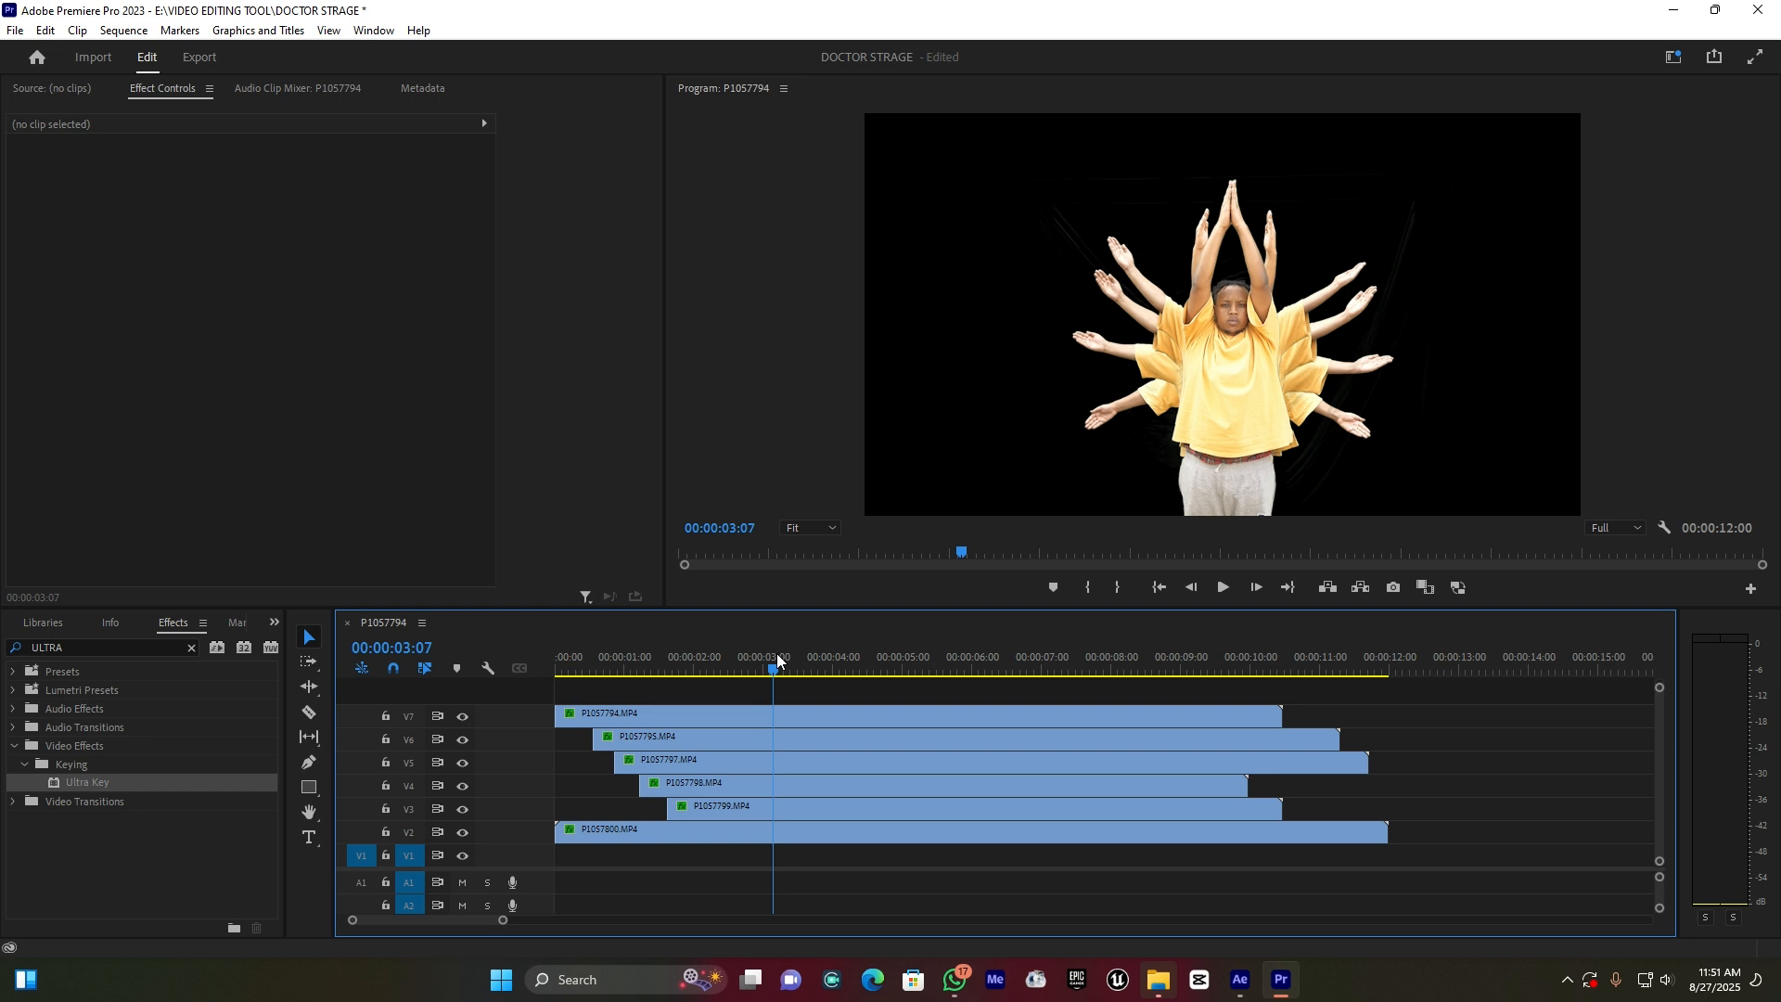
- Import the 1920-x-1080-nebula background image from HARVEST PRO > CHURCH NEWS > BACKGROUND PHOTO on Local Disk (H:)
key("ctrl+i")
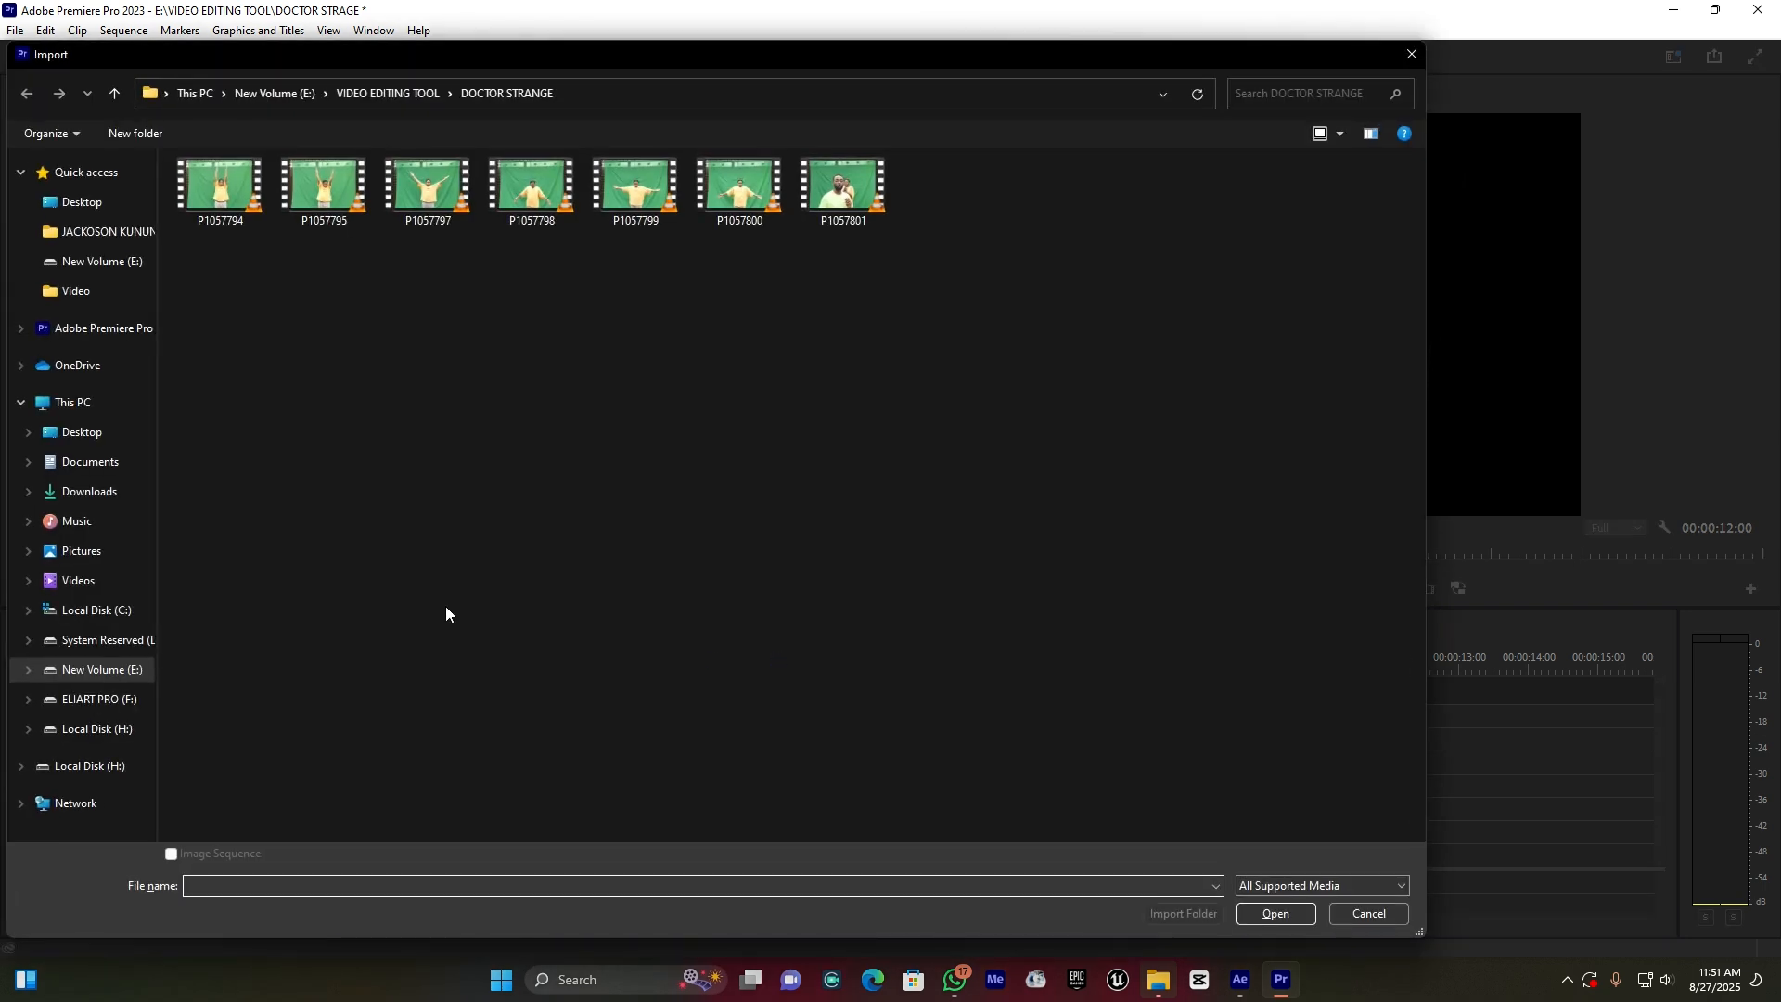
left_click(102, 700)
left_click(102, 729)
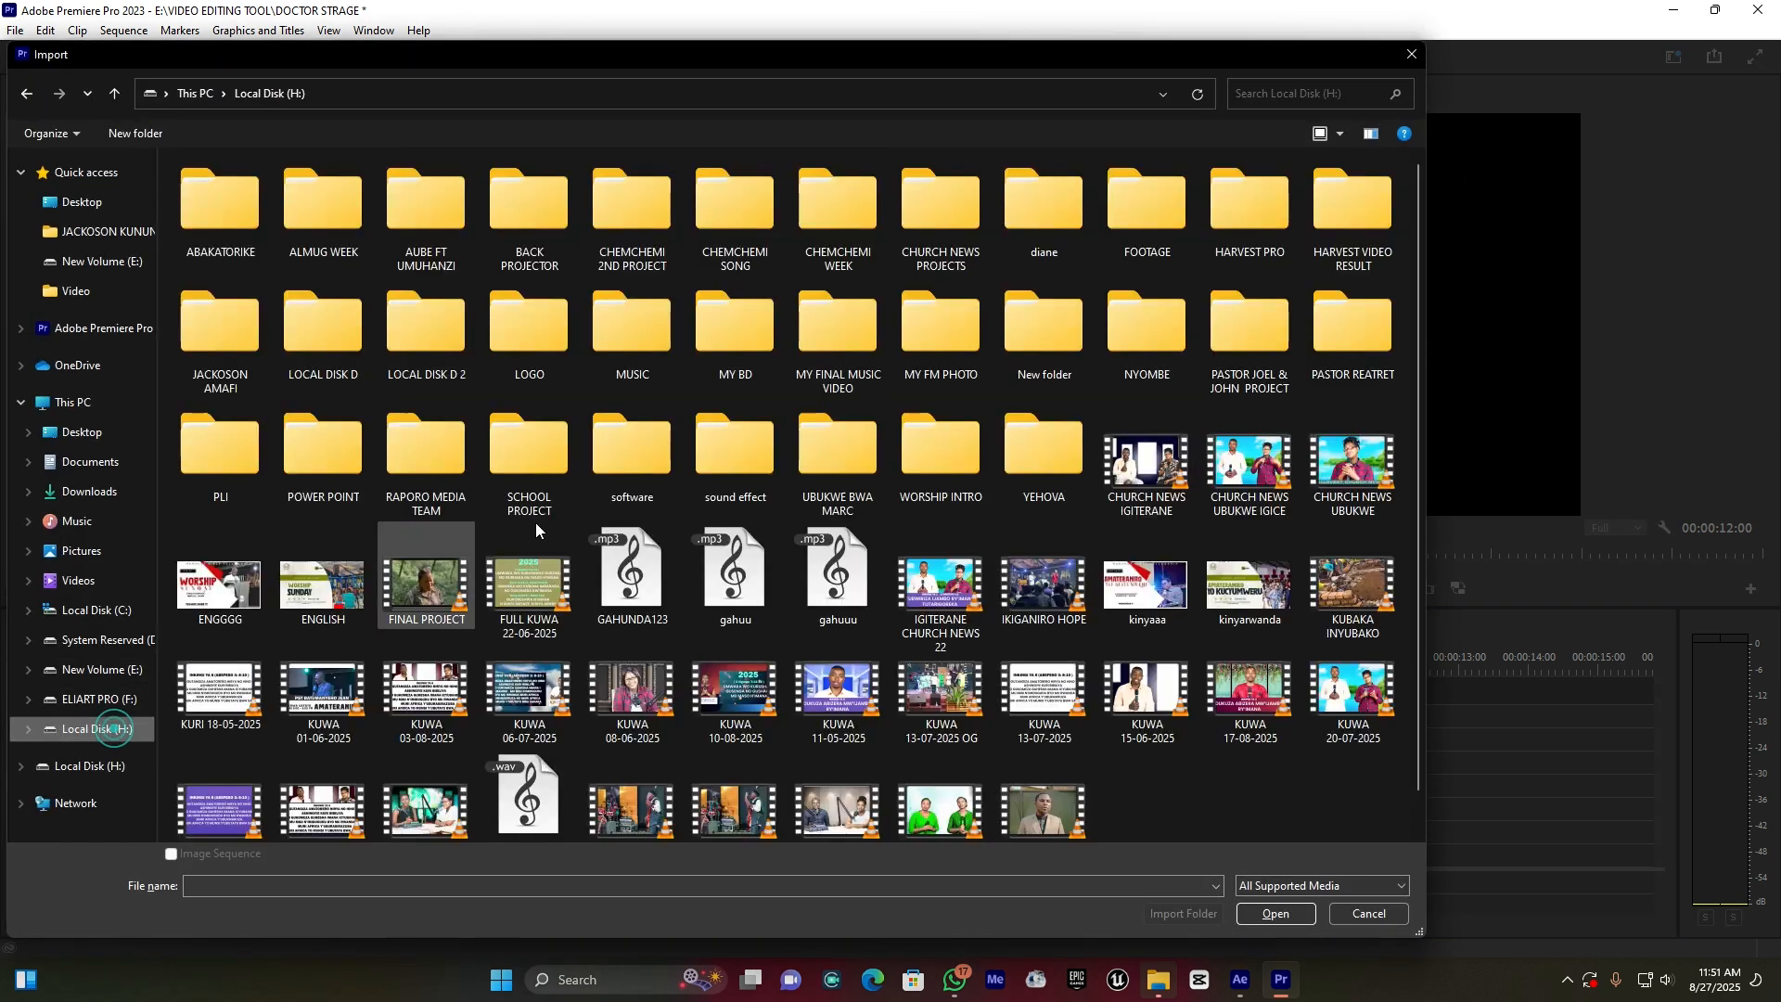
left_click(1052, 454)
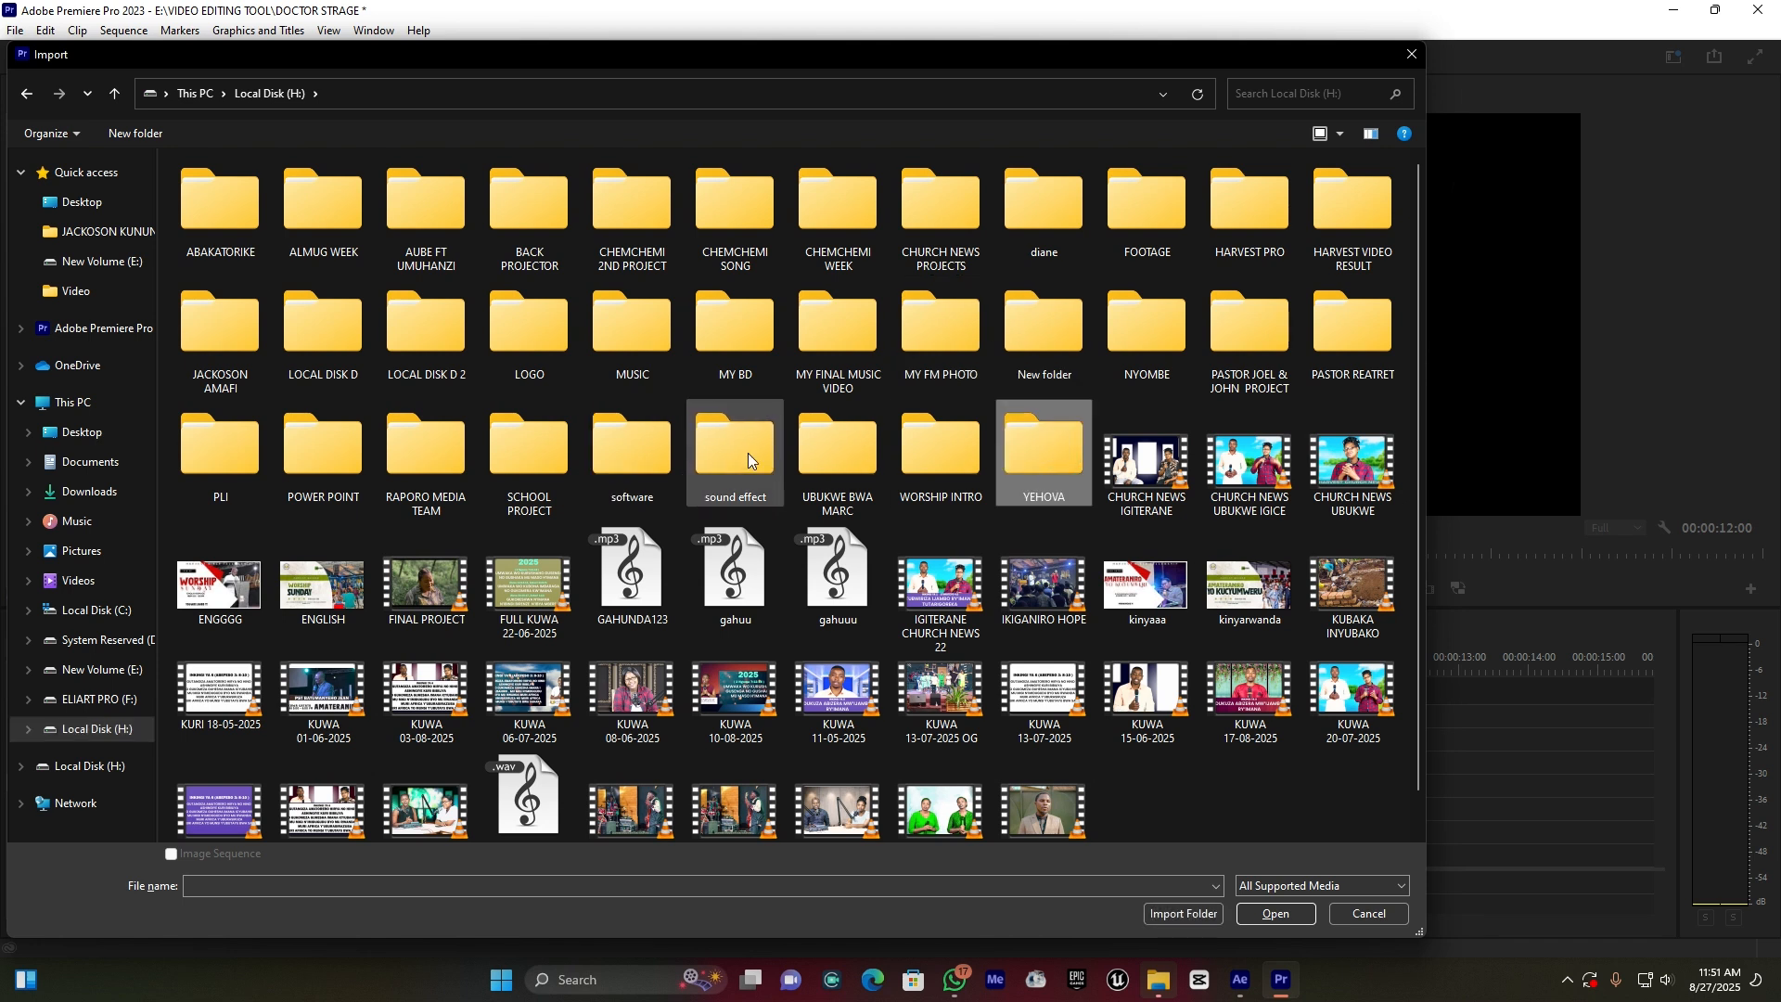
double_click(1204, 224)
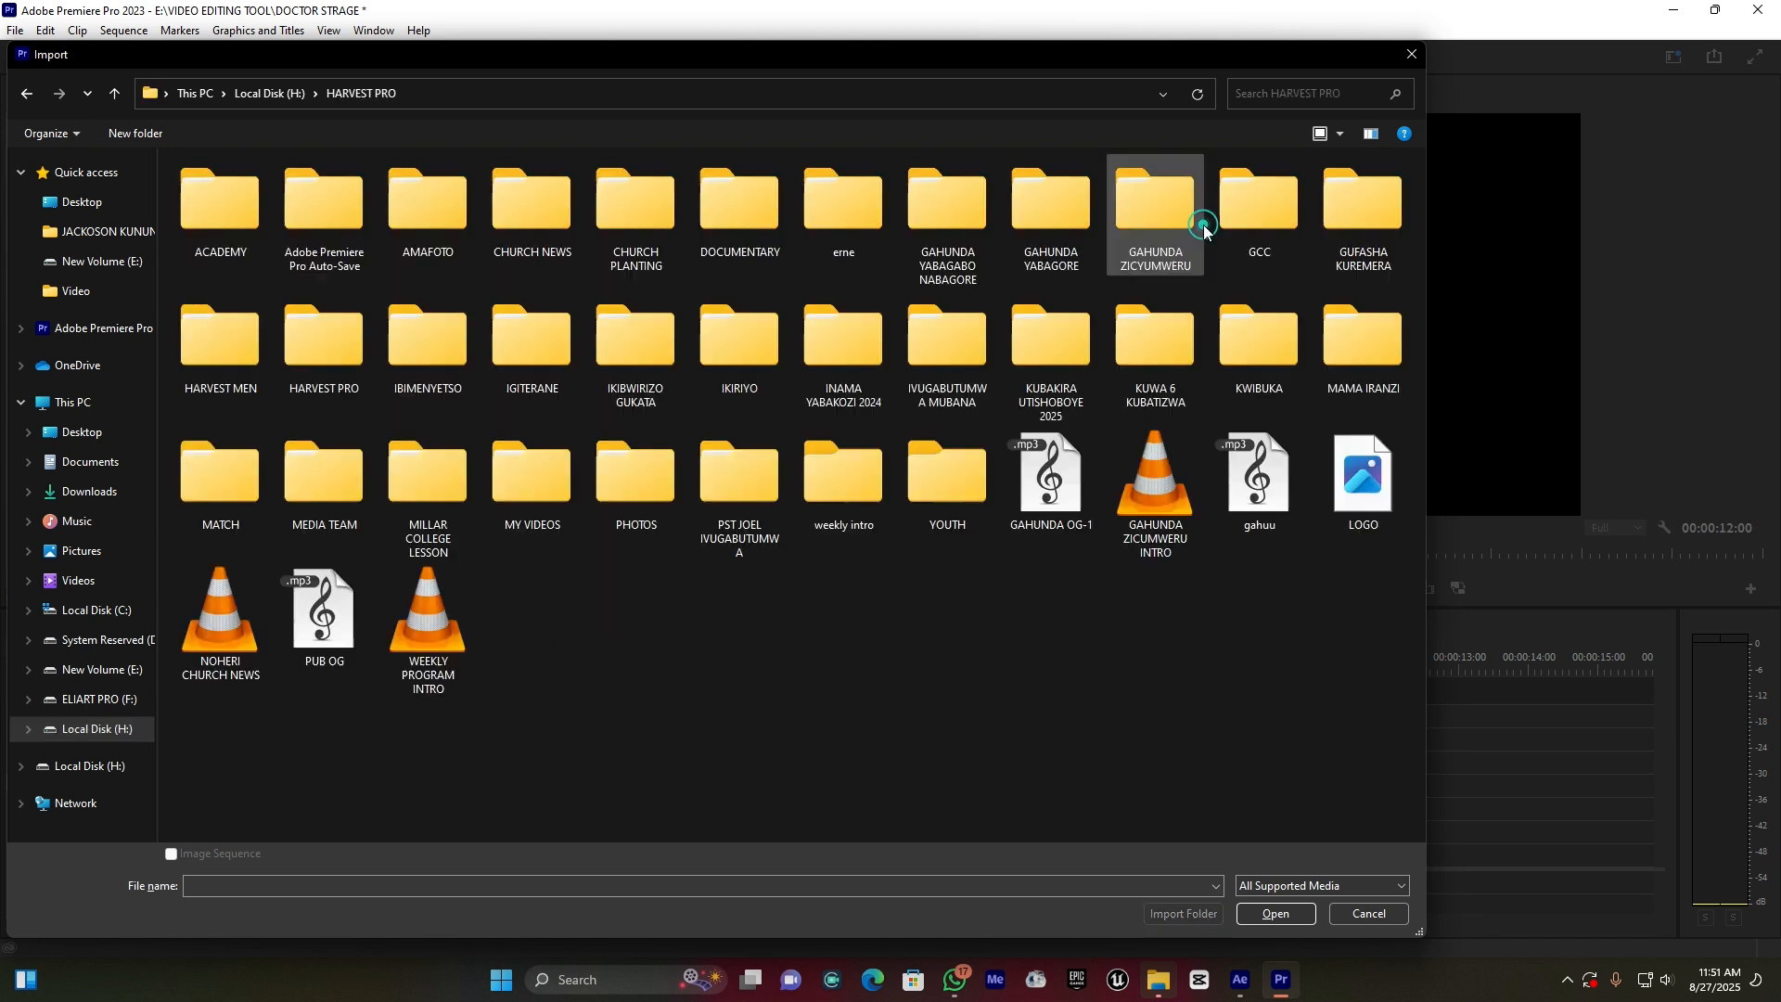
double_click(326, 360)
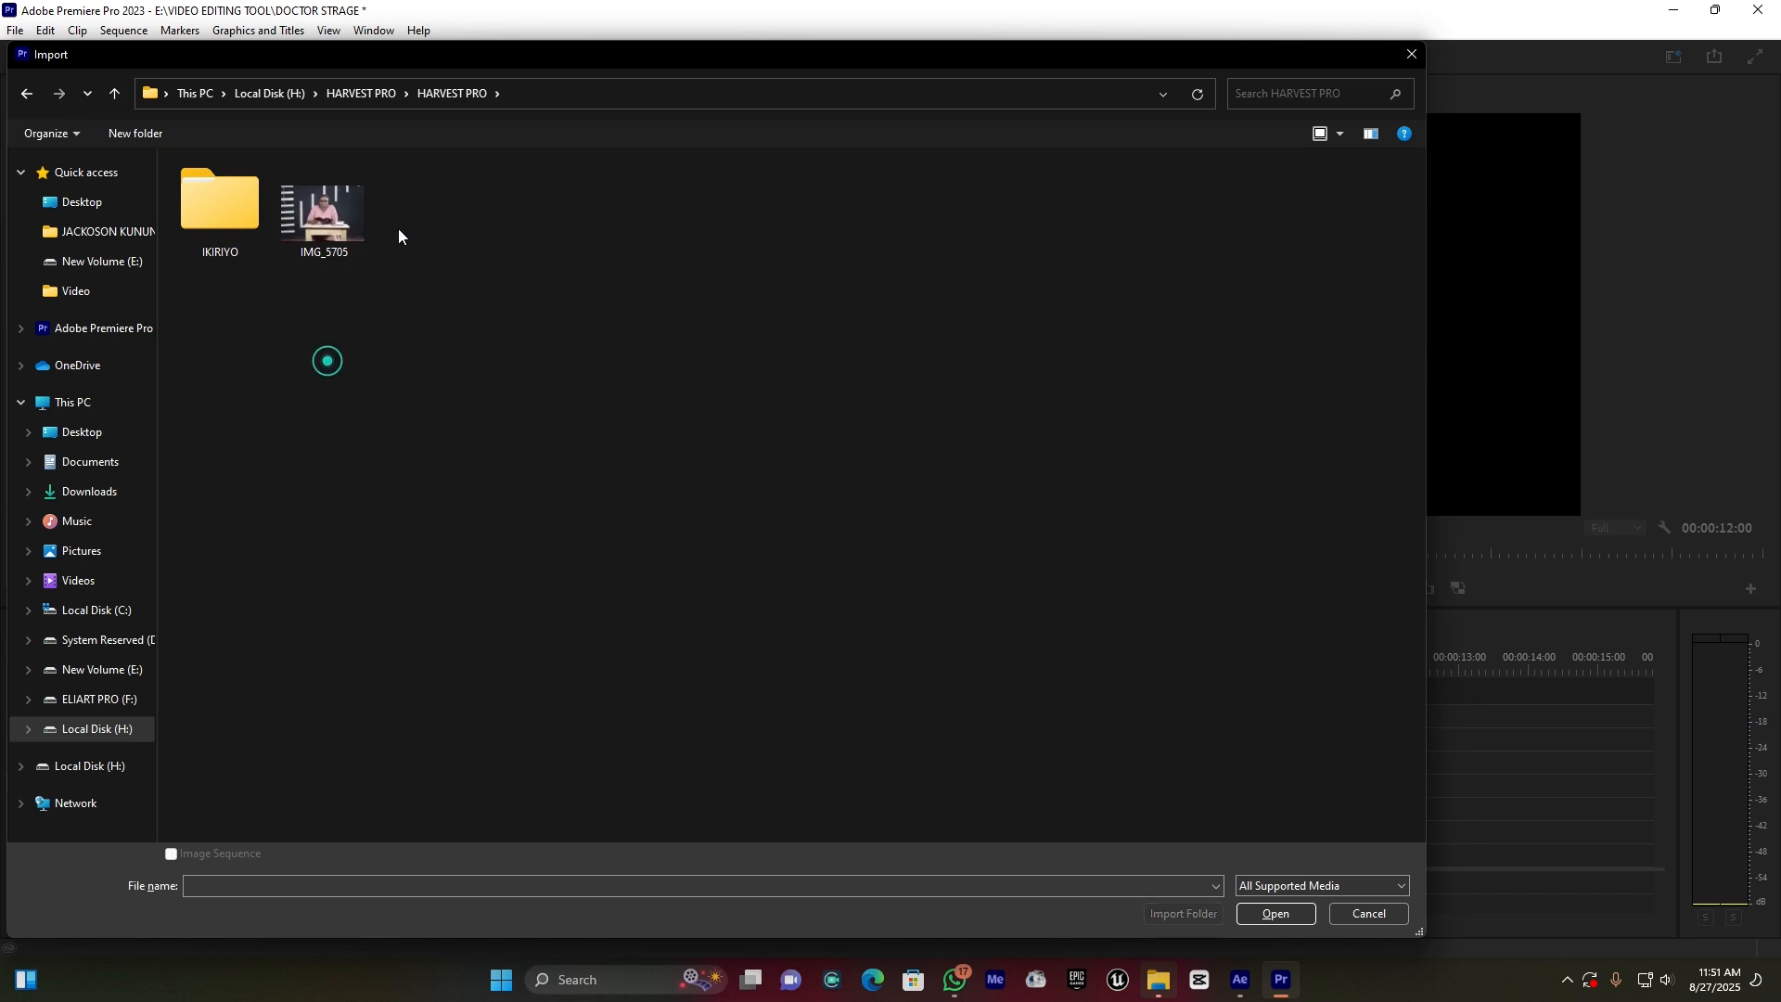
key("alt+Left")
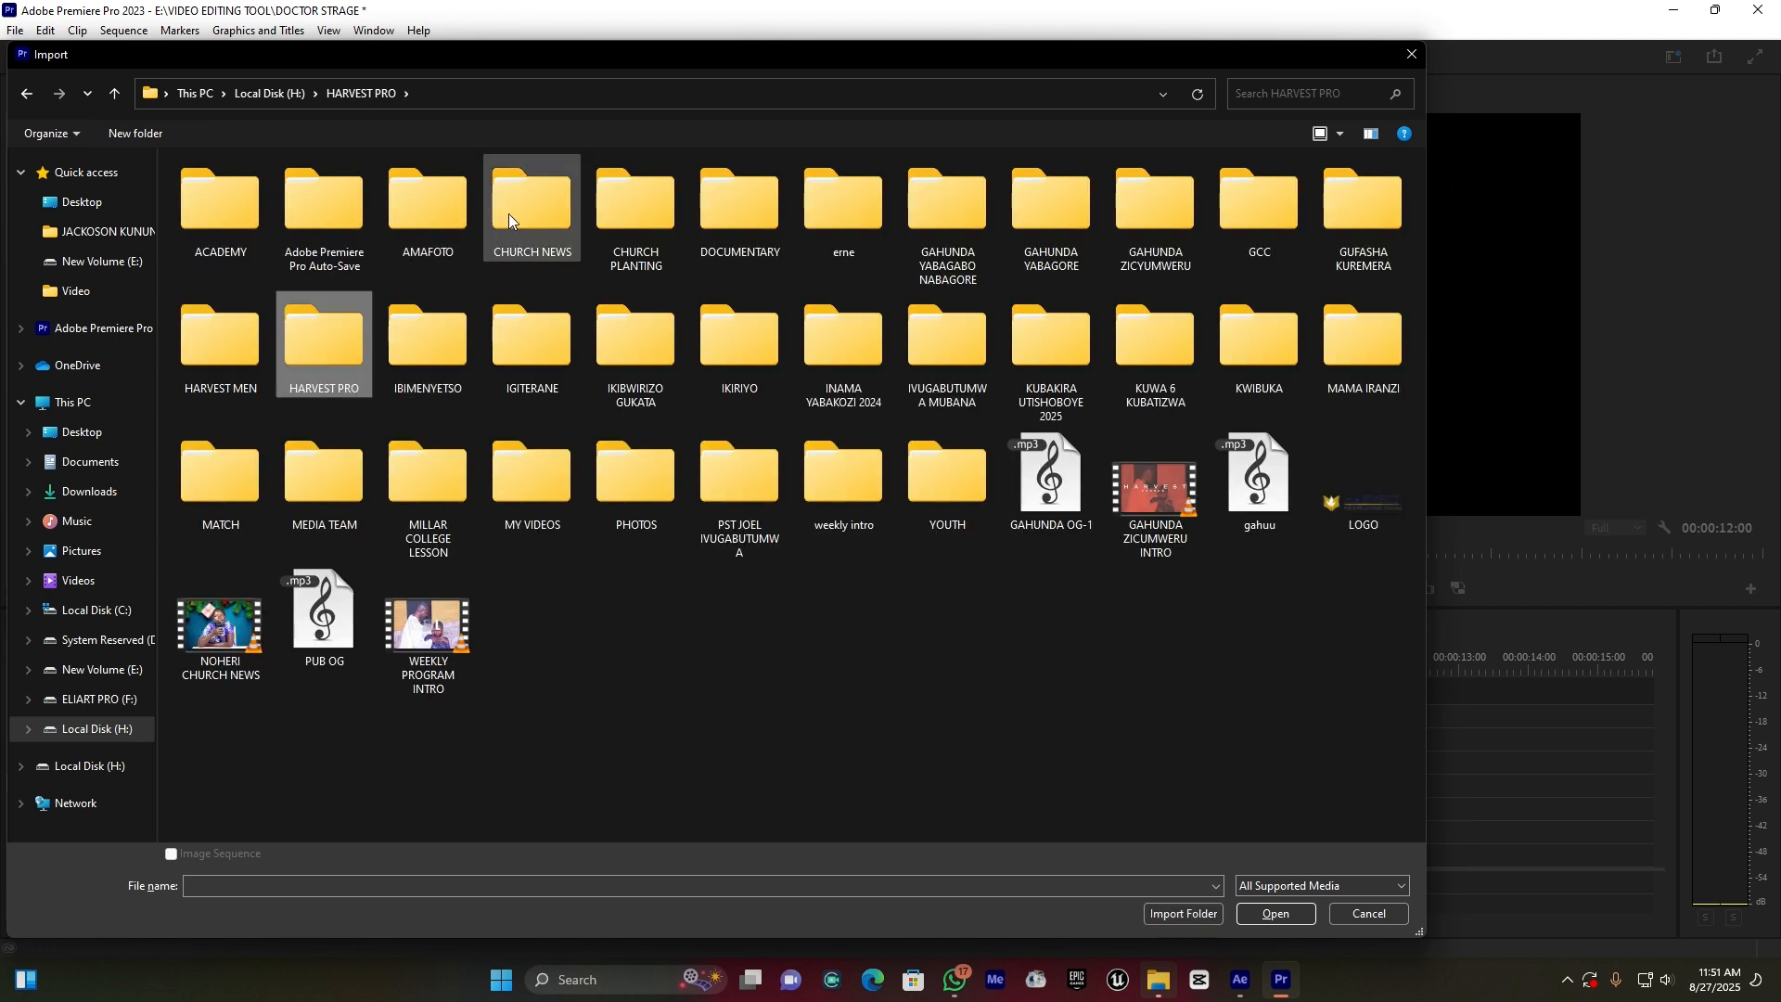
left_click(518, 213)
double_click(518, 213)
double_click(453, 215)
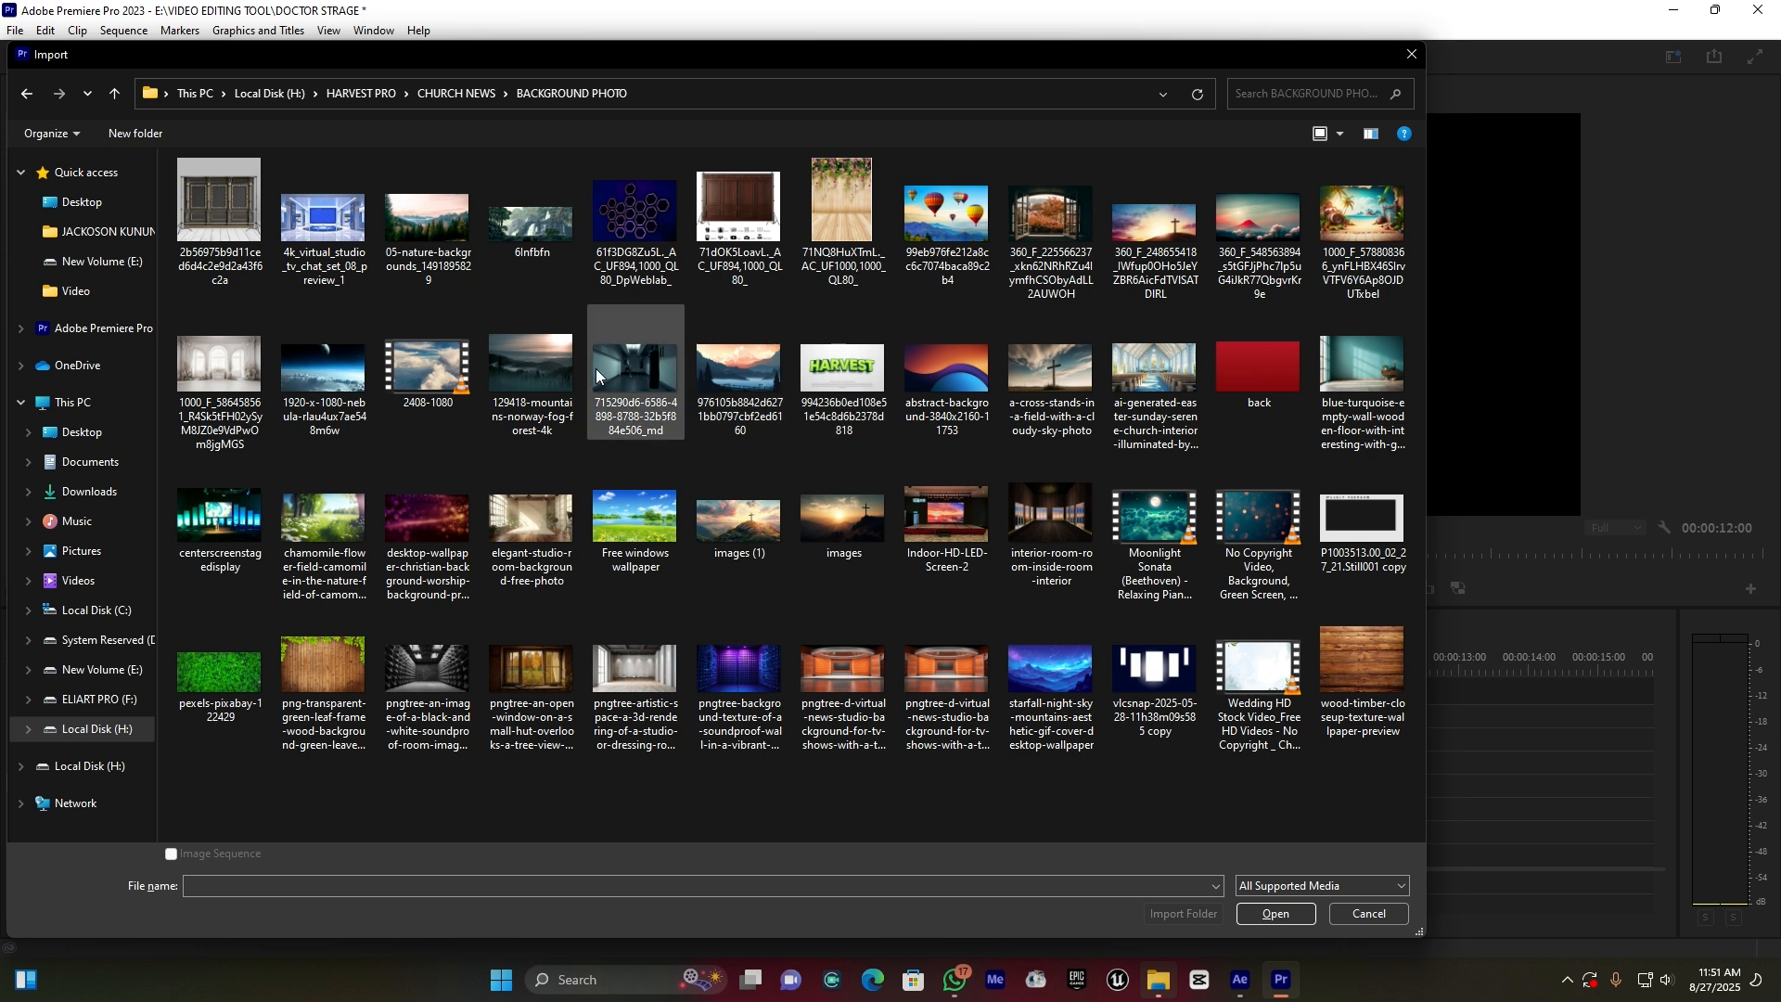
double_click(314, 368)
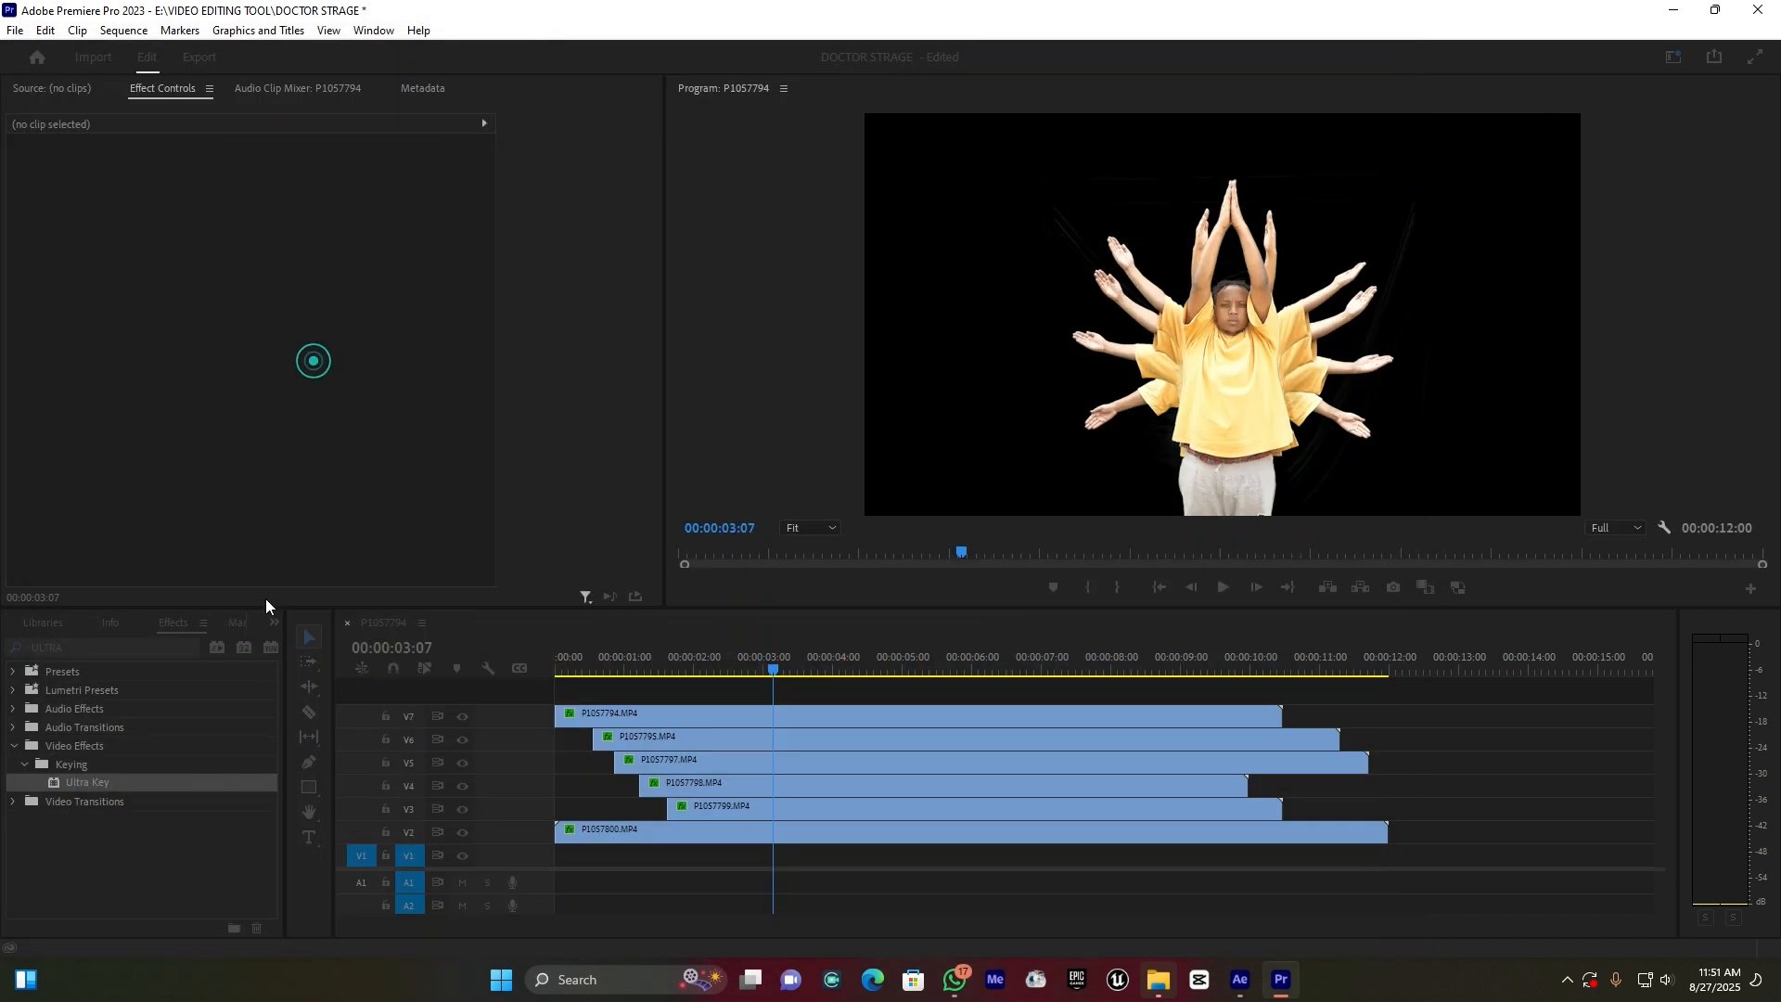
- Place the nebula image on V1 beneath the stacked clips and preview the composite at 00:00:02:23
left_click_drag(70, 725, 823, 855)
key("space")
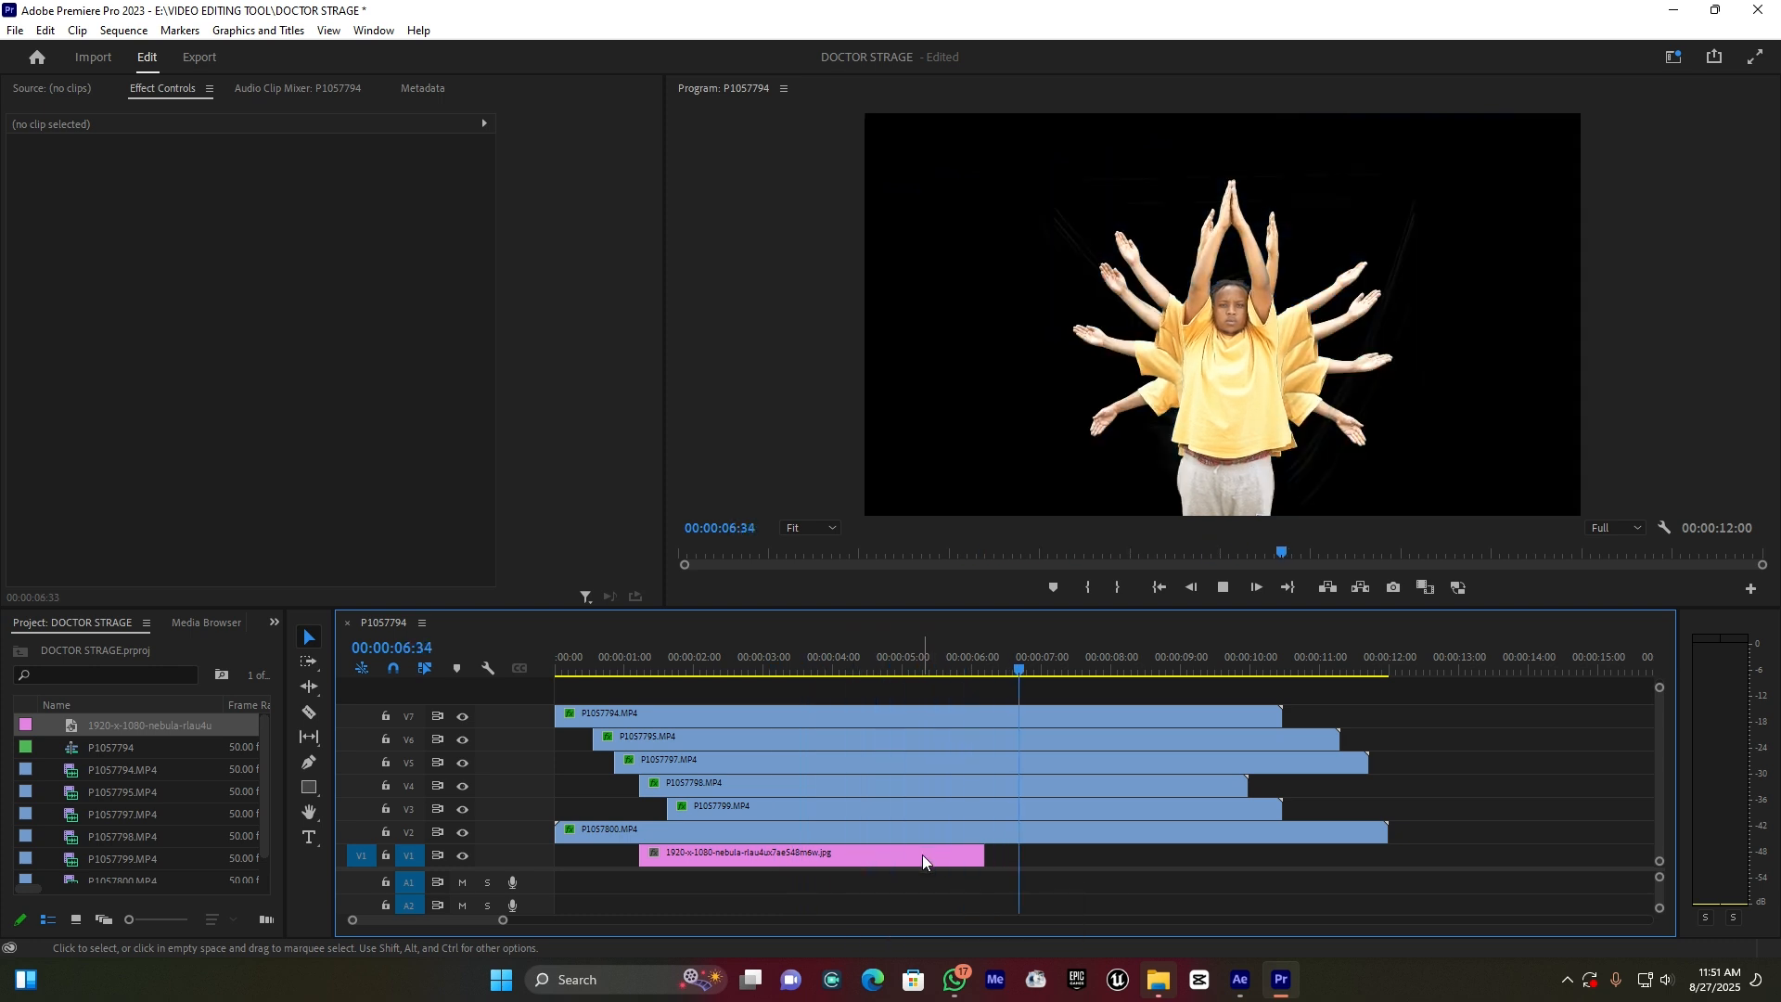
key("space")
left_click(727, 657)
- Extend both ends of the nebula image on V1 to span from the sequence start to the end of P1057800.MP4
left_click(727, 854)
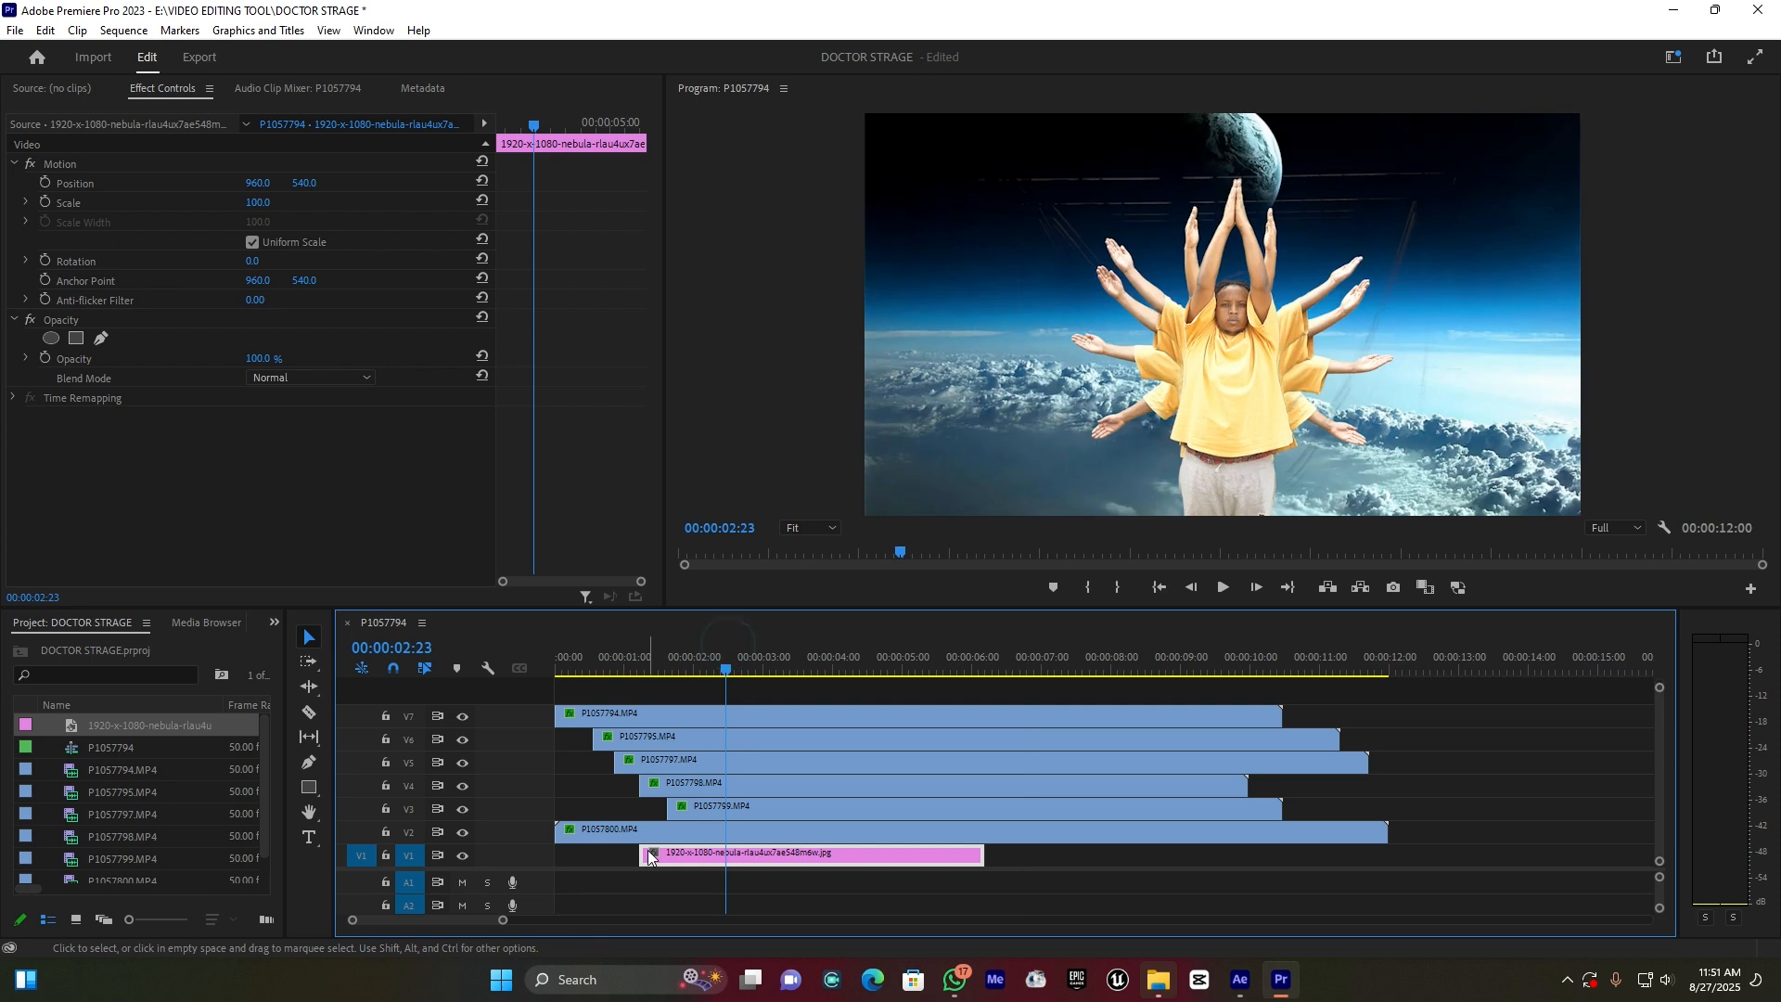
left_click_drag(640, 853, 556, 861)
left_click_drag(983, 853, 1383, 849)
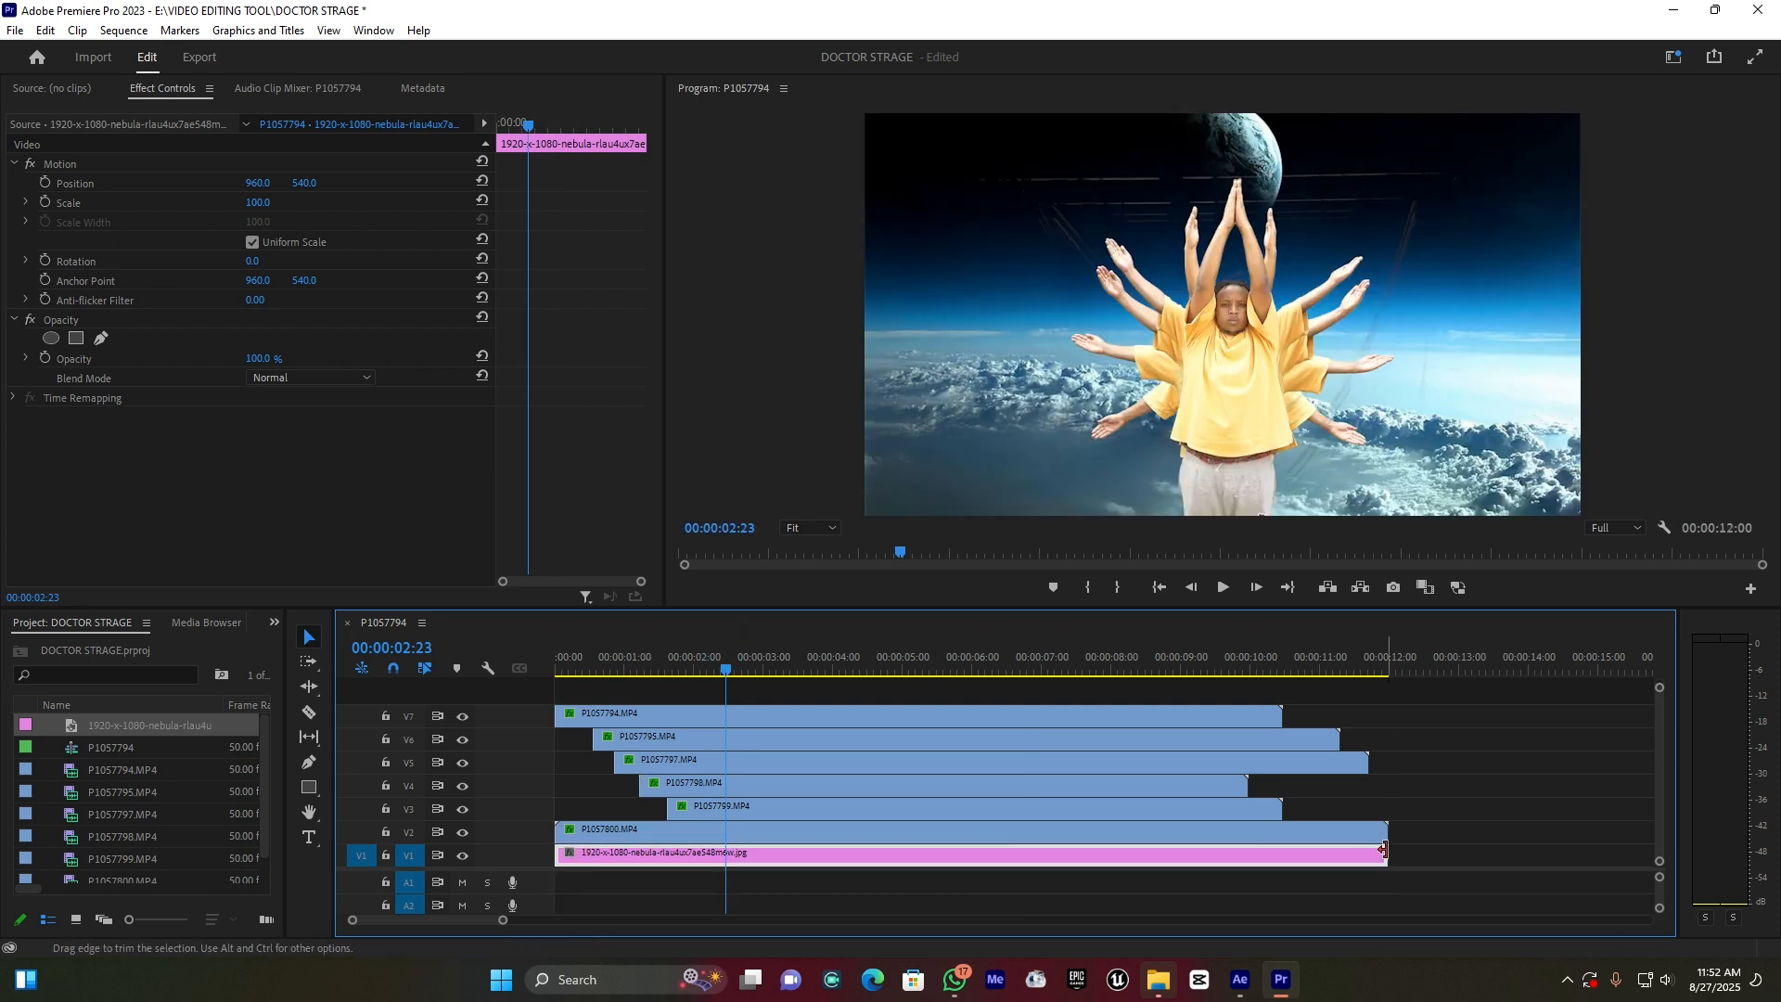